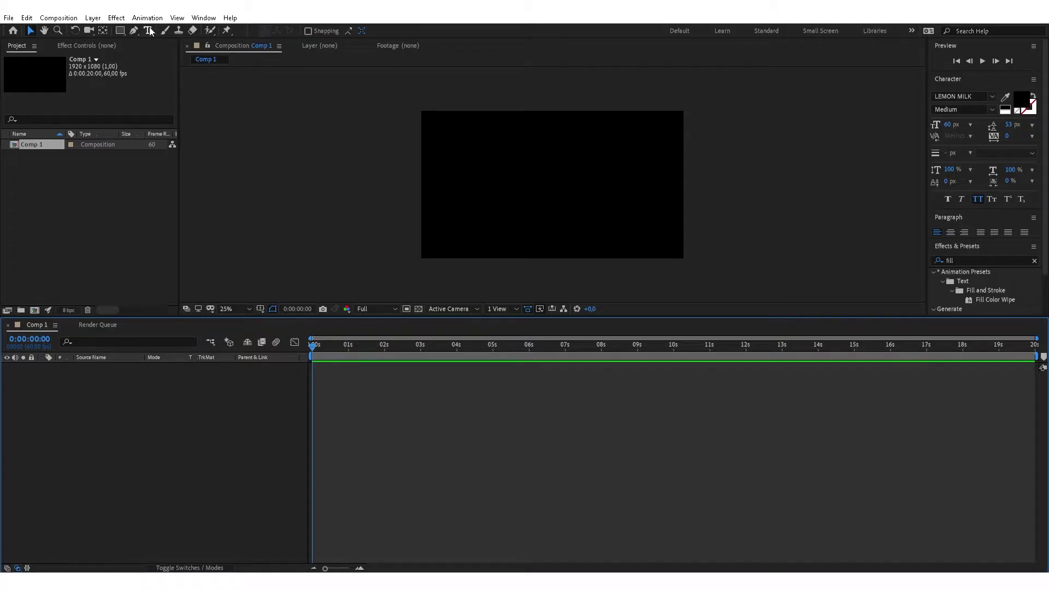
# - Create a text layer near the middle of the composition reading "typerwriter"
pyautogui.hotkey('ctrl', 't')
pyautogui.click(507, 181)
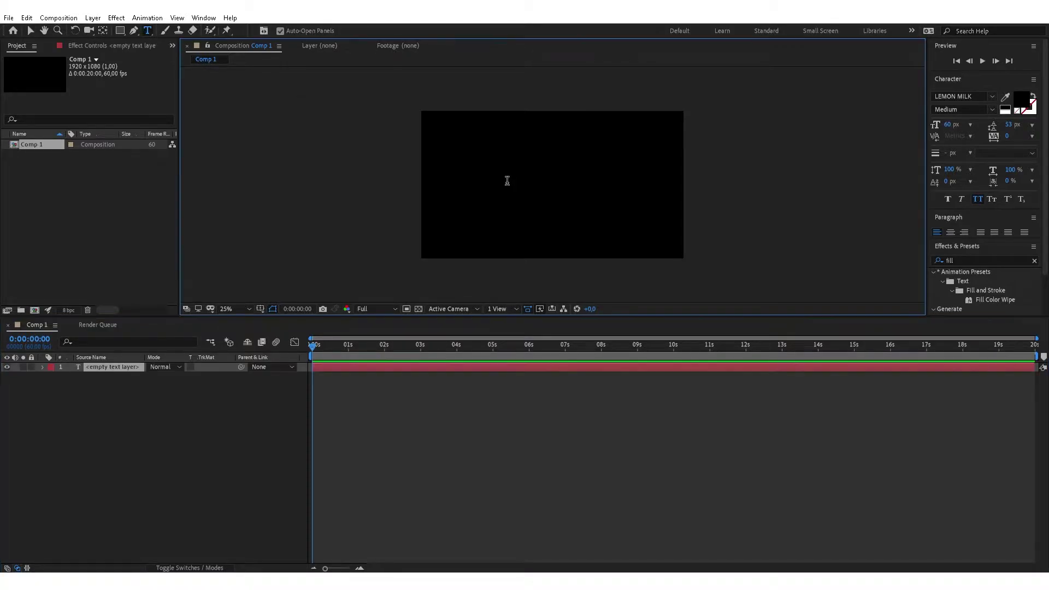
pyautogui.write('typewriter')
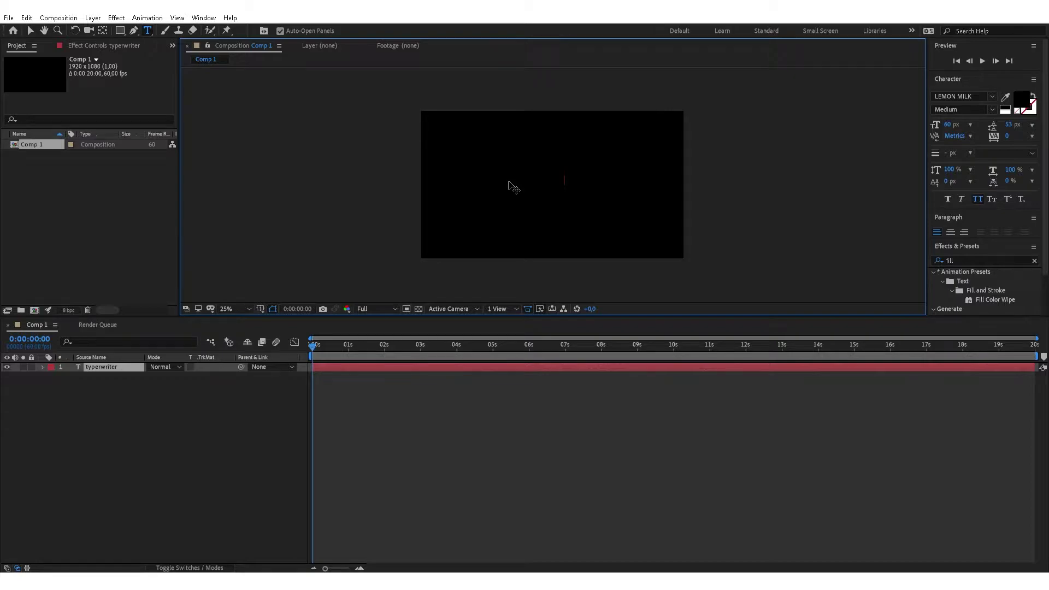
# - Change the fill color of all the text to white and finish editing the text layer
pyautogui.hotkey('ctrl', 'a')
pyautogui.click(1020, 101)
pyautogui.moveTo(497, 162); pyautogui.dragTo(473, 143)
pyautogui.click(712, 145)
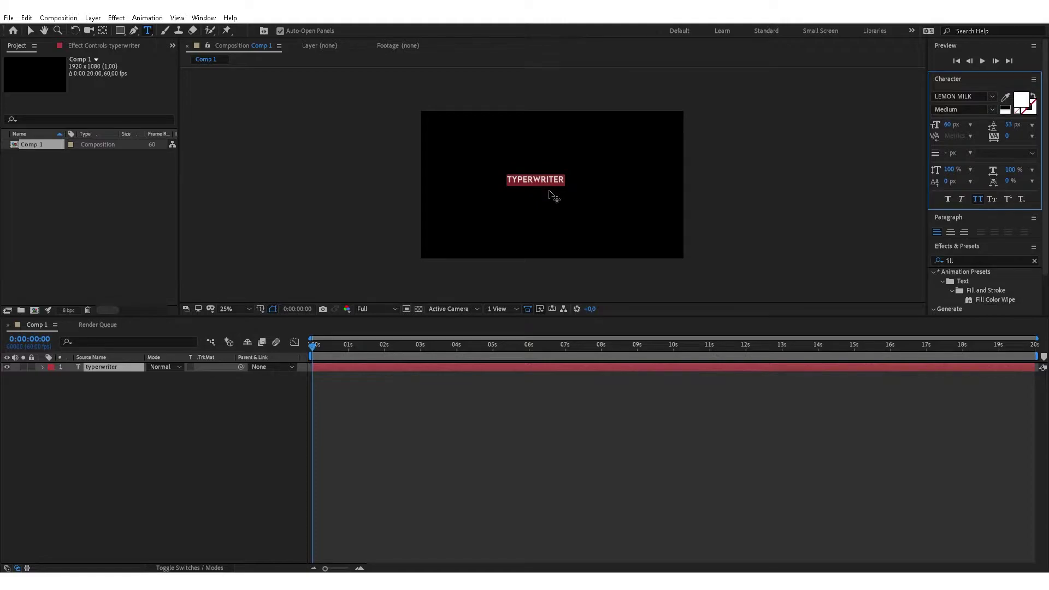
pyautogui.hotkey('ctrl', 'Return')
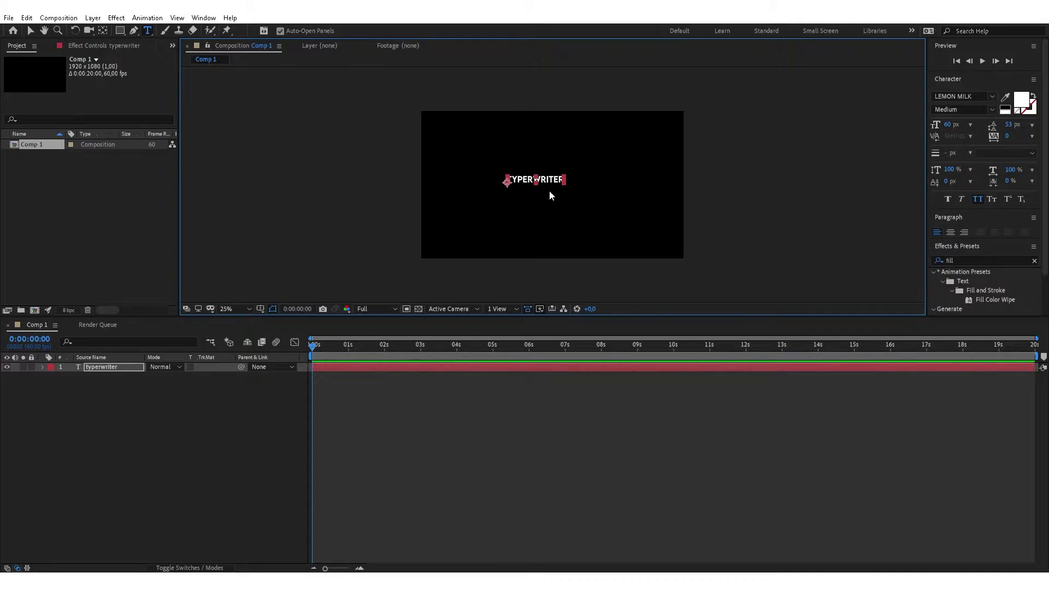
# - Center the anchor point on the text layer and center the layer in the composition
pyautogui.hotkey('ctrl', 'alt', 'Home')
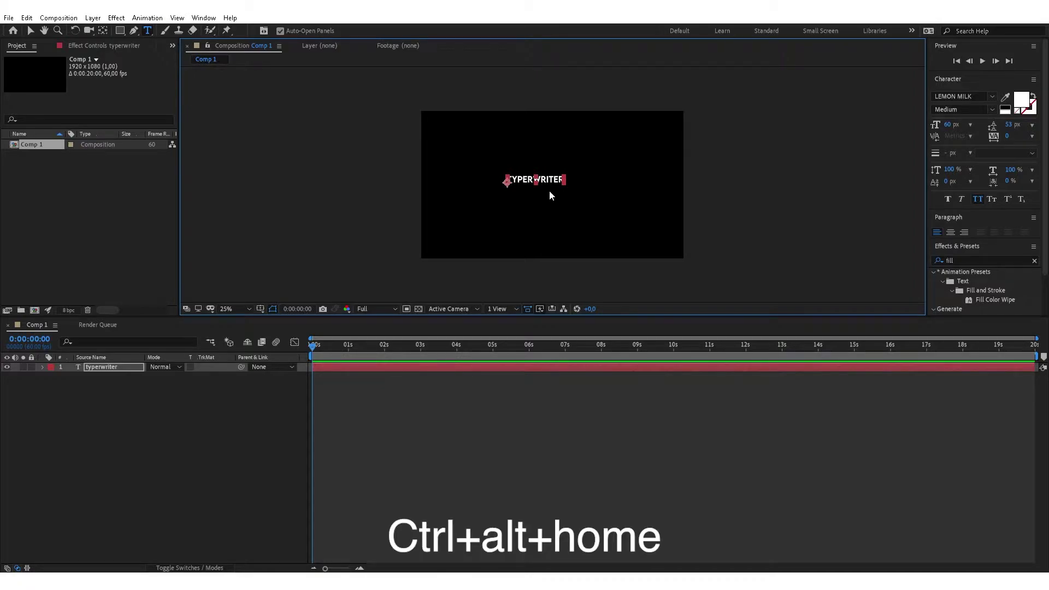
pyautogui.hotkey('ctrl', 'alt', 'Home')
pyautogui.hotkey('ctrl', 'Home')
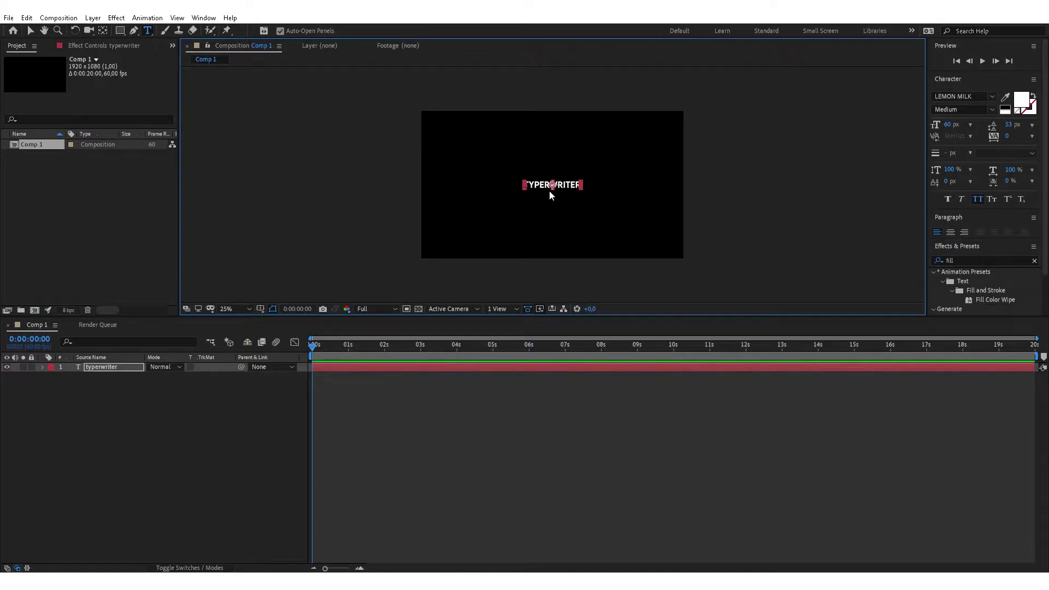
pyautogui.scroll(2, 549, 191)
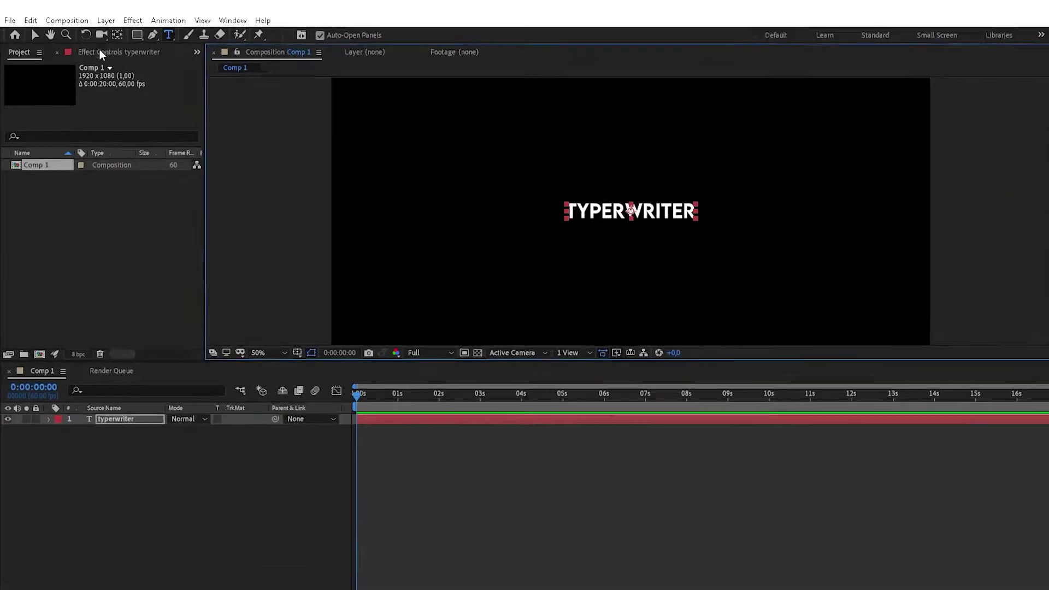
# - Show the text layer's effect controls and apply a Slider Control expression effect to it
pyautogui.click(92, 45)
pyautogui.rightClick(156, 143)
pyautogui.click(110, 75)
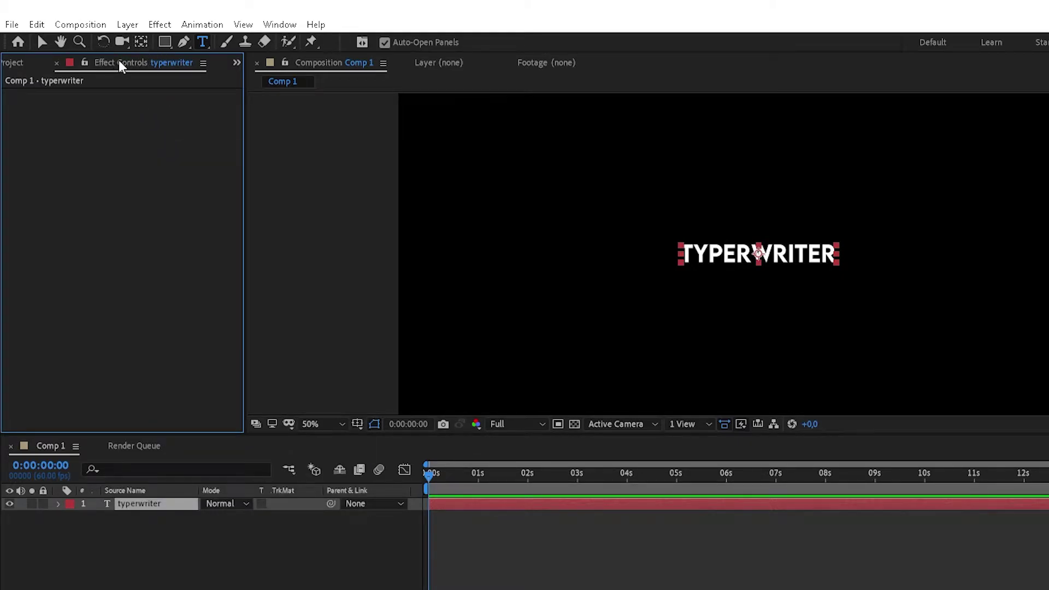
pyautogui.click(274, 28)
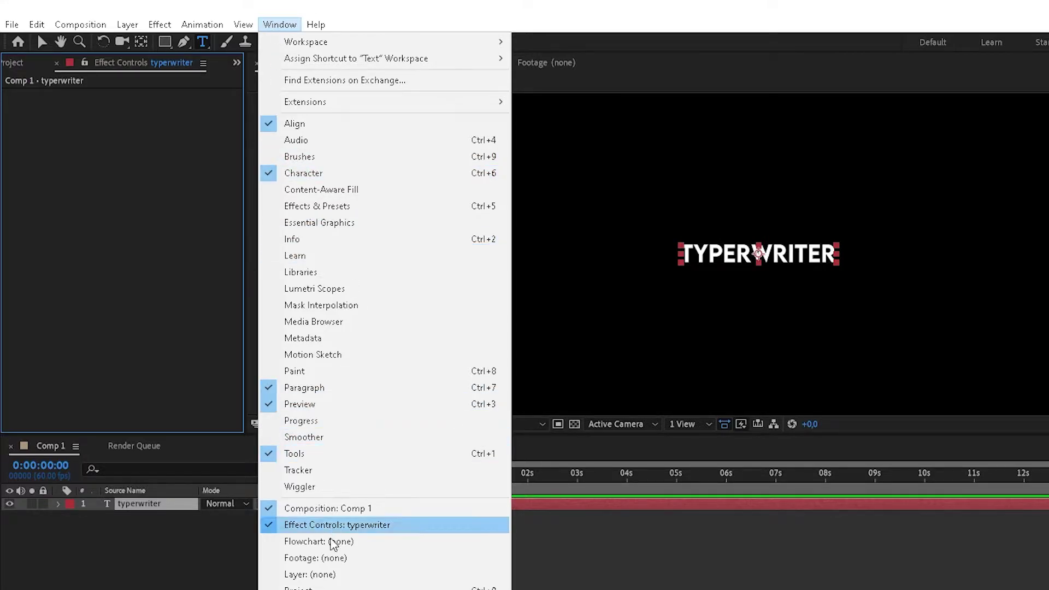
pyautogui.click(320, 524)
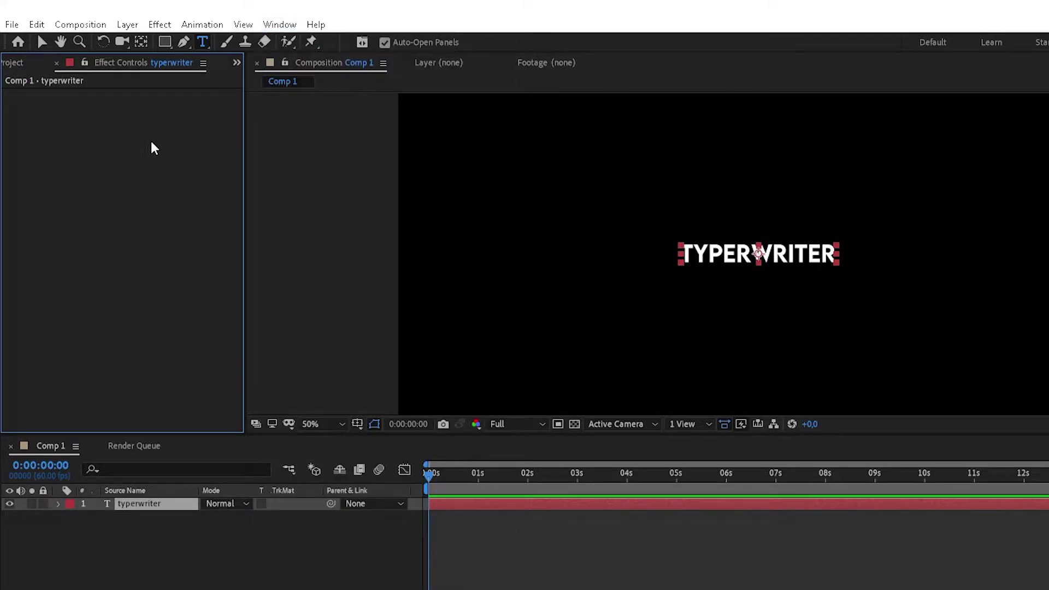
pyautogui.rightClick(147, 108)
pyautogui.rightClick(80, 167)
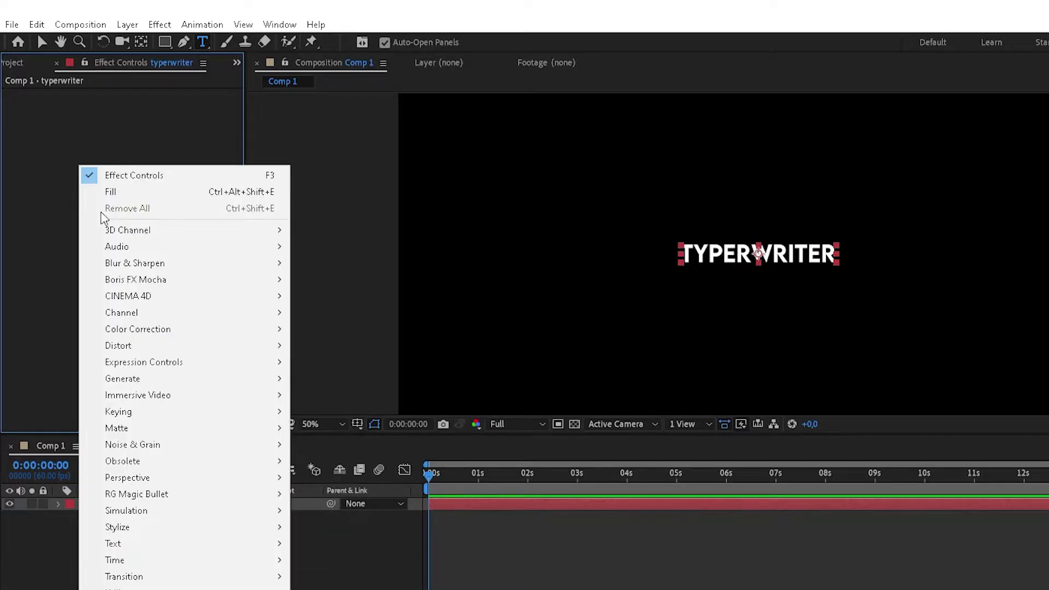
pyautogui.moveTo(223, 369)
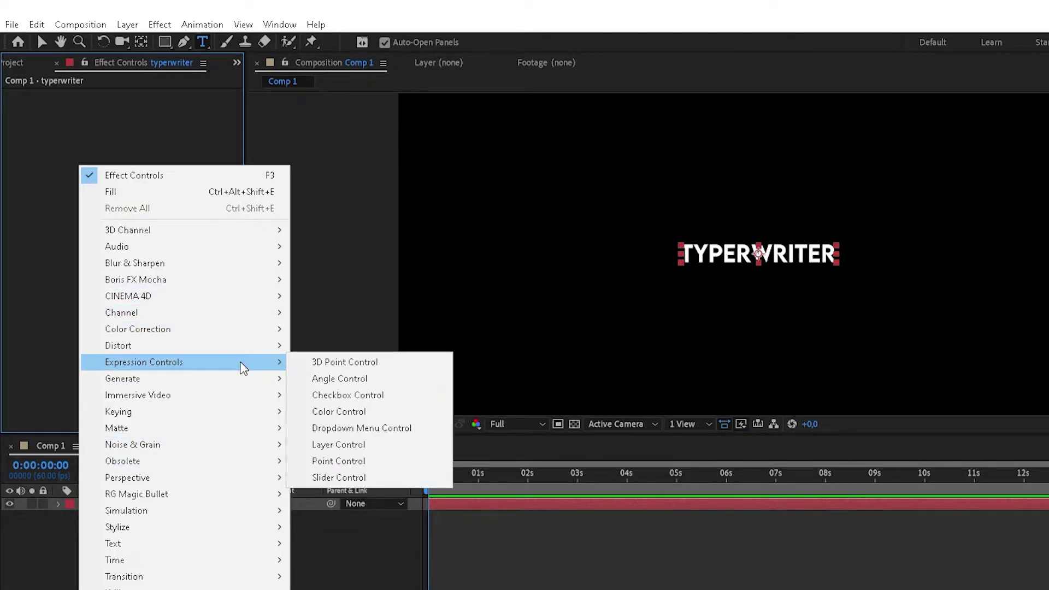
pyautogui.click(348, 478)
# - Add a Checkbox Control expression effect to the text layer
pyautogui.press('v')
pyautogui.click(104, 177)
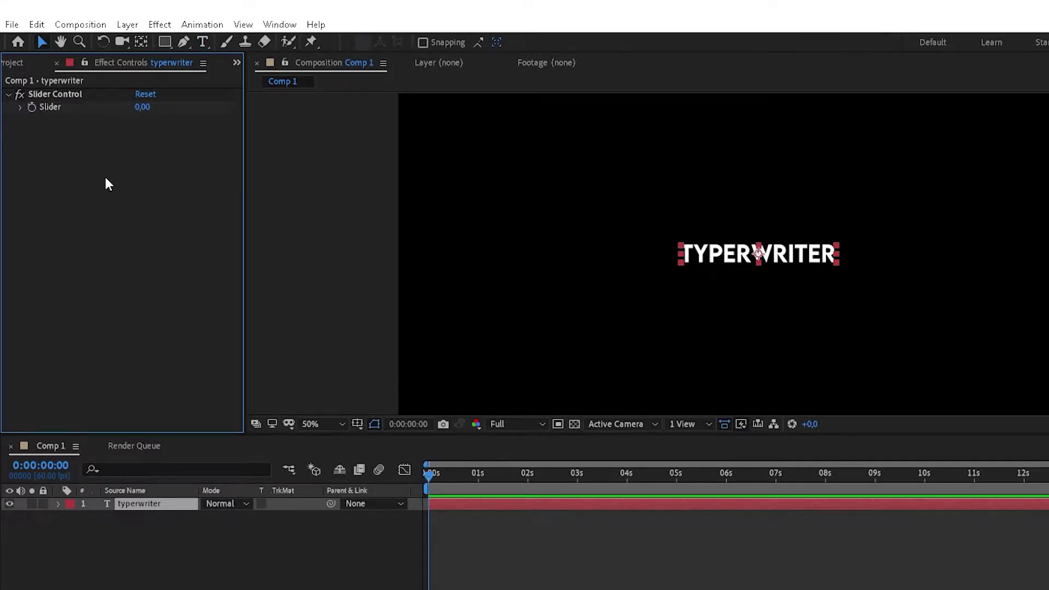
pyautogui.rightClick(106, 175)
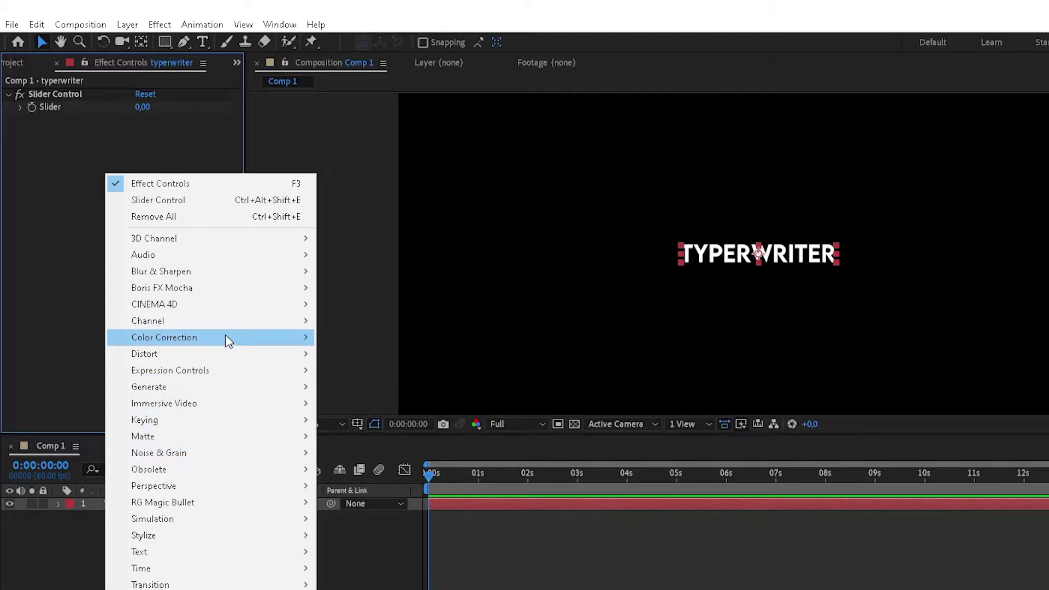
pyautogui.moveTo(225, 331)
pyautogui.moveTo(235, 370)
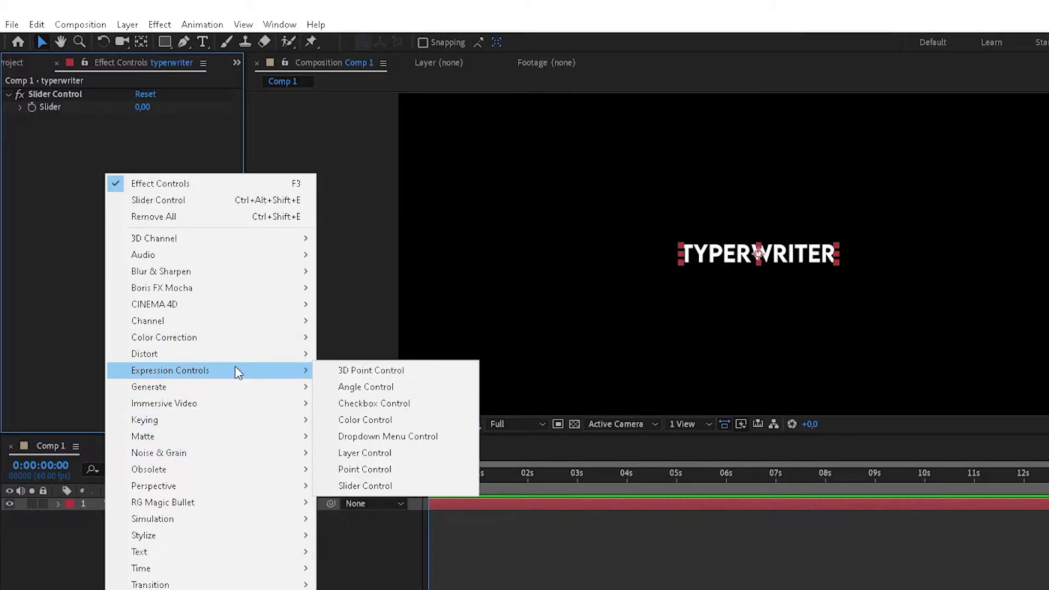
pyautogui.click(375, 405)
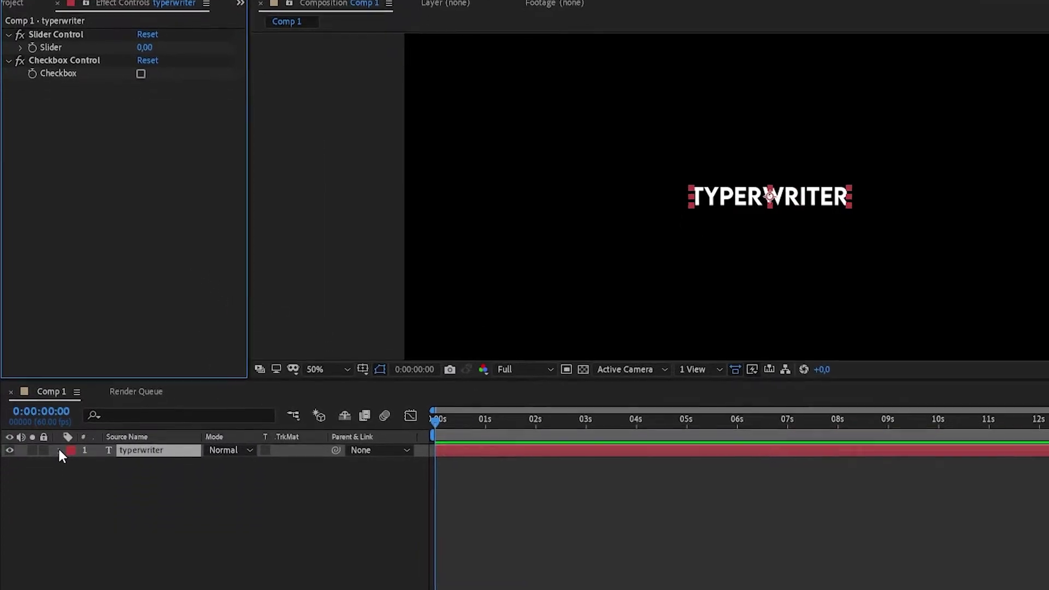
# - Reveal the layer's Source Text property and enable an expression on it
pyautogui.click(58, 395)
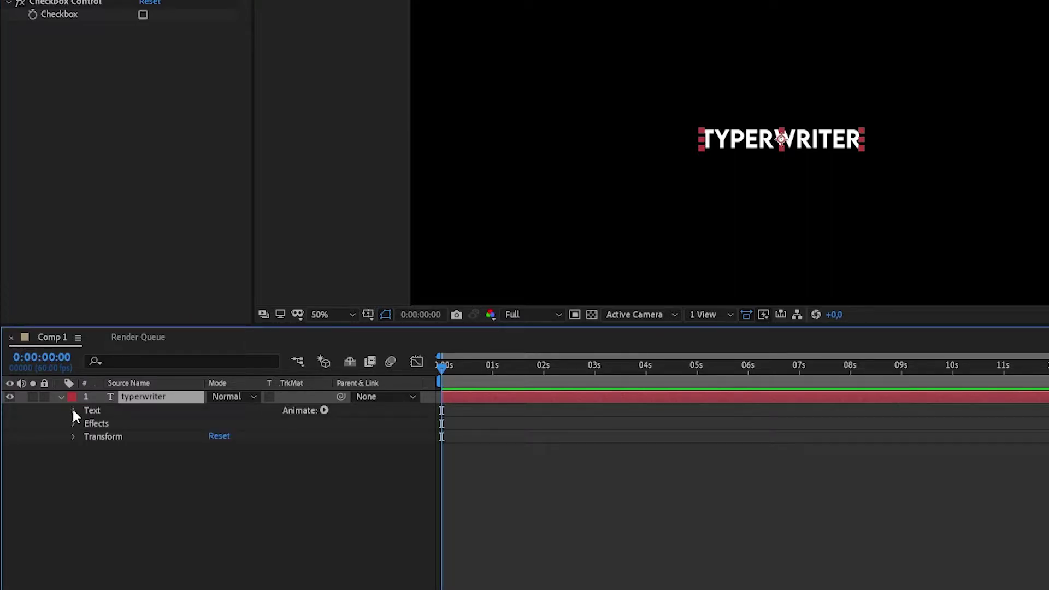
pyautogui.click(73, 410)
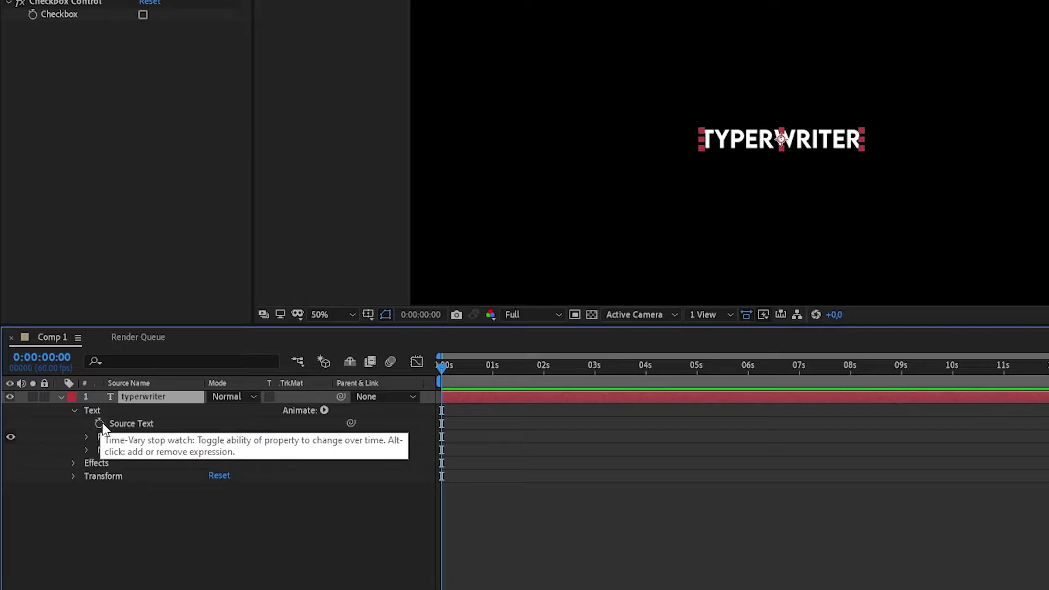
pyautogui.keyDown('alt'); pyautogui.click(99, 424); pyautogui.keyUp('alt')
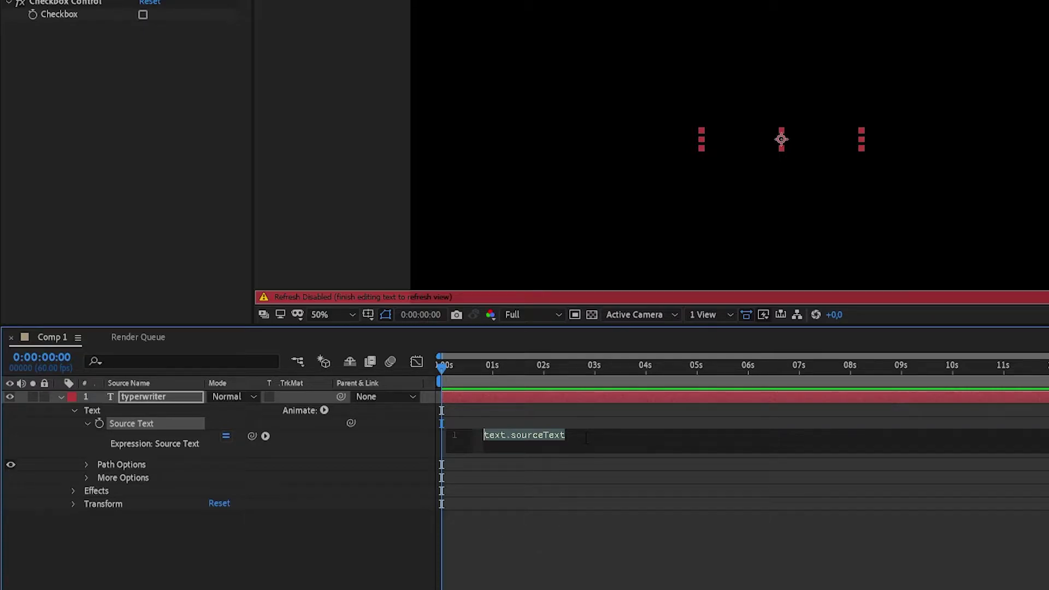
# - Copy the typewriter code from the Expressions text file and paste it as the Source Text expression
pyautogui.click(328, 583)
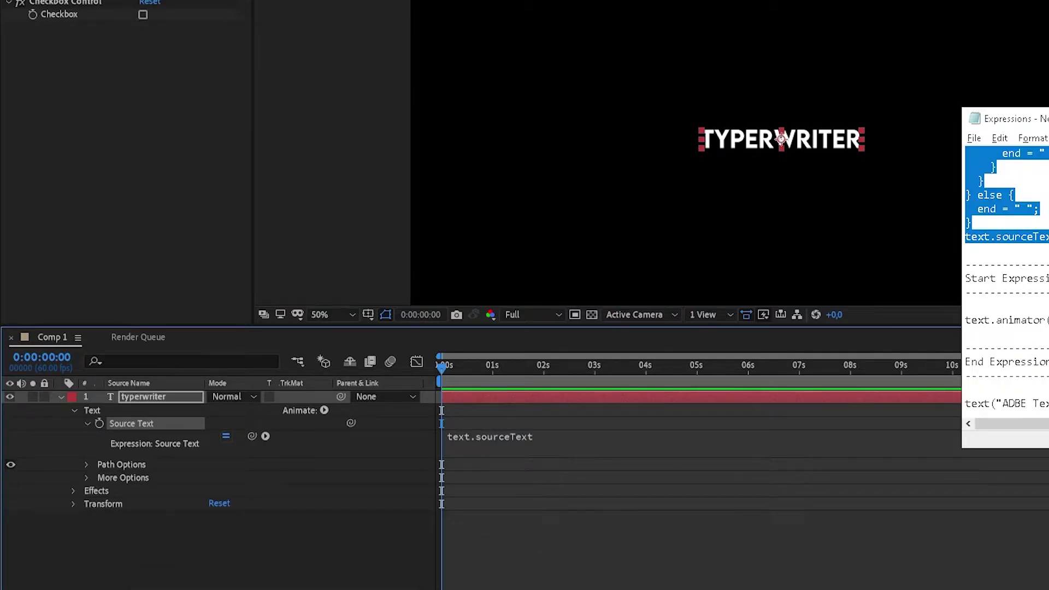
pyautogui.scroll(6, 1005, 273)
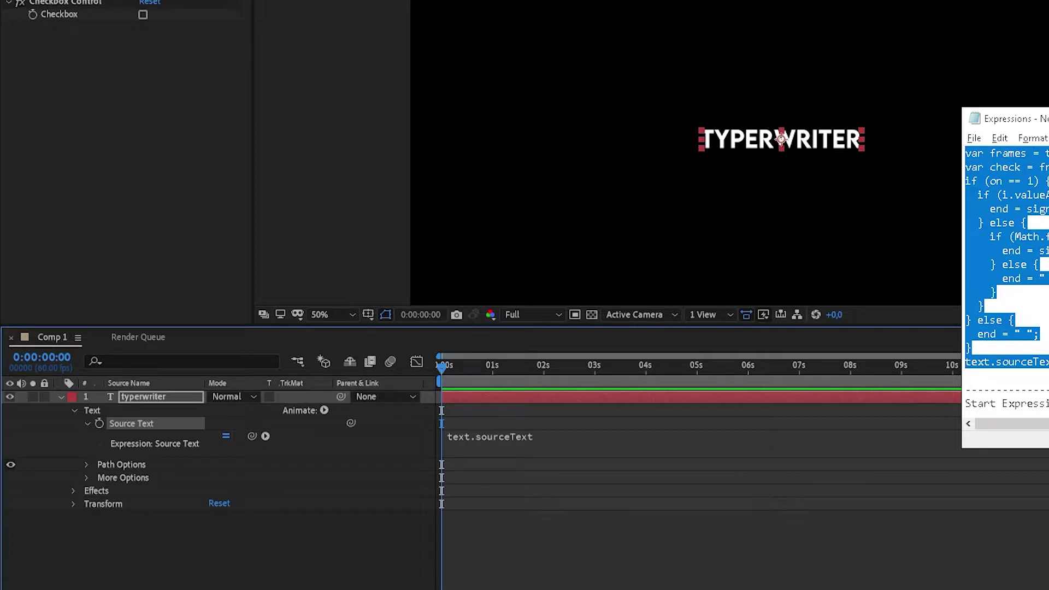
pyautogui.click(988, 208)
pyautogui.moveTo(966, 192); pyautogui.dragTo(1043, 238)
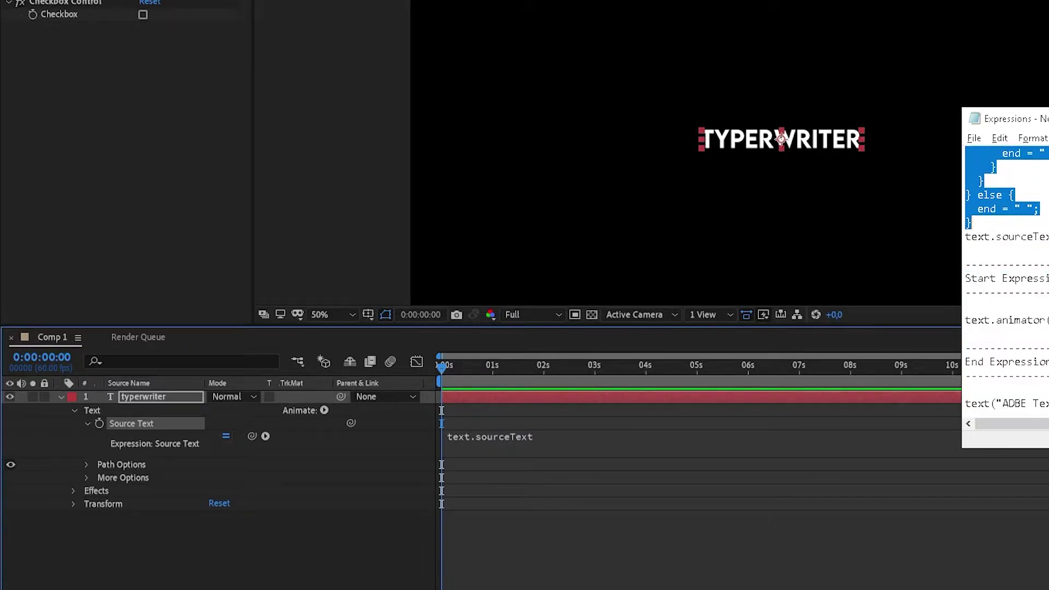
pyautogui.click(542, 437)
pyautogui.hotkey('ctrl', 'v')
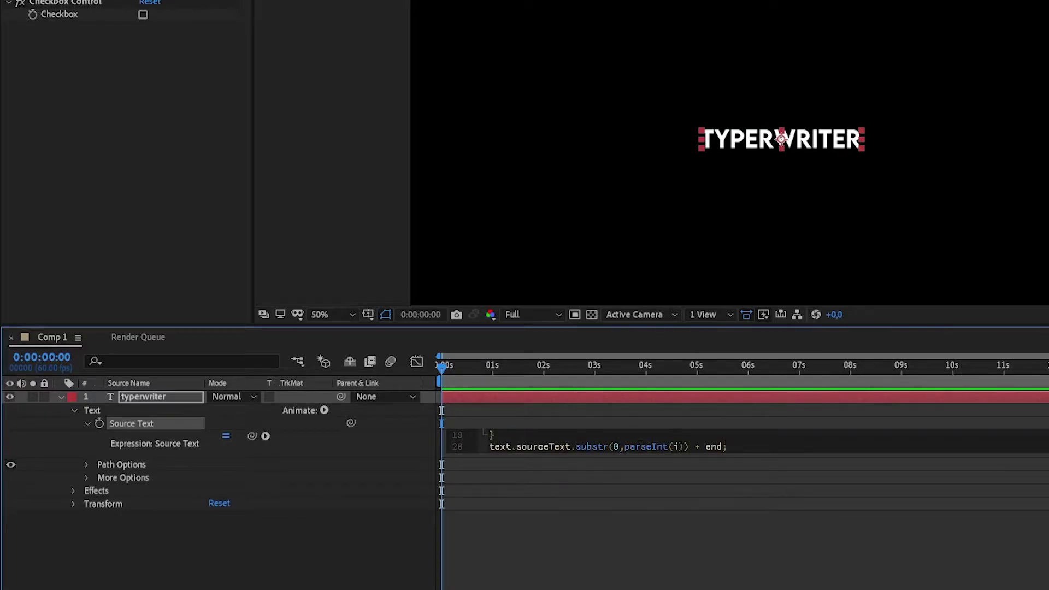
# - Enlarge the Source Text expression editor and set the blinkInterval variable to 20
pyautogui.moveTo(621, 456); pyautogui.dragTo(595, 532)
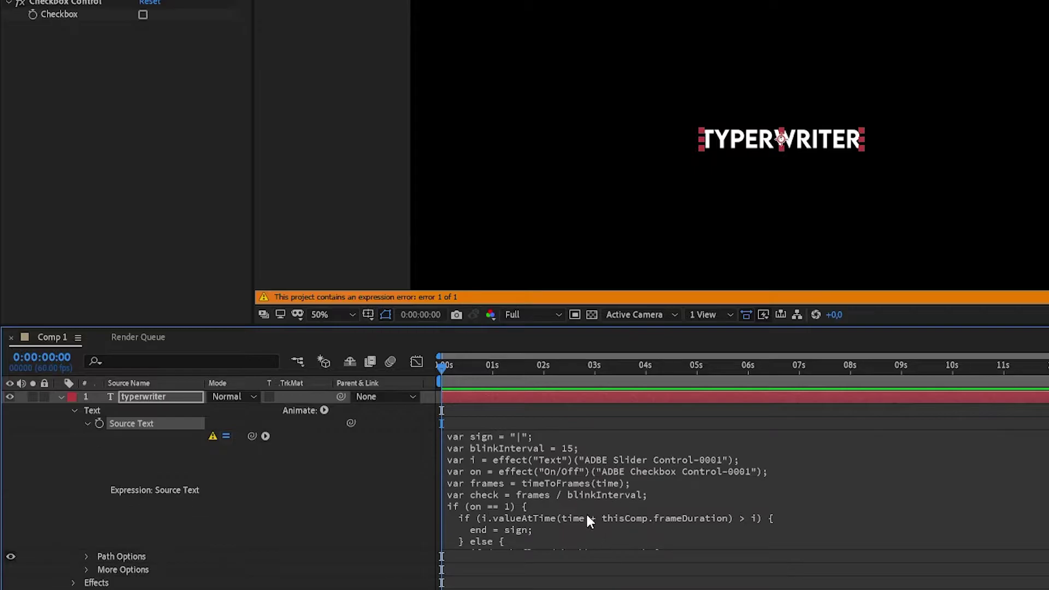
pyautogui.click(569, 487)
pyautogui.click(614, 459)
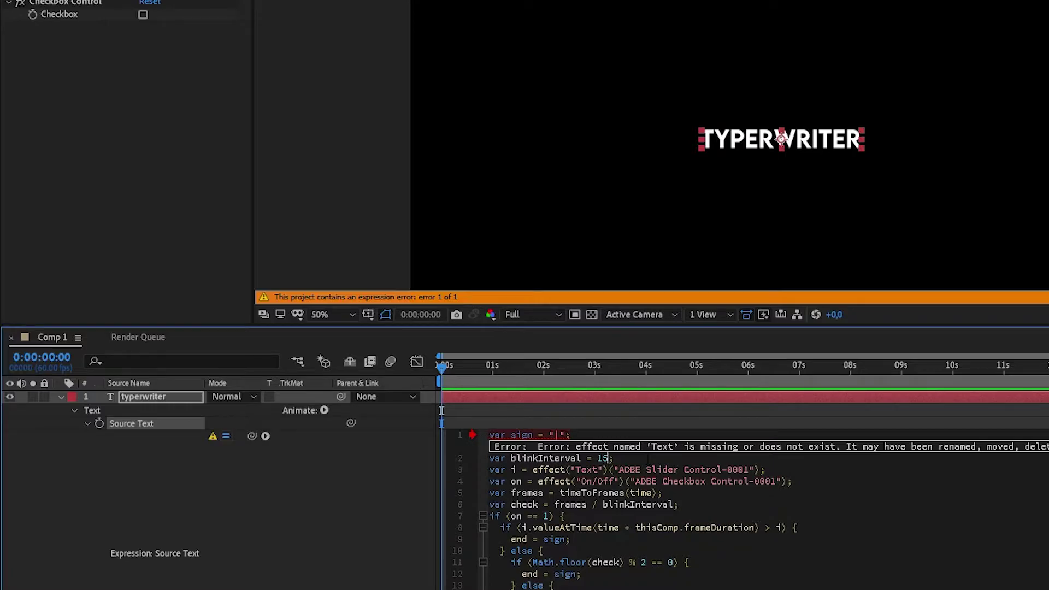
pyautogui.press('BackSpace')
pyautogui.press('BackSpace')
pyautogui.write('20')
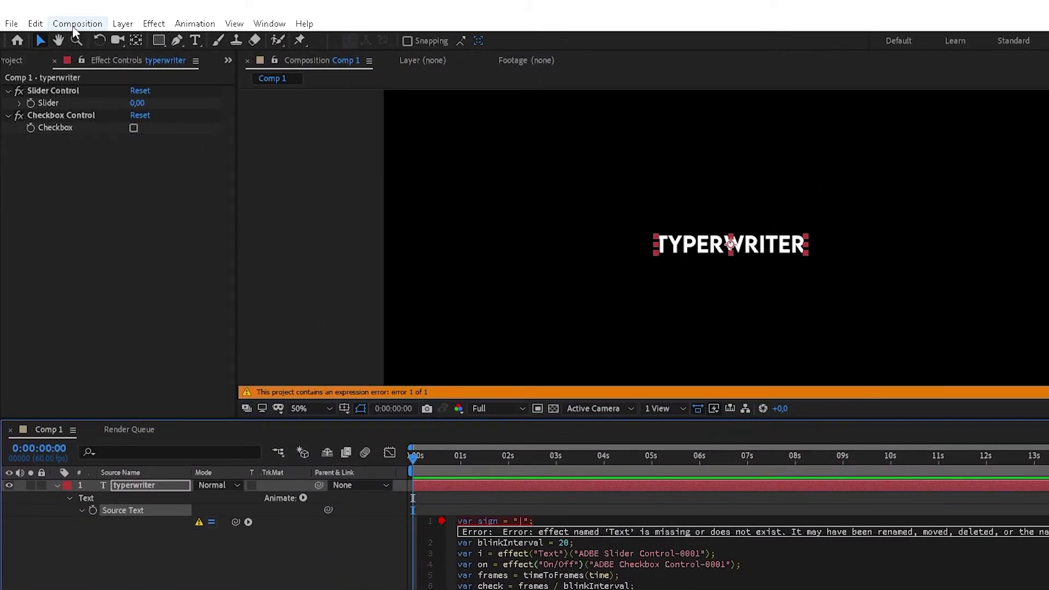
# - Apply the expression edit and rename the Slider Control effect to "Text"
pyautogui.click(39, 69)
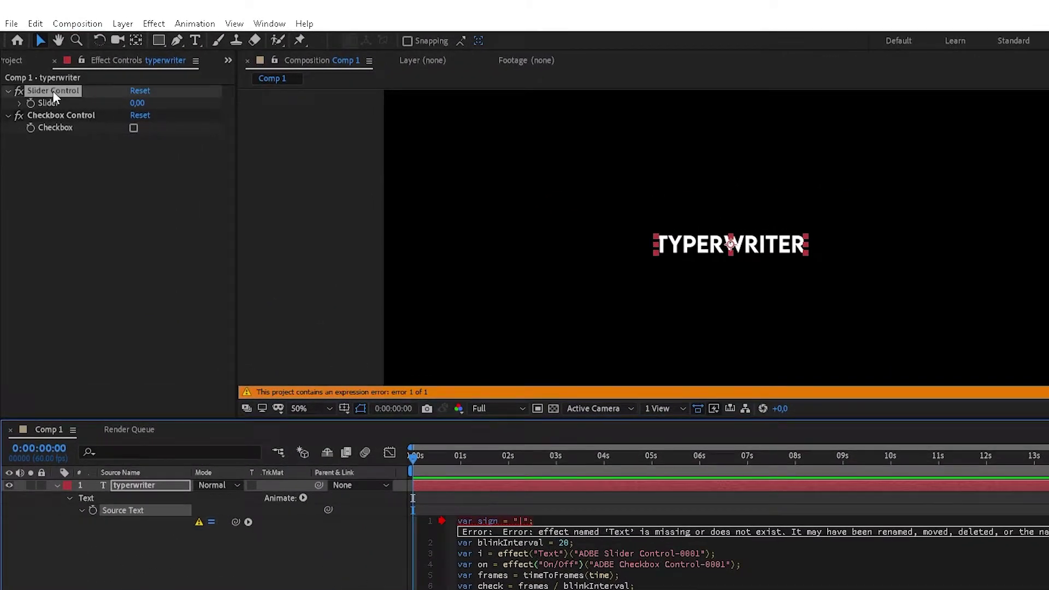
pyautogui.click(53, 91)
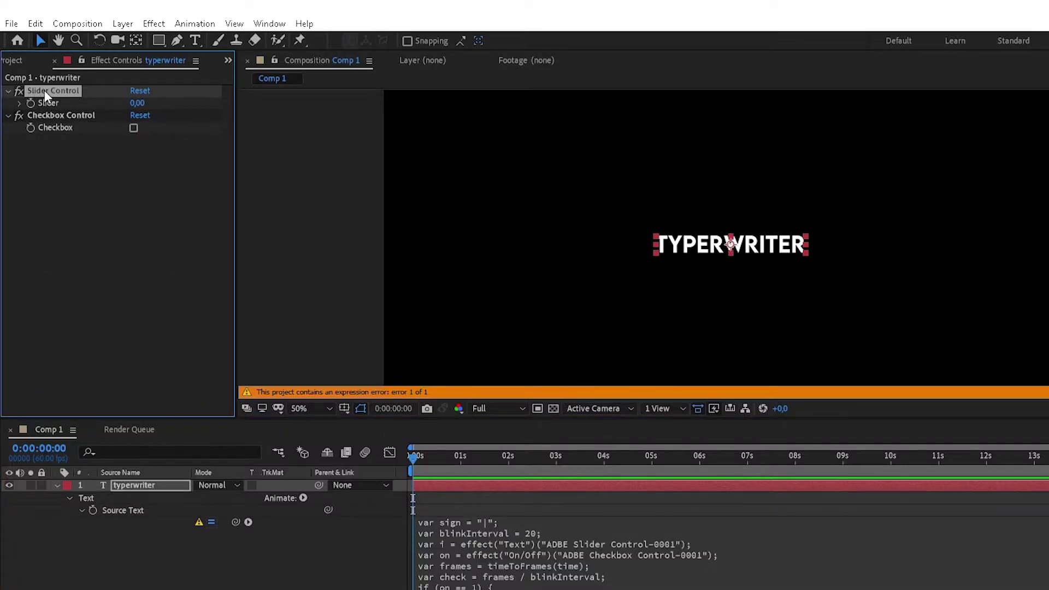
pyautogui.rightClick(45, 90)
pyautogui.click(57, 100)
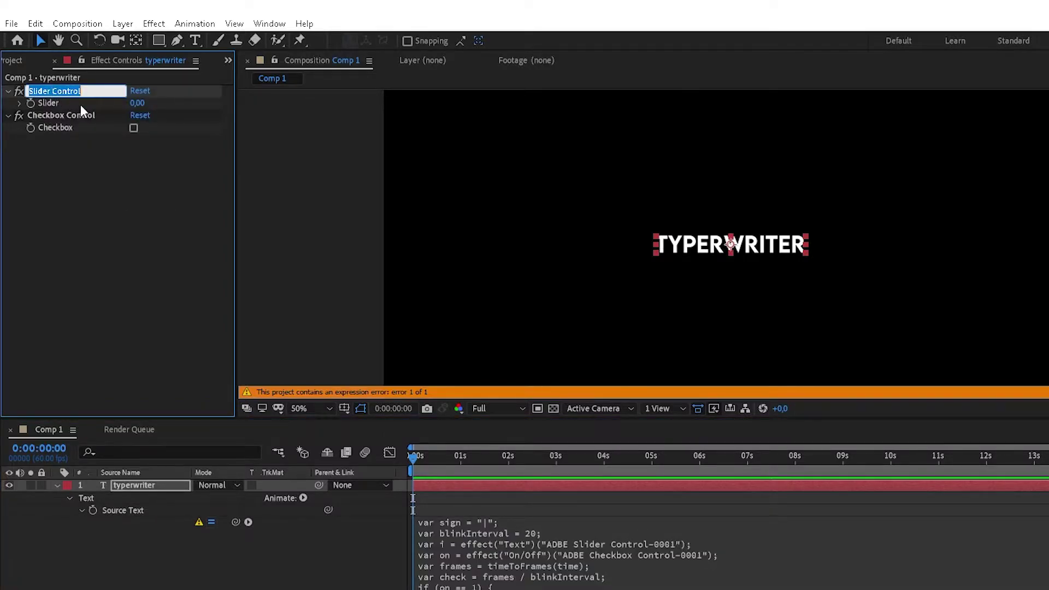
pyautogui.write('Text')
pyautogui.press('Return')
# - Rename the Checkbox Control effect to "On/Off"
pyautogui.click(53, 116)
pyautogui.press('Return')
pyautogui.rightClick(54, 115)
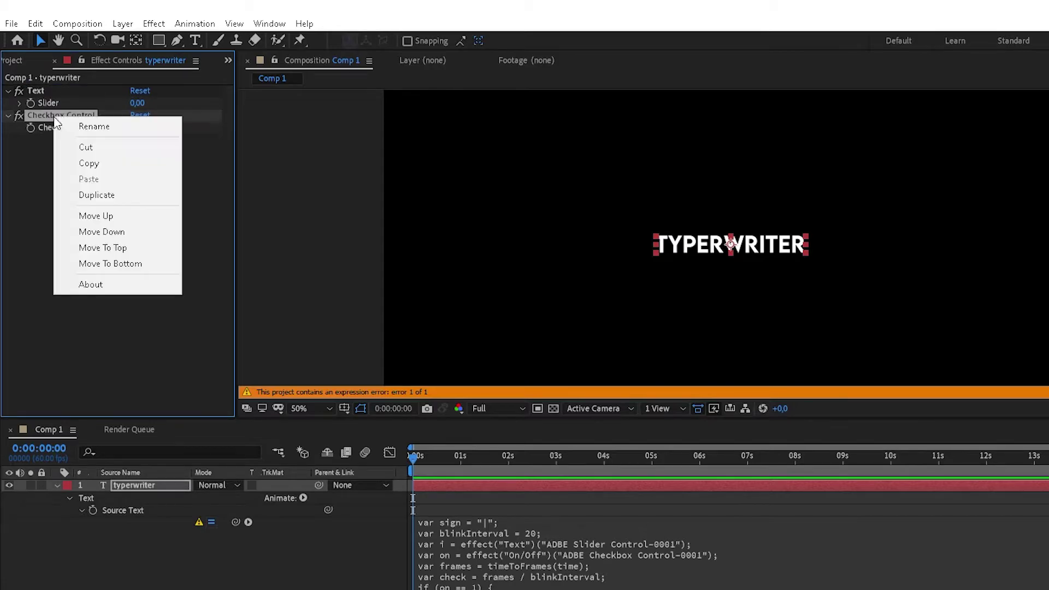
pyautogui.click(93, 126)
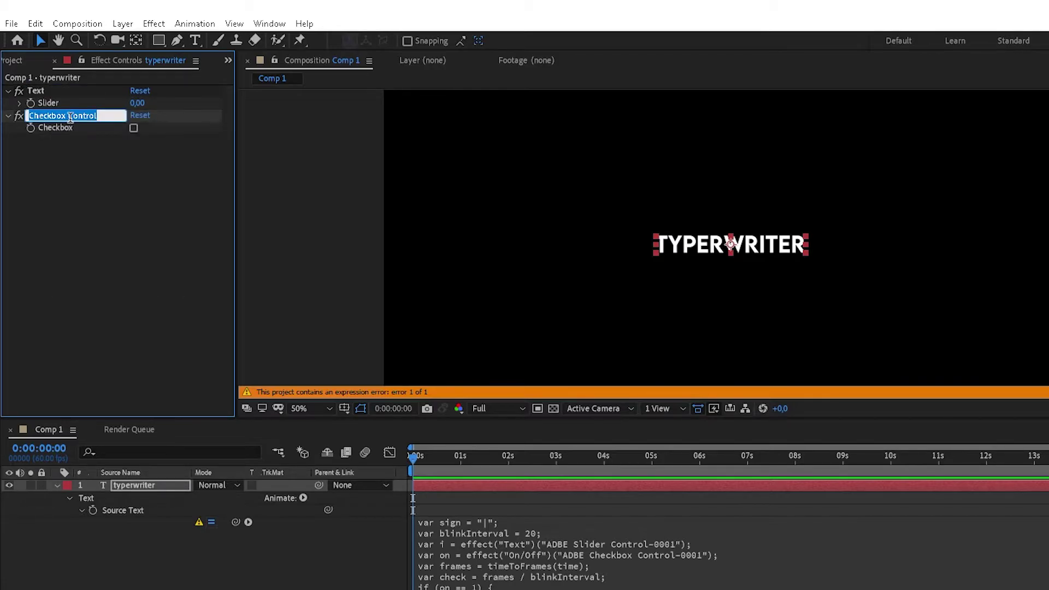
pyautogui.write('O')
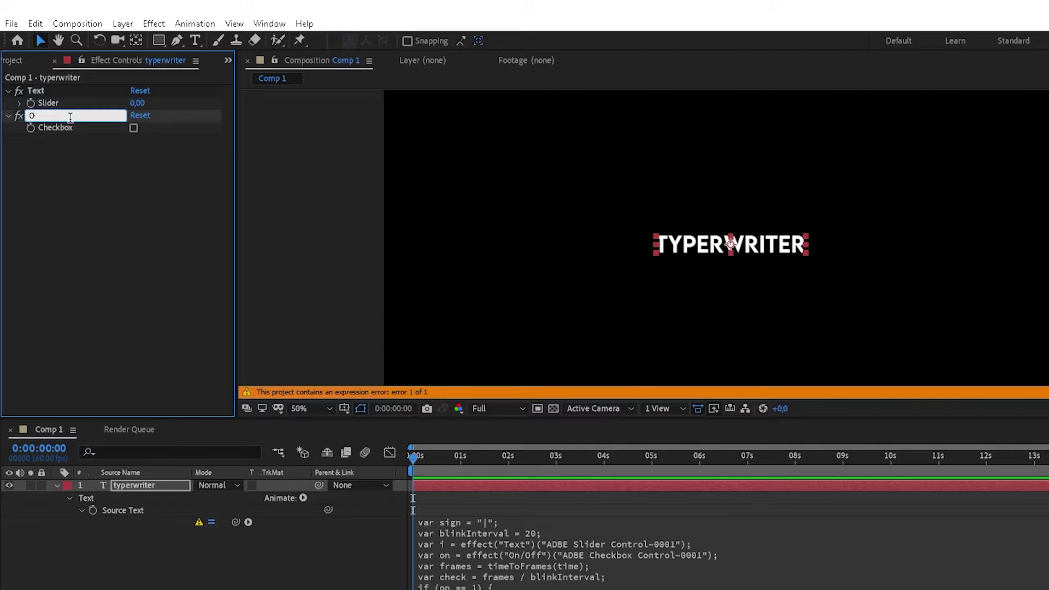
pyautogui.write('n/P')
pyautogui.press('BackSpace')
pyautogui.write('Off')
pyautogui.press('Return')
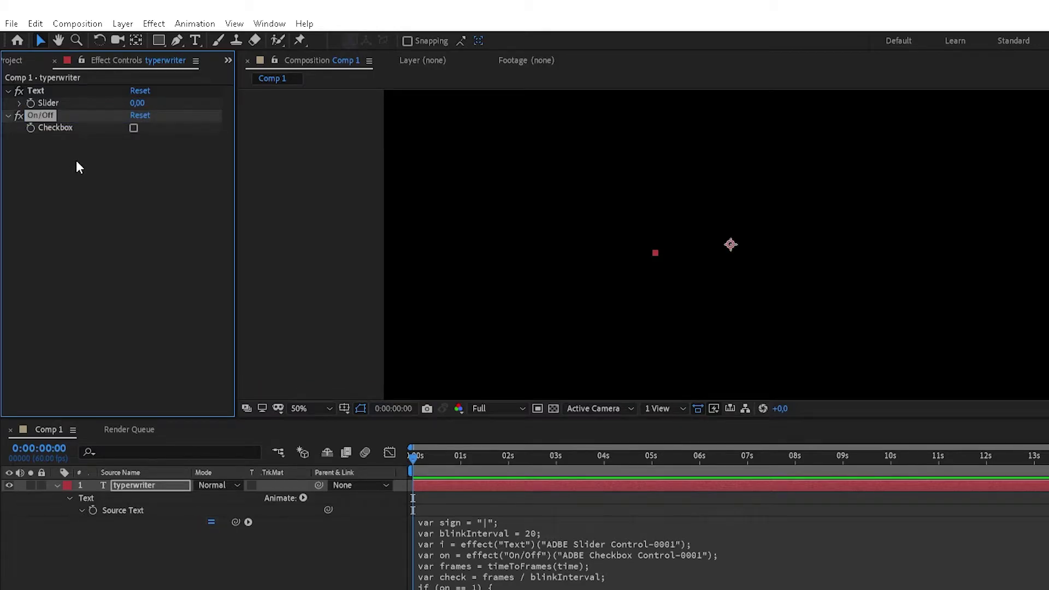
# - Move the current time to 0:00:00:03 and enable the On/Off effect's checkbox, viewing the cursor at 100%
pyautogui.moveTo(409, 456); pyautogui.dragTo(415, 455)
pyautogui.click(134, 128)
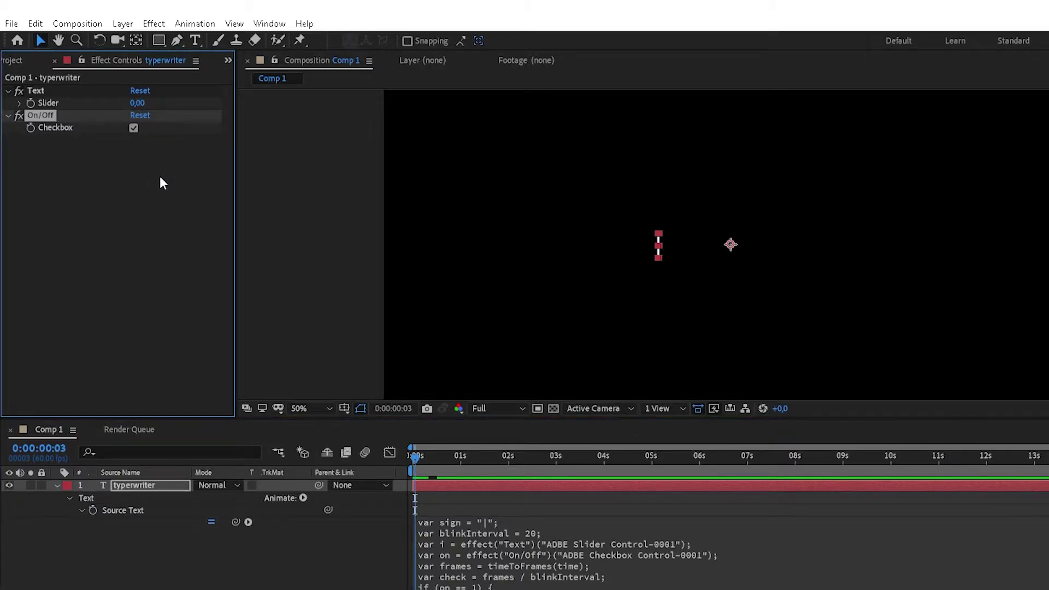
pyautogui.scroll(2, 672, 243)
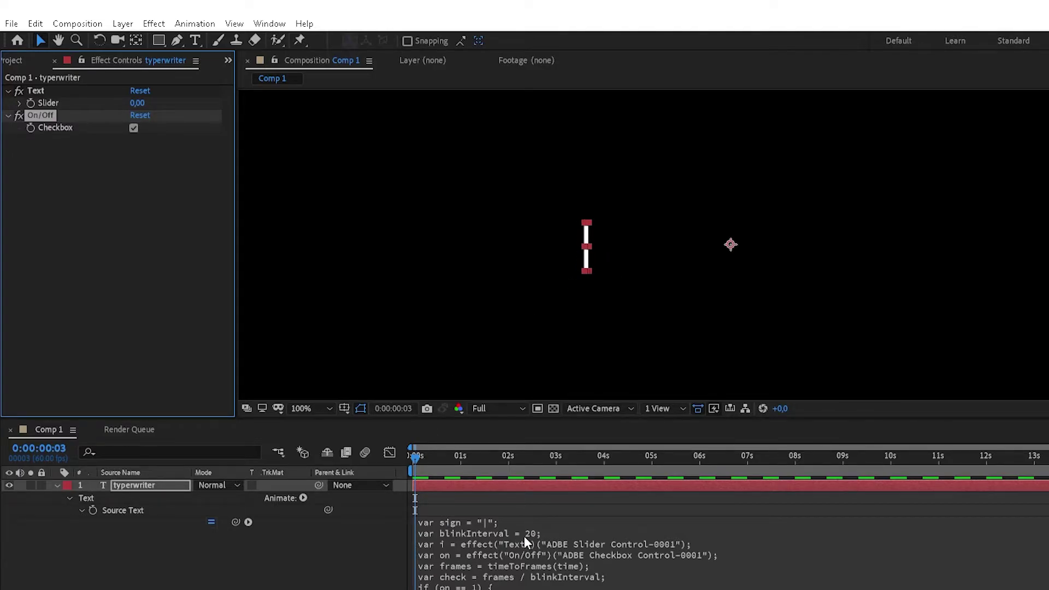
# - Return the current time to the start of the composition and preview the blinking cursor
pyautogui.moveTo(414, 458); pyautogui.dragTo(402, 458)
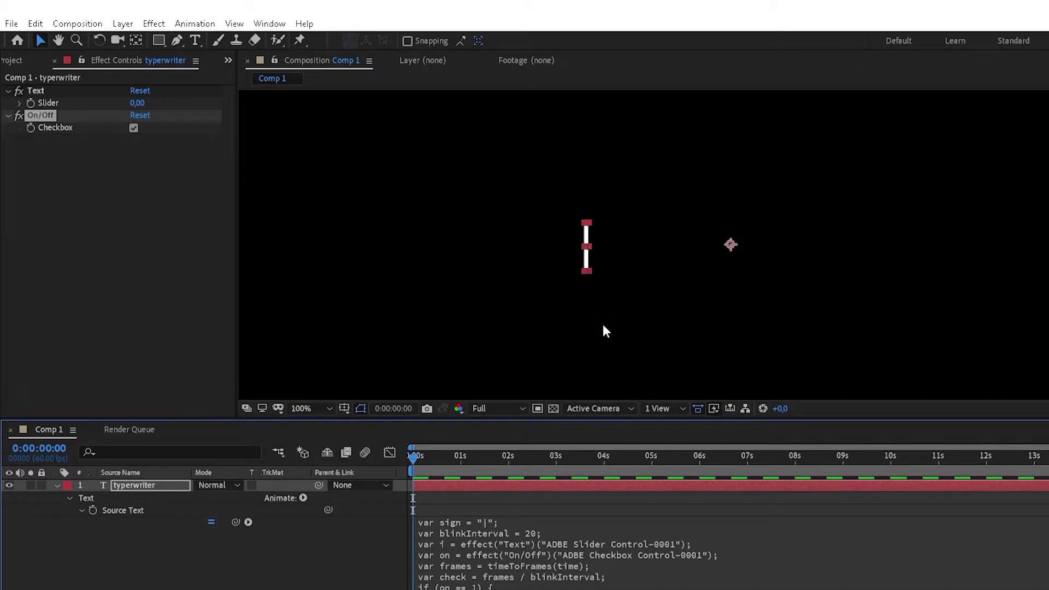
pyautogui.press('space')
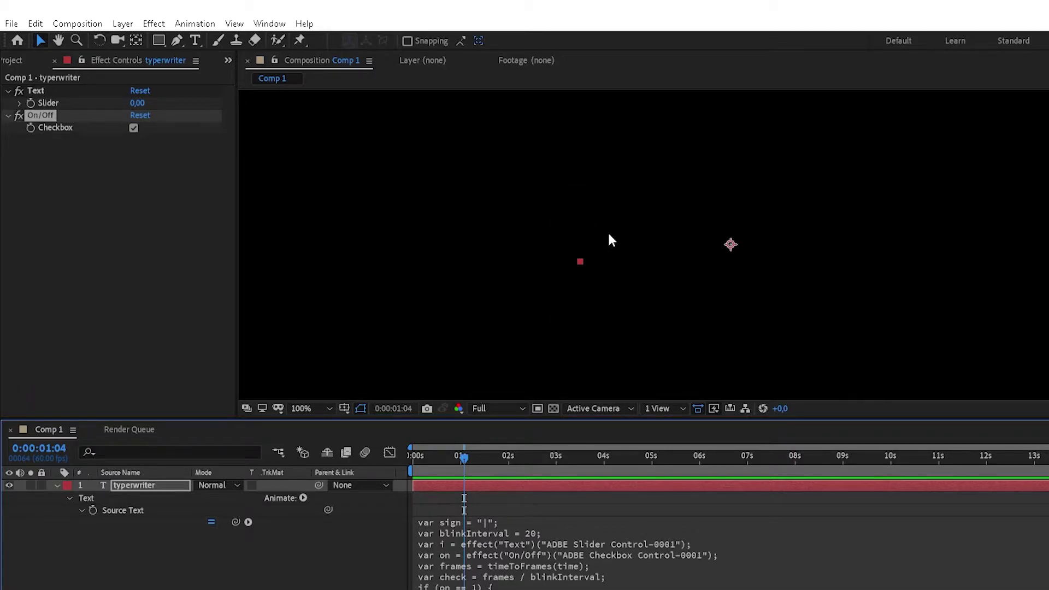
pyautogui.press('space')
pyautogui.press('space')
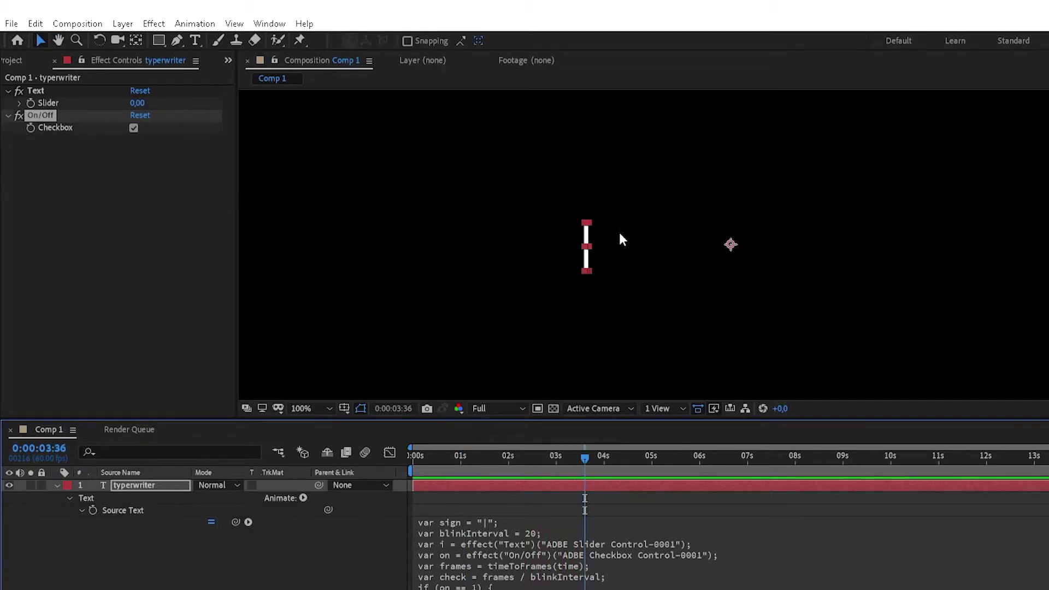
pyautogui.click(411, 456)
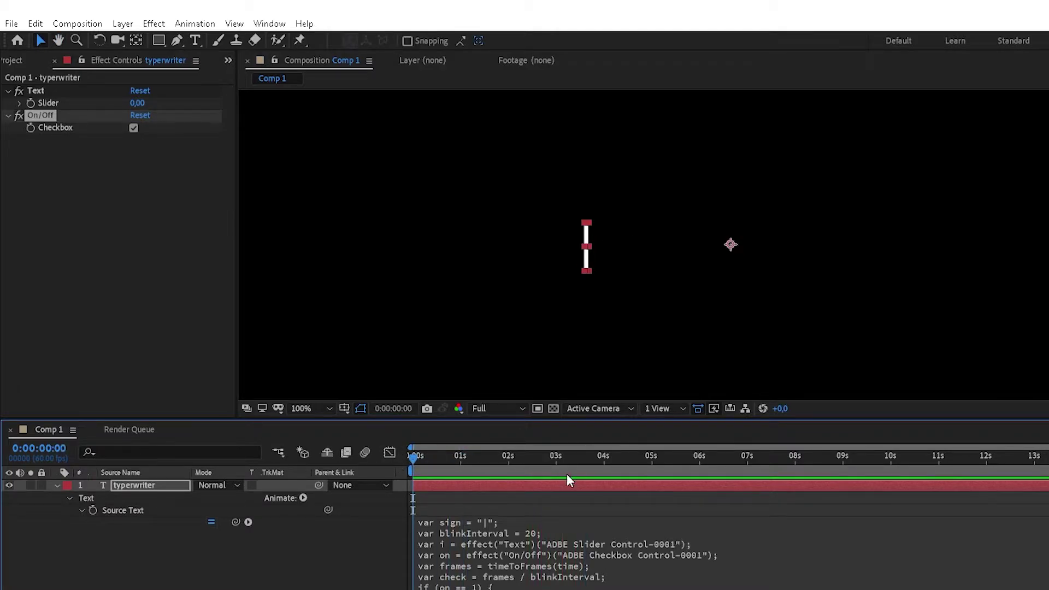
pyautogui.press('space')
pyautogui.press('space')
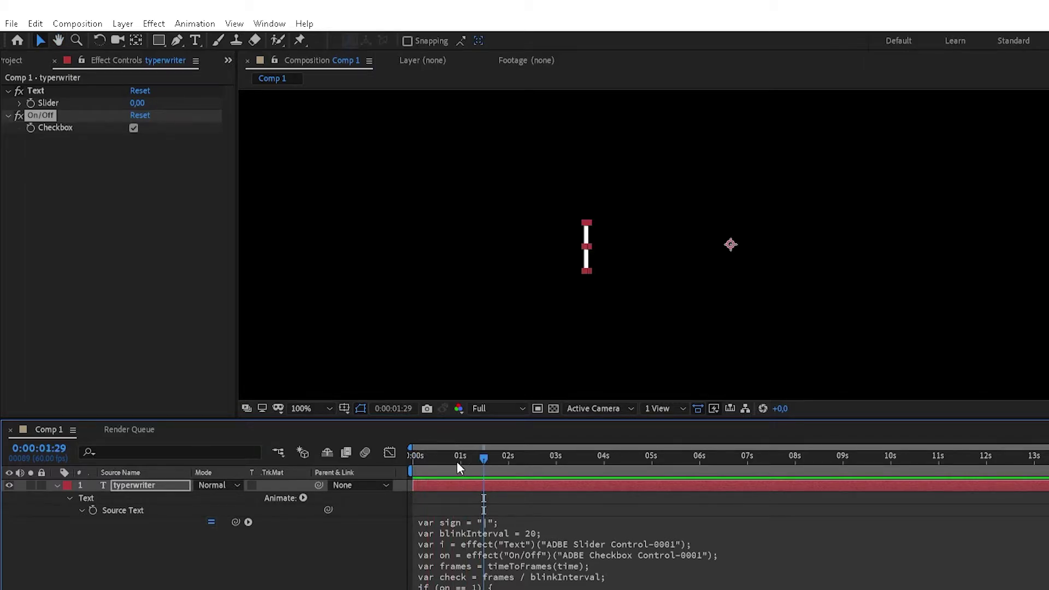
# - At 0:00:01:23, add a keyframe with value 0 to the Text effect's Slider
pyautogui.moveTo(480, 460); pyautogui.dragTo(474, 457)
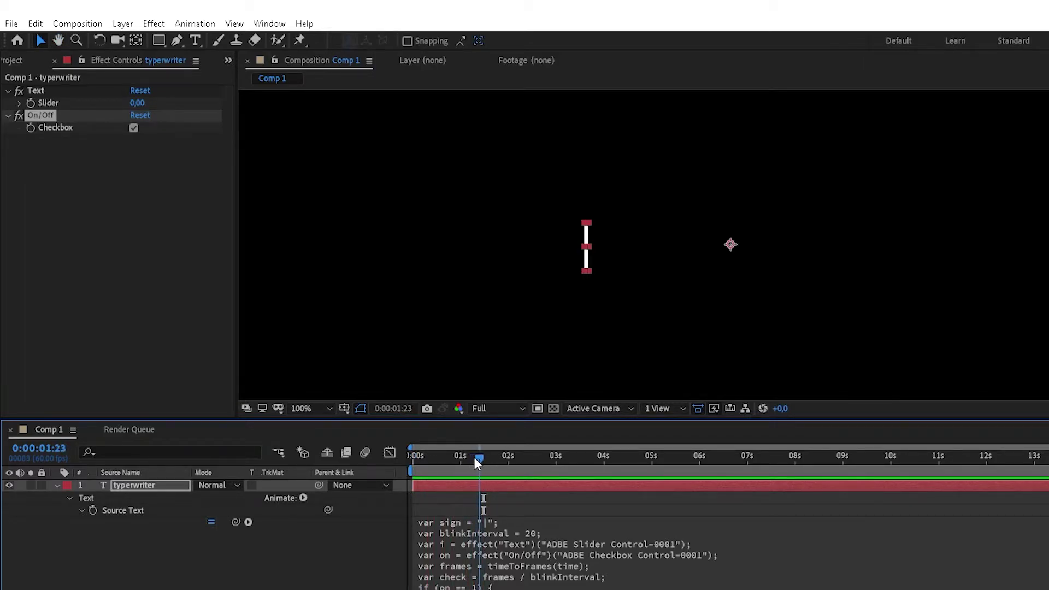
pyautogui.click(81, 507)
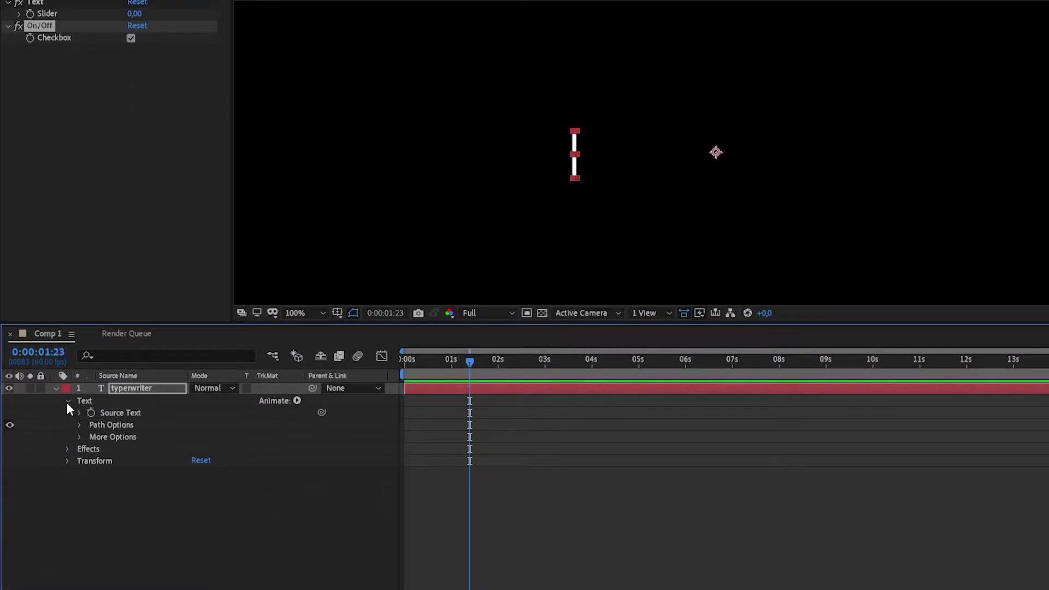
pyautogui.click(68, 401)
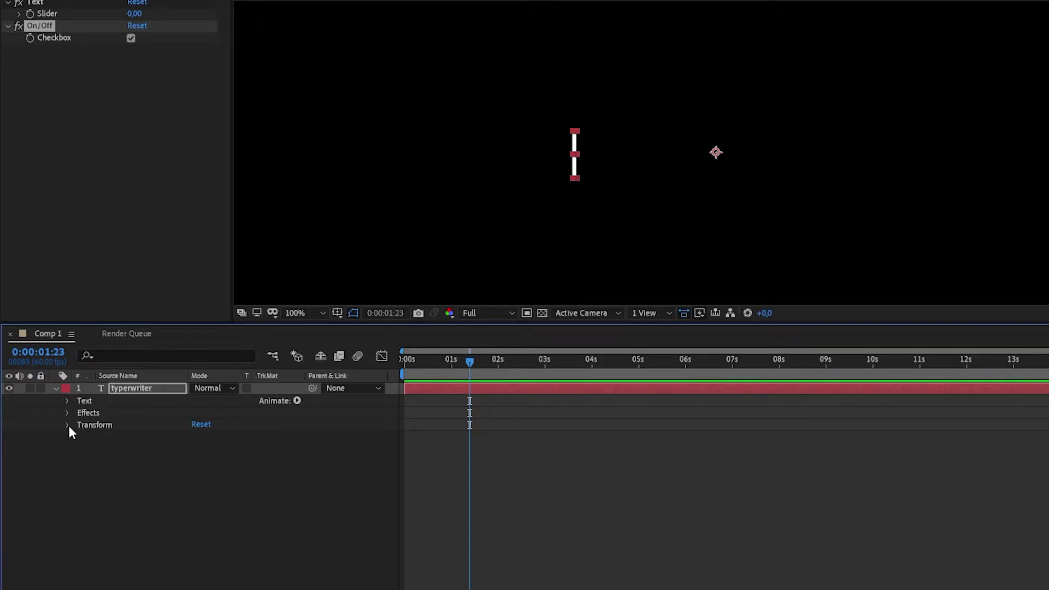
pyautogui.click(67, 413)
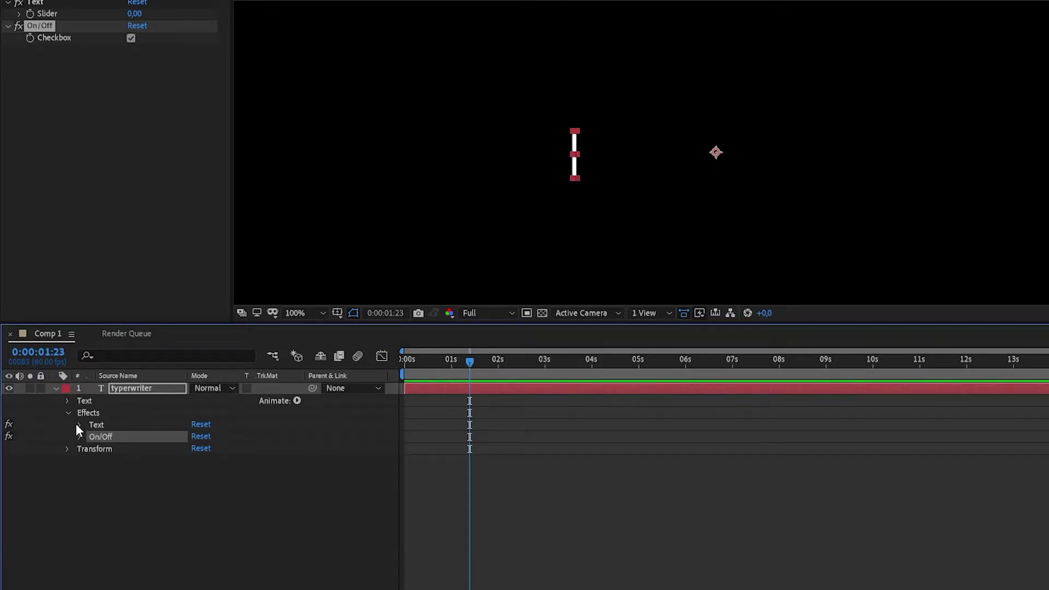
pyautogui.click(79, 424)
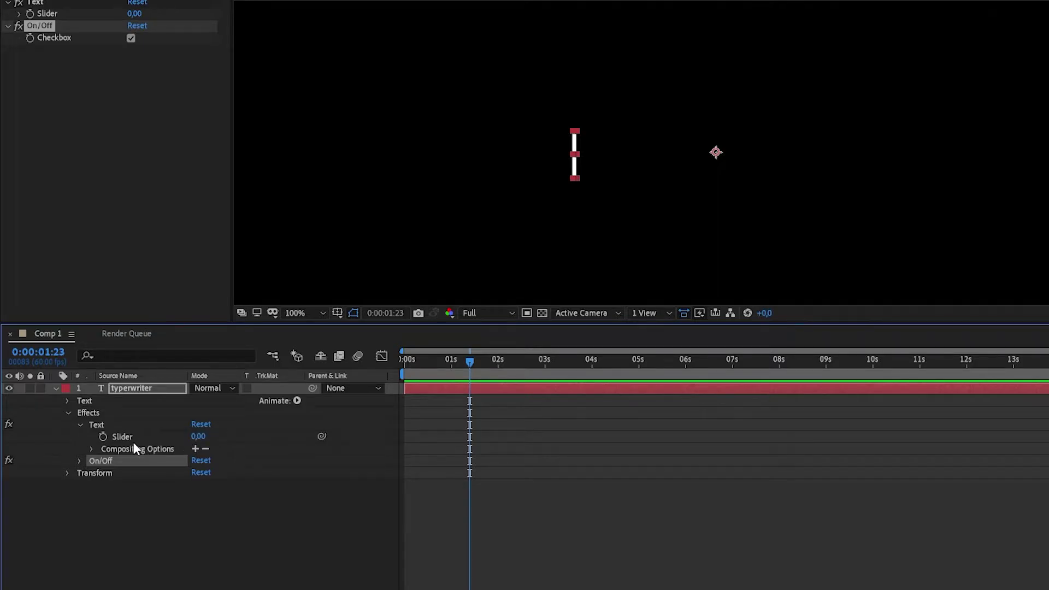
pyautogui.click(102, 435)
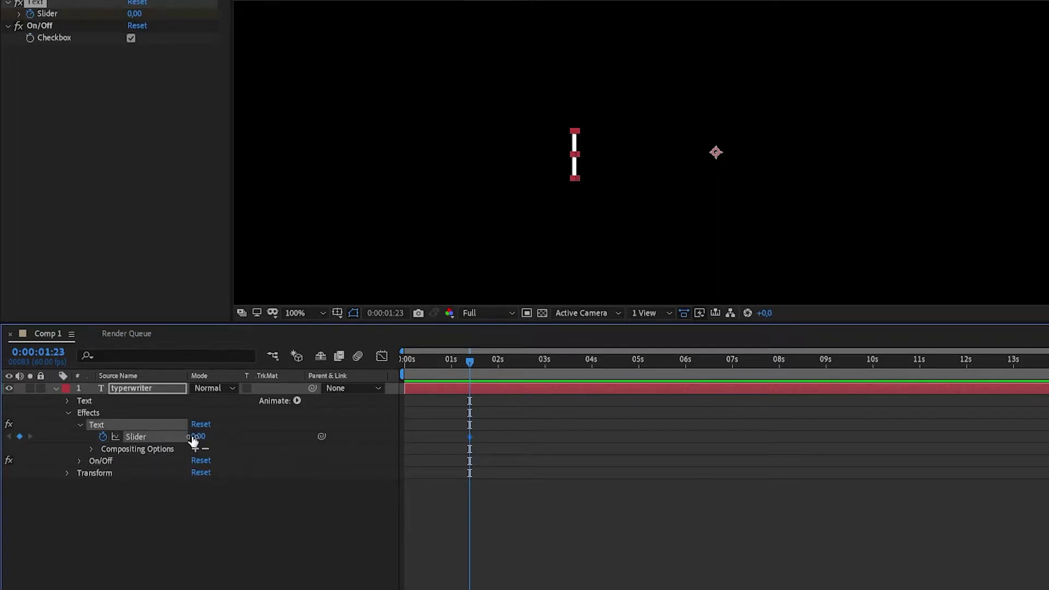
# - At 0:00:01:57, set the Text effect's Slider to 11 to add a second keyframe
pyautogui.moveTo(471, 362); pyautogui.dragTo(496, 363)
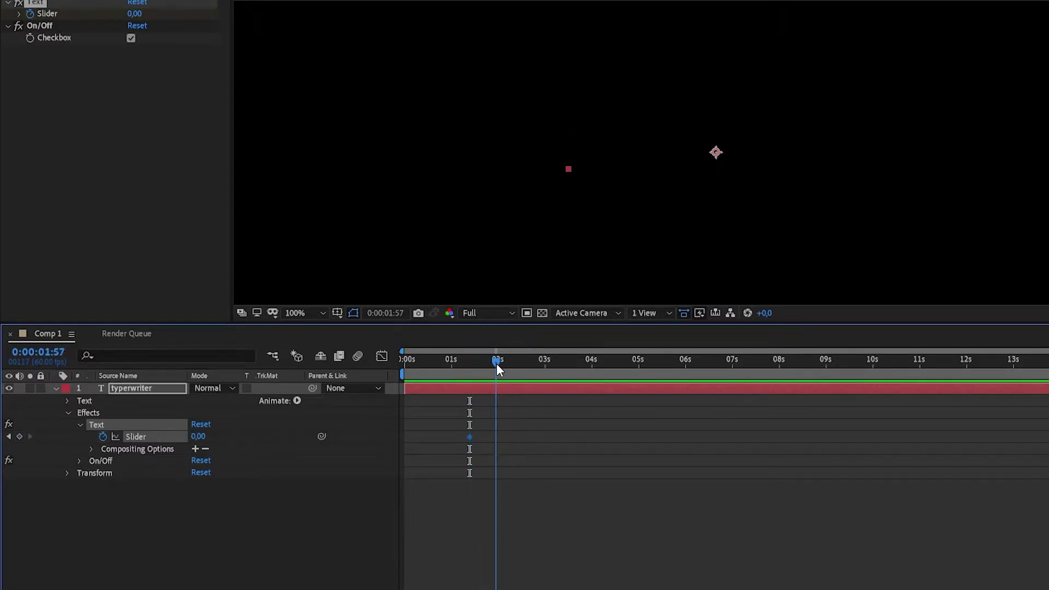
pyautogui.click(195, 435)
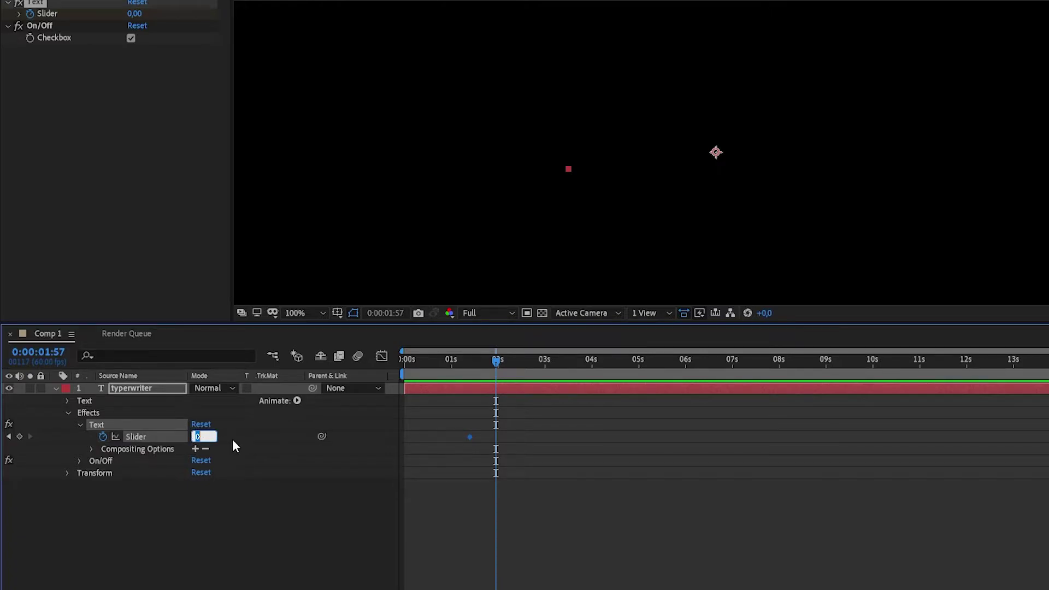
pyautogui.click(231, 438)
pyautogui.moveTo(210, 434); pyautogui.dragTo(209, 433)
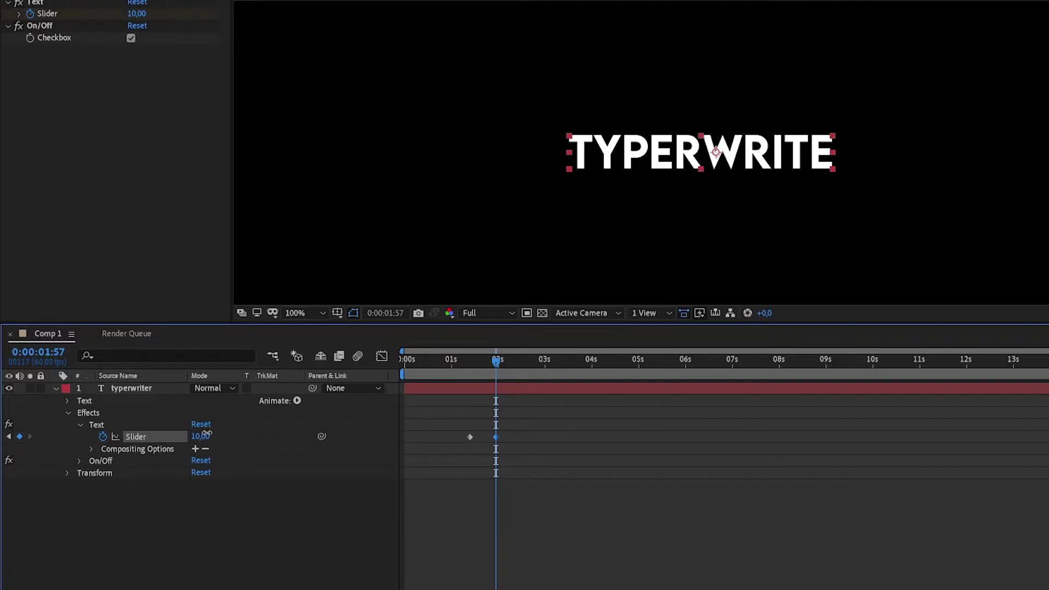
pyautogui.click(207, 435)
pyautogui.write('11')
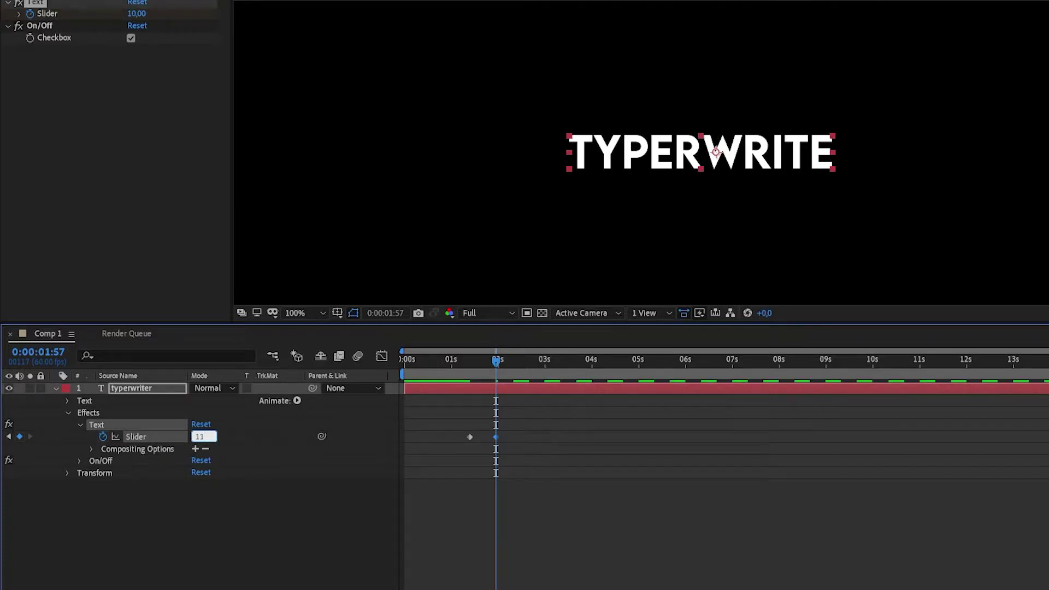
pyautogui.press('Return')
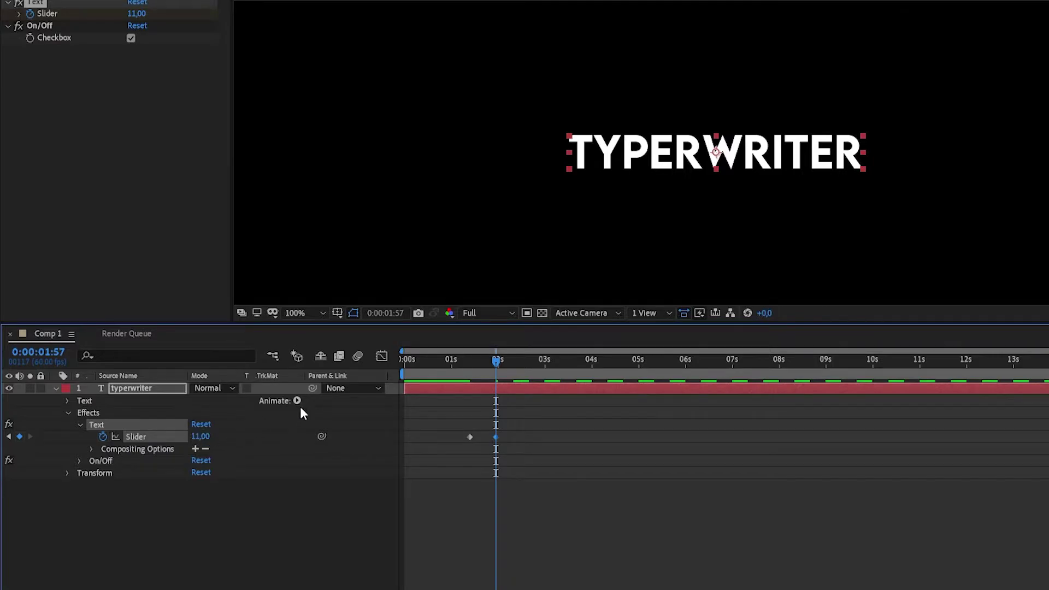
# - Preview the typing animation from the start and again from 0:00:01:18
pyautogui.moveTo(521, 373); pyautogui.dragTo(392, 372)
pyautogui.click(568, 251)
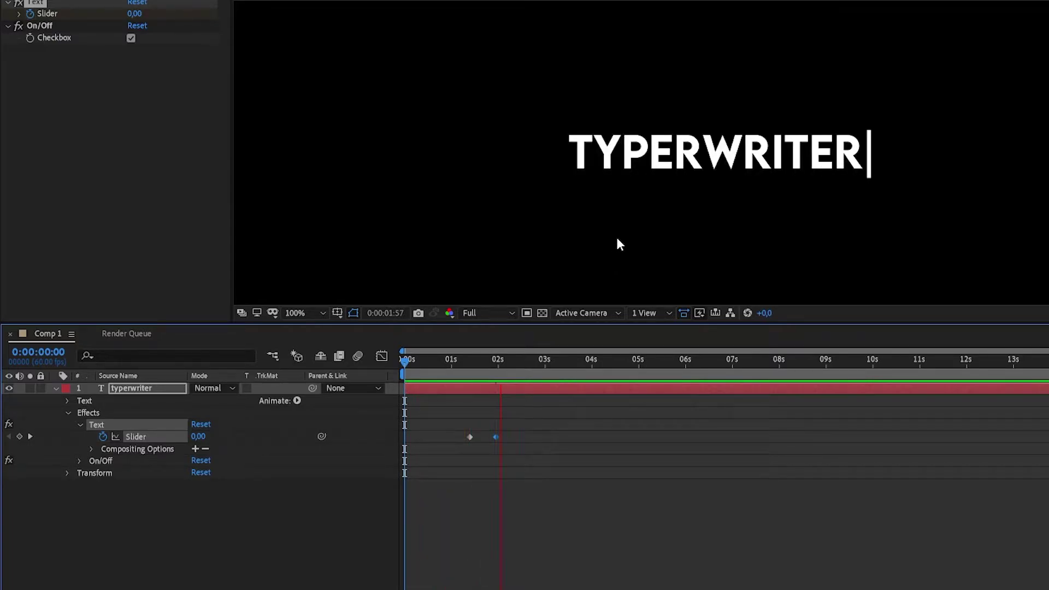
pyautogui.press('space')
pyautogui.click(465, 358)
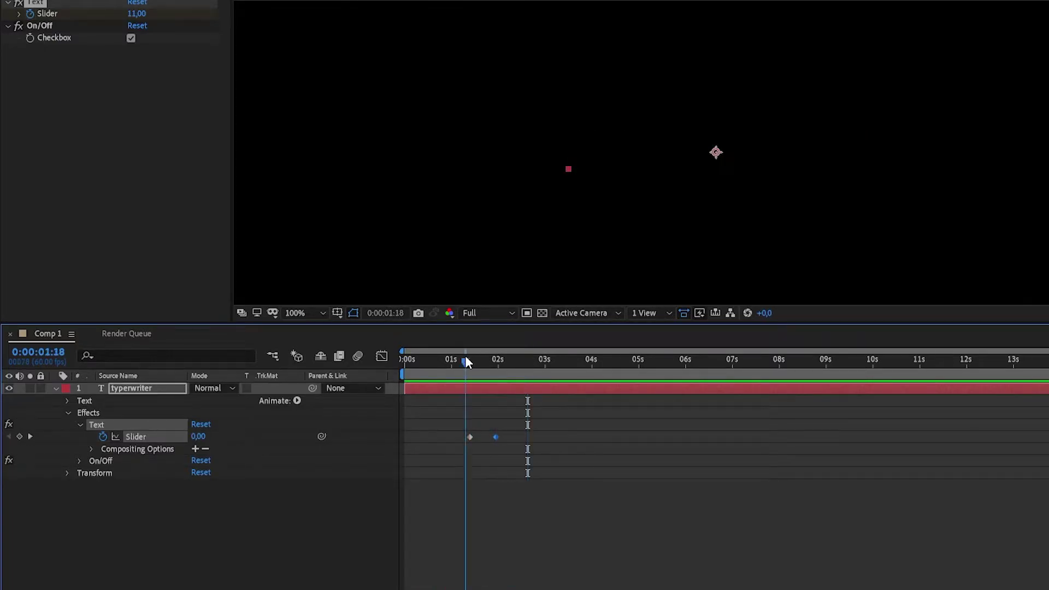
pyautogui.press('space')
# - Slow the typing by moving the second Slider keyframe past the 2-second mark, and preview the timing
pyautogui.moveTo(496, 436); pyautogui.dragTo(530, 415)
pyautogui.moveTo(505, 360); pyautogui.dragTo(526, 438)
pyautogui.click(534, 360)
pyautogui.press('space')
pyautogui.press('space')
# - Collapse the text layer's properties, make the timeline area shorter and deselect the layer
pyautogui.press('u')
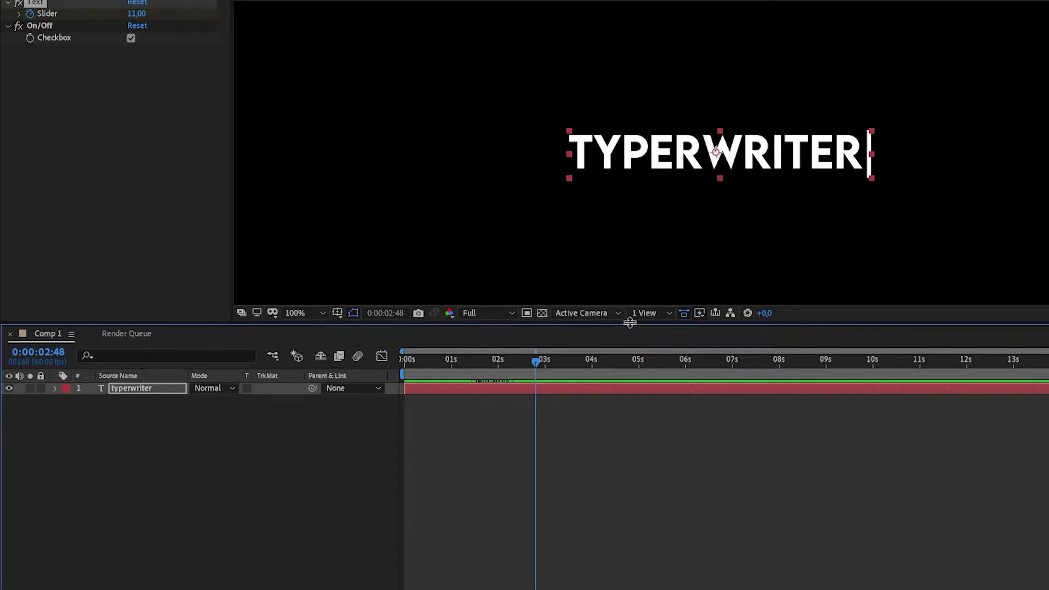
pyautogui.moveTo(634, 331); pyautogui.dragTo(632, 352)
pyautogui.click(257, 480)
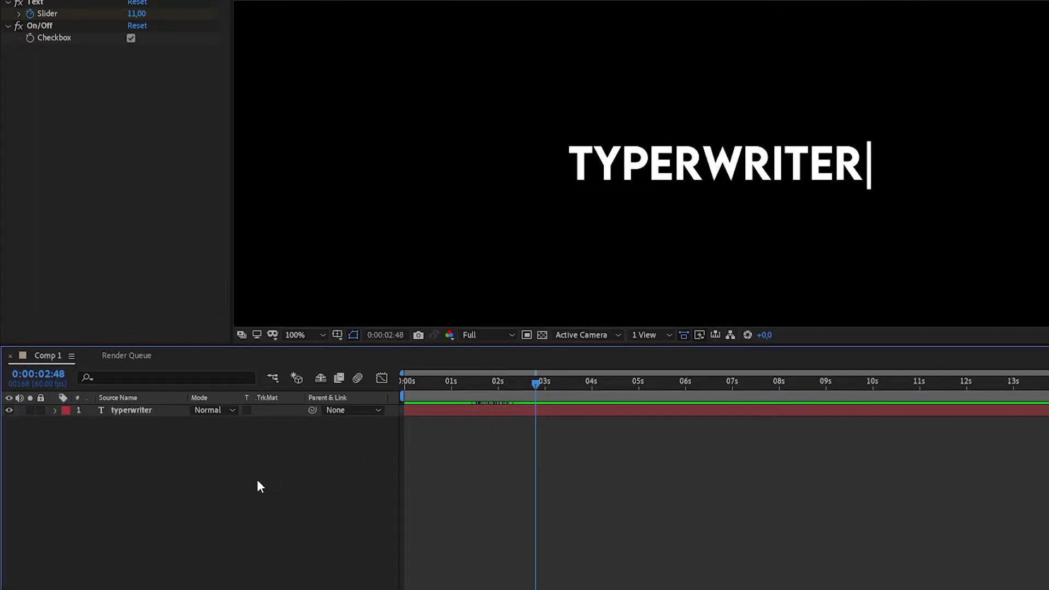
# - Import iconfinder_cursor_309088.png and img_570521.png and add both to Comp 1 below the text layer
pyautogui.doubleClick(153, 220)
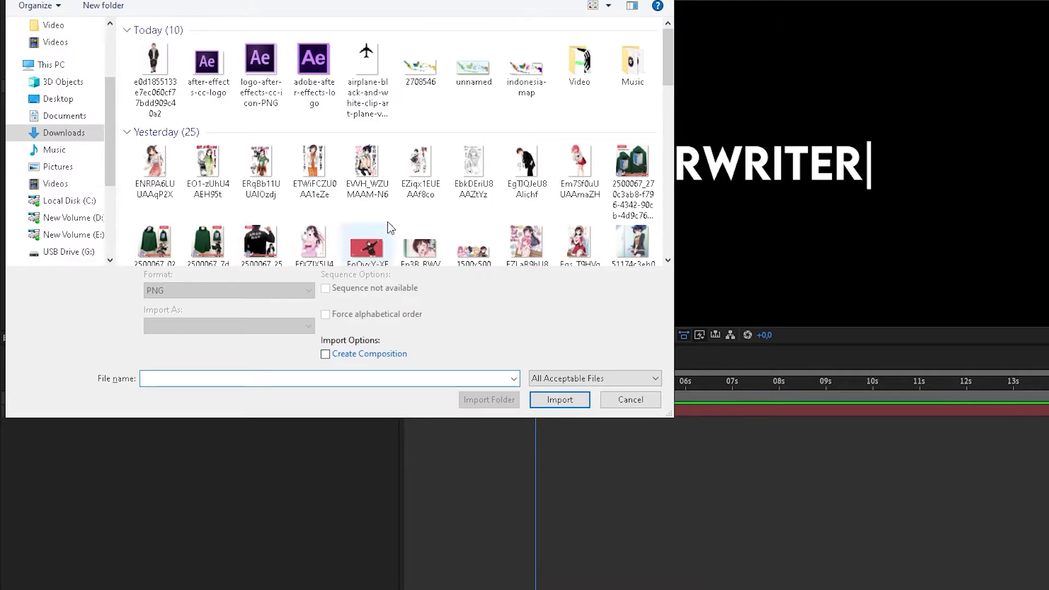
pyautogui.scroll(-5, 382, 164)
pyautogui.click(154, 148)
pyautogui.keyDown('ctrl'); pyautogui.click(314, 50); pyautogui.keyUp('ctrl')
pyautogui.click(533, 393)
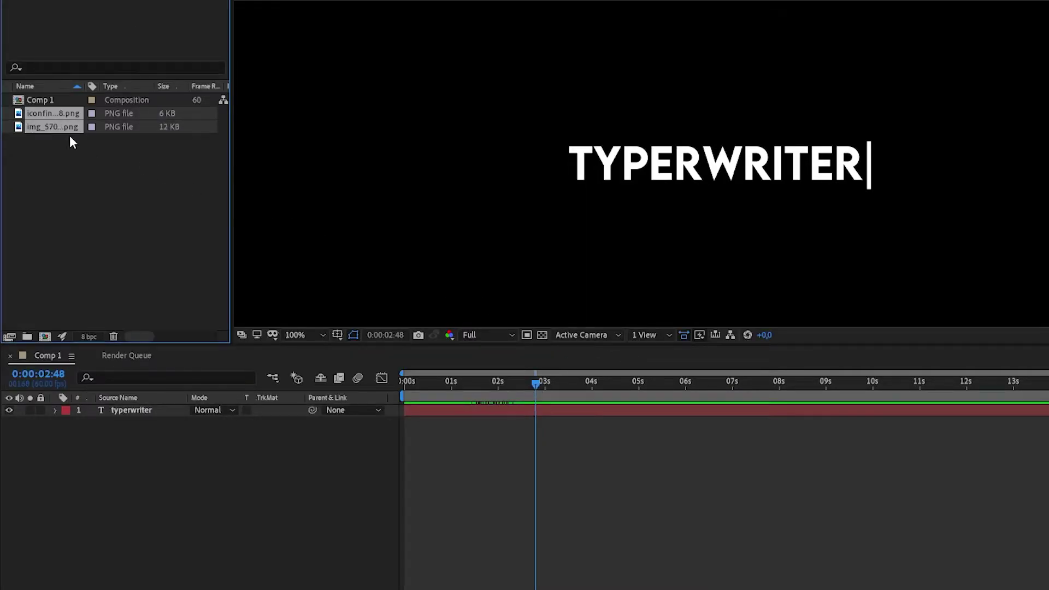
pyautogui.moveTo(67, 137); pyautogui.dragTo(189, 502)
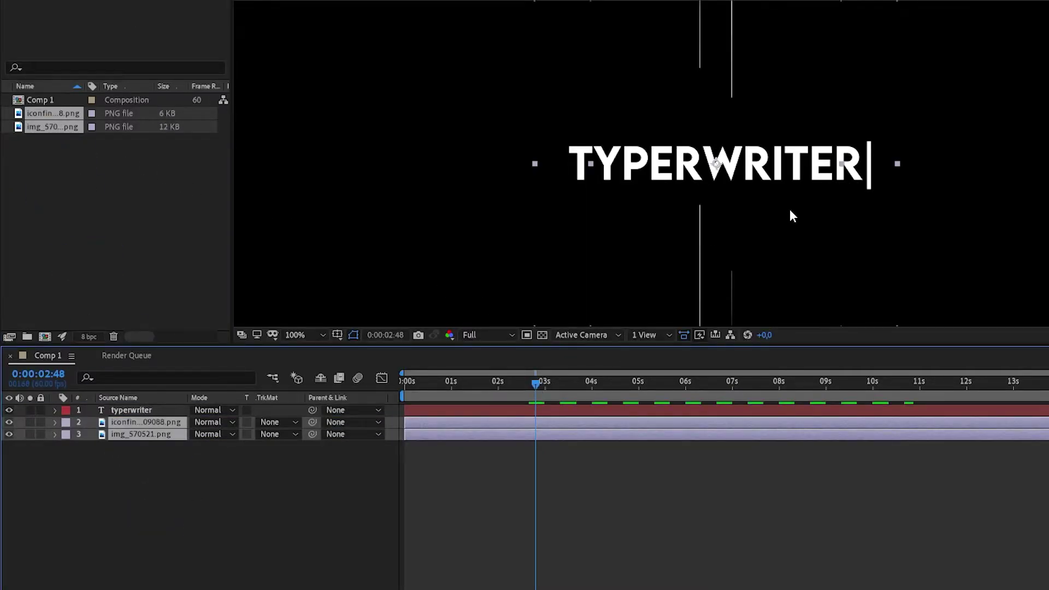
# - Search the effects for "fill" and apply the Fill effect to the iconfinder_cursor_309088.png layer
pyautogui.press(',')
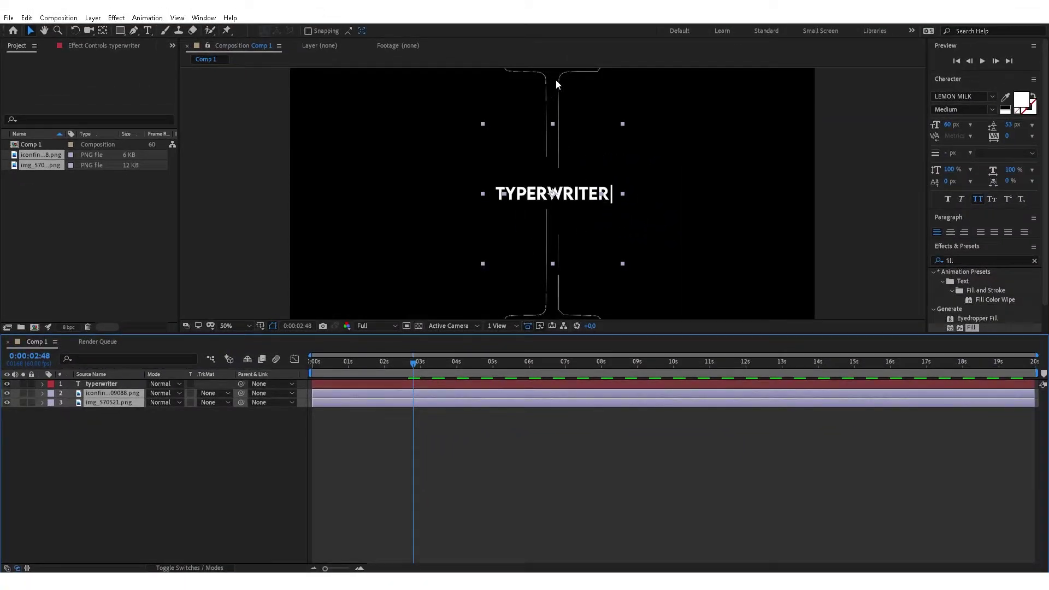
pyautogui.click(994, 261)
pyautogui.write('fill')
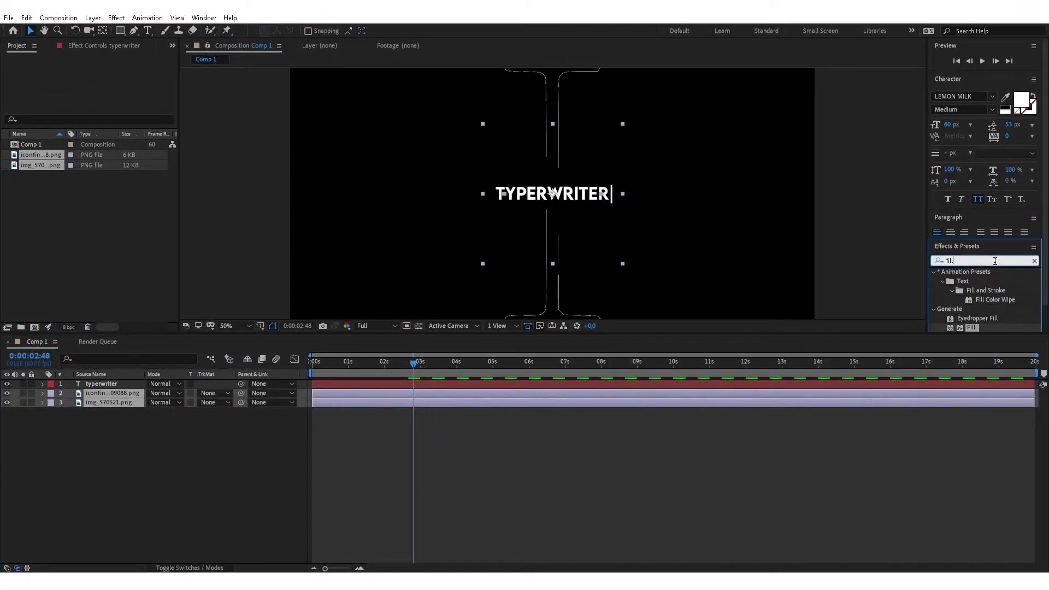
pyautogui.click(213, 495)
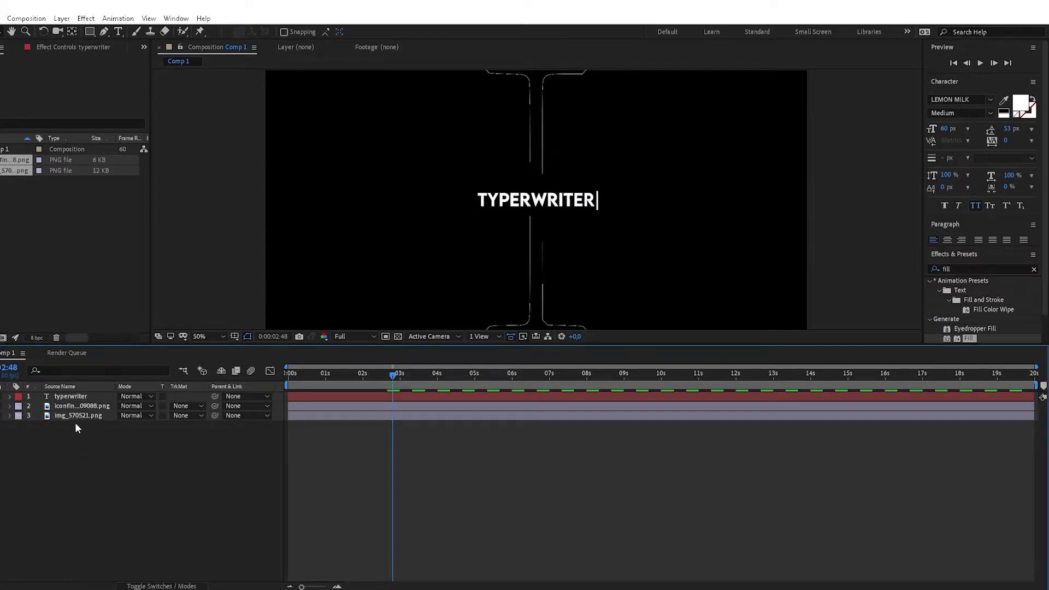
pyautogui.moveTo(971, 339); pyautogui.dragTo(96, 405)
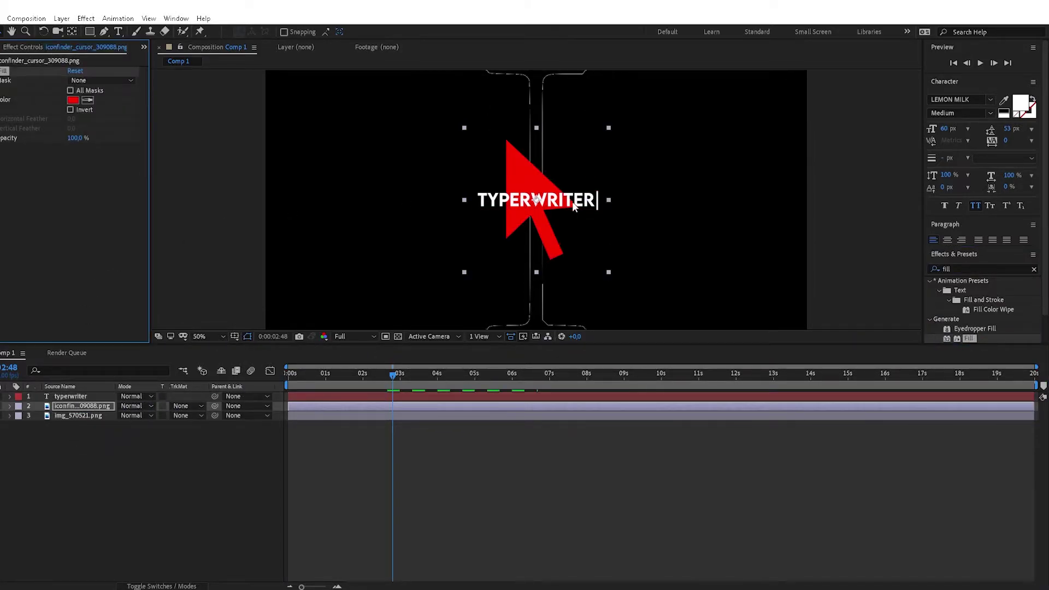
# - Set the Fill colour of the iconfinder_cursor_309088.png layer to white
pyautogui.click(72, 100)
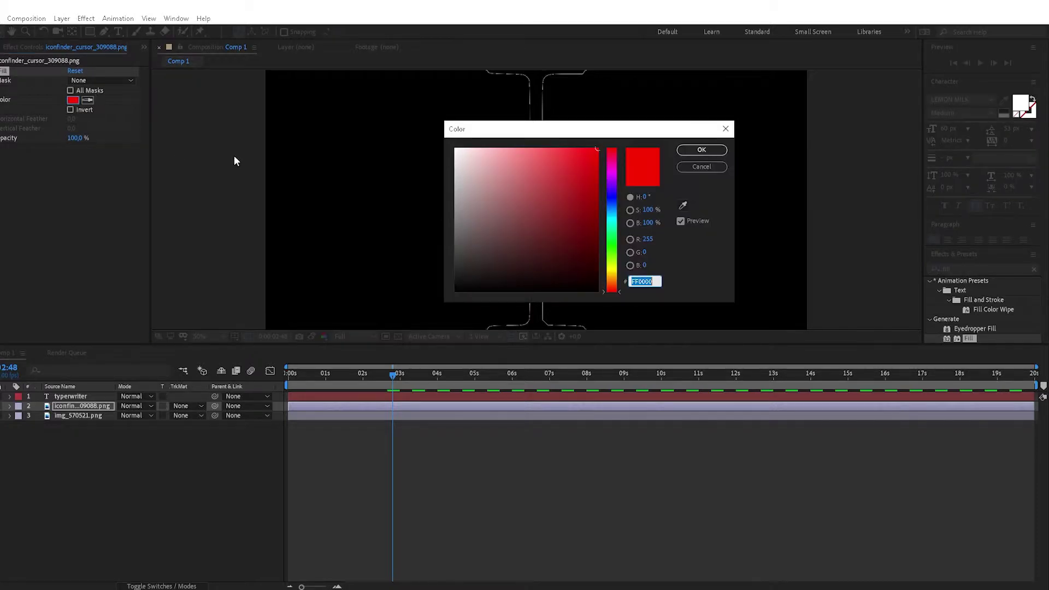
pyautogui.click(724, 150)
pyautogui.click(72, 100)
pyautogui.click(456, 149)
pyautogui.click(699, 151)
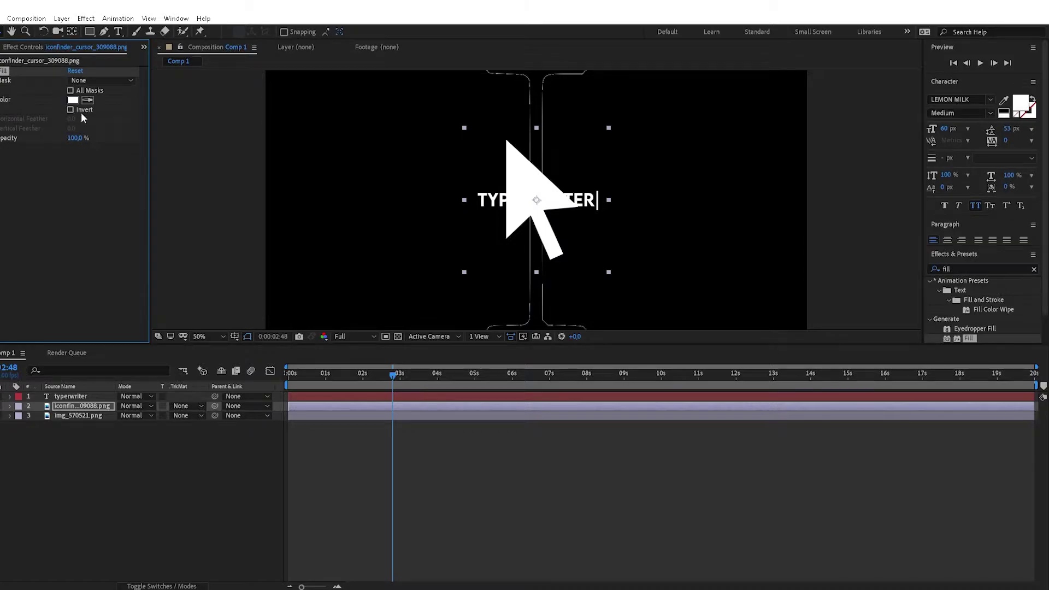
# - Apply the Fill effect to the img_570521.png layer and set its colour to white (FFFFFF)
pyautogui.moveTo(974, 340); pyautogui.dragTo(104, 417)
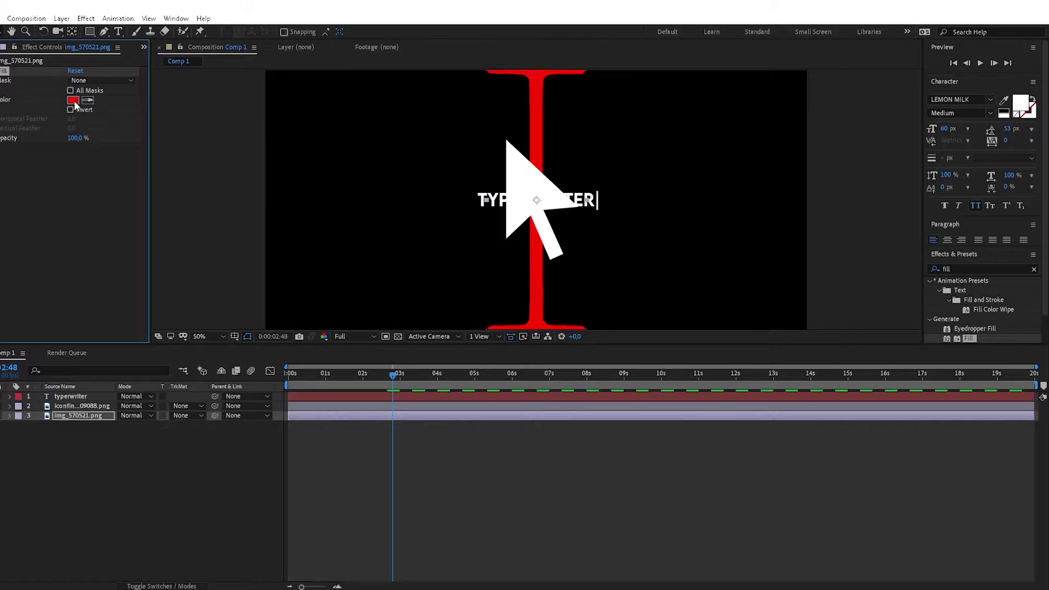
pyautogui.click(74, 102)
pyautogui.moveTo(524, 199); pyautogui.dragTo(290, 98)
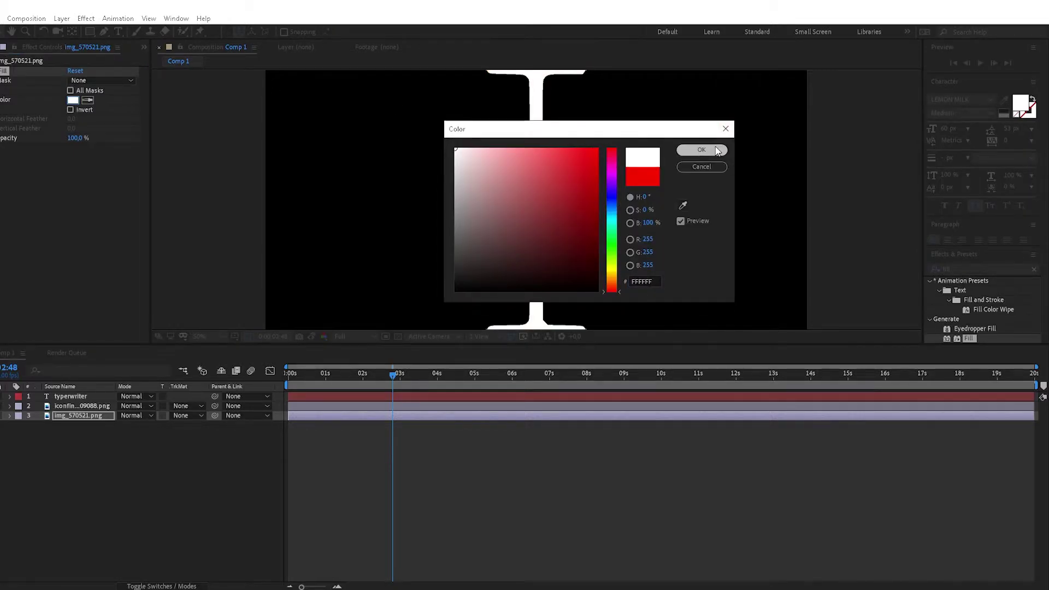
pyautogui.click(717, 151)
# - Expand the Transform properties of both image layers and set the iconfinder_cursor_309088.png scale to 10%
pyautogui.click(9, 407)
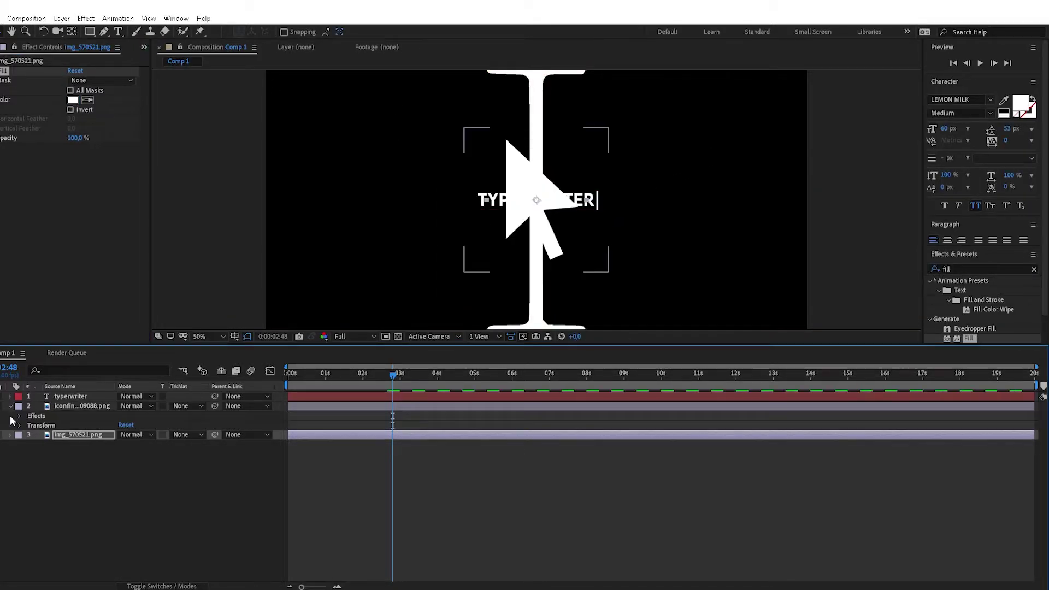
pyautogui.click(11, 434)
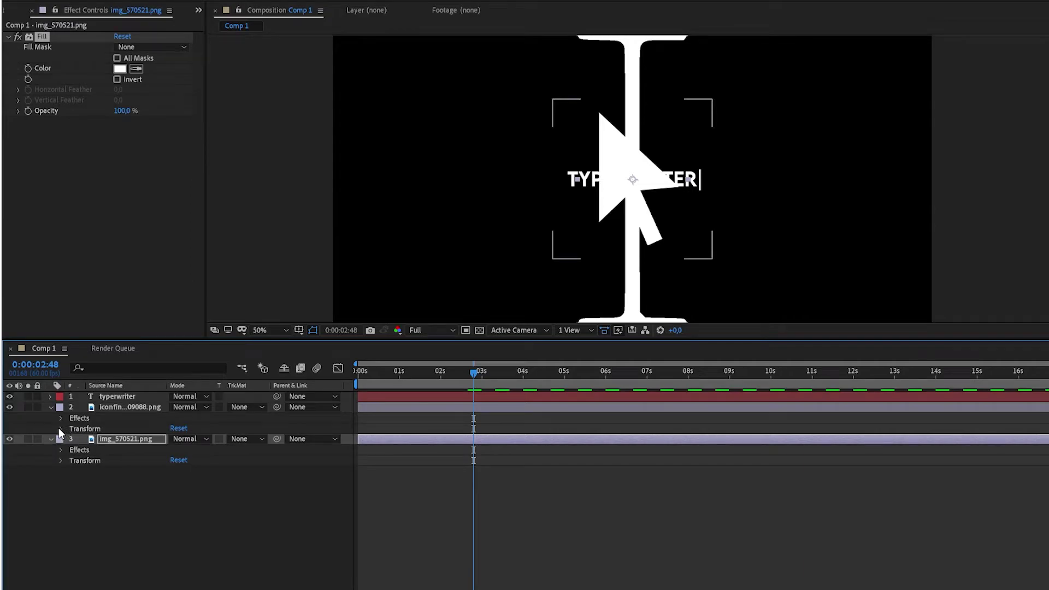
pyautogui.click(59, 428)
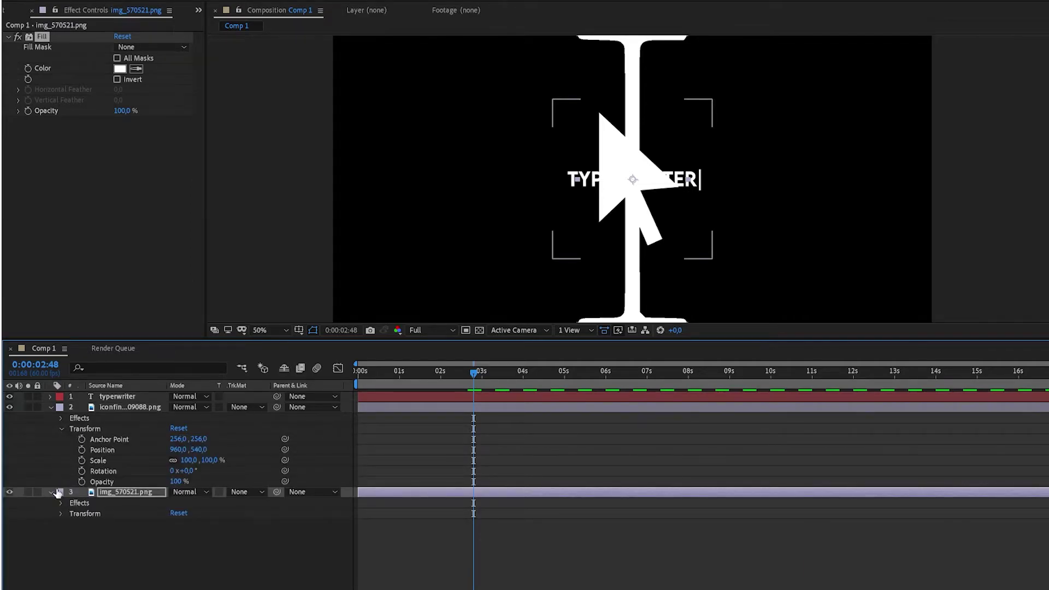
pyautogui.click(61, 513)
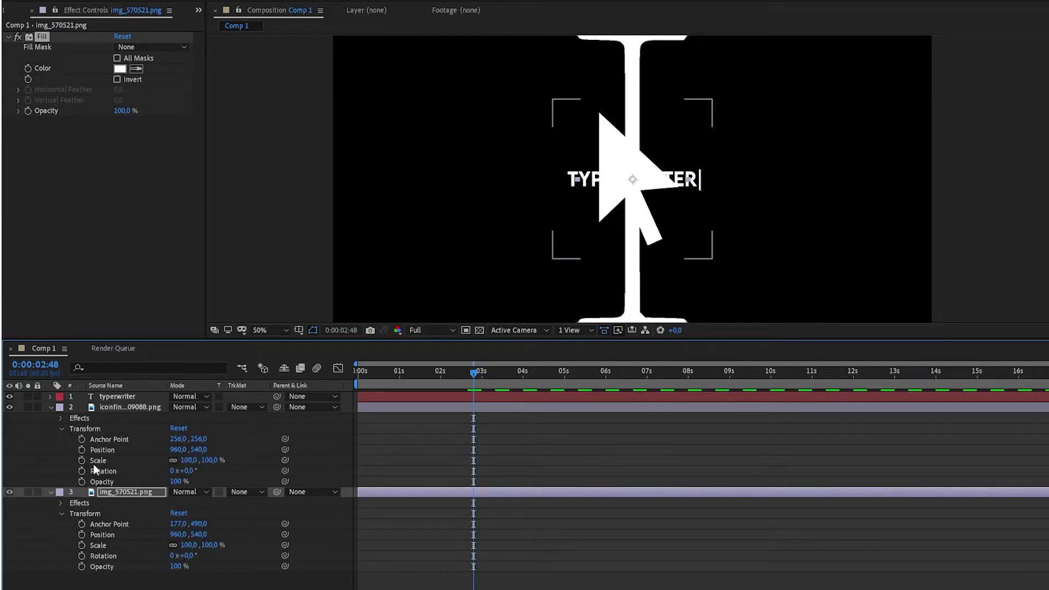
pyautogui.click(144, 407)
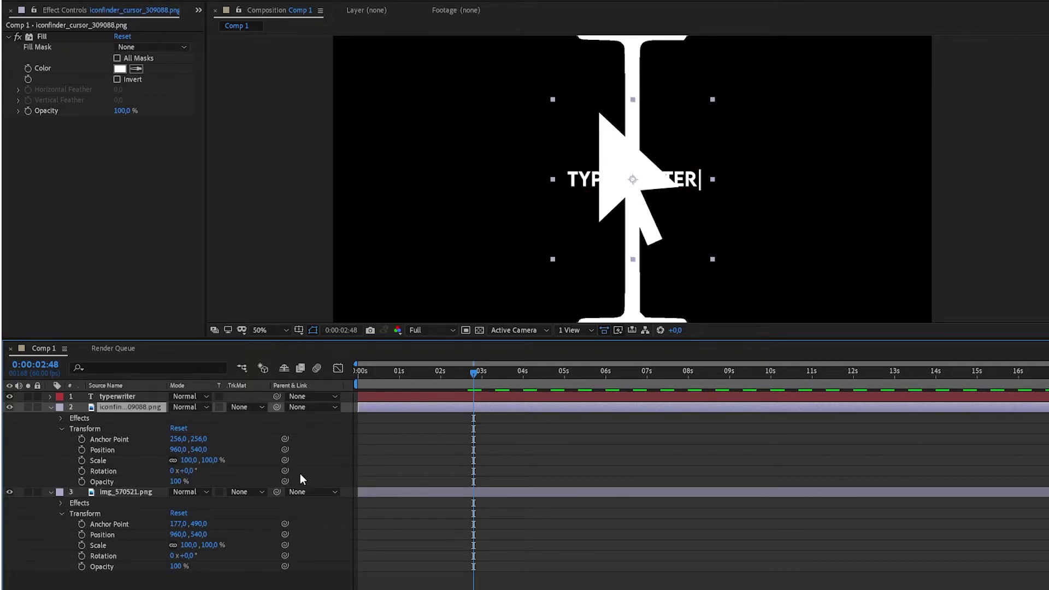
pyautogui.click(189, 461)
pyautogui.write('10')
pyautogui.press('Return')
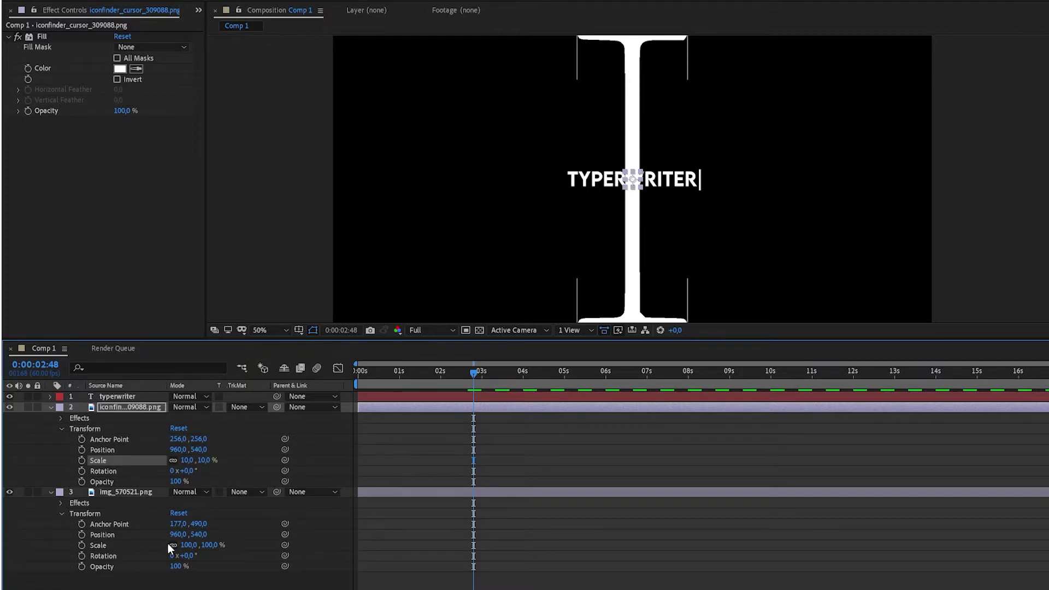
# - Set the scale of the img_570521.png layer to 7%
pyautogui.click(151, 493)
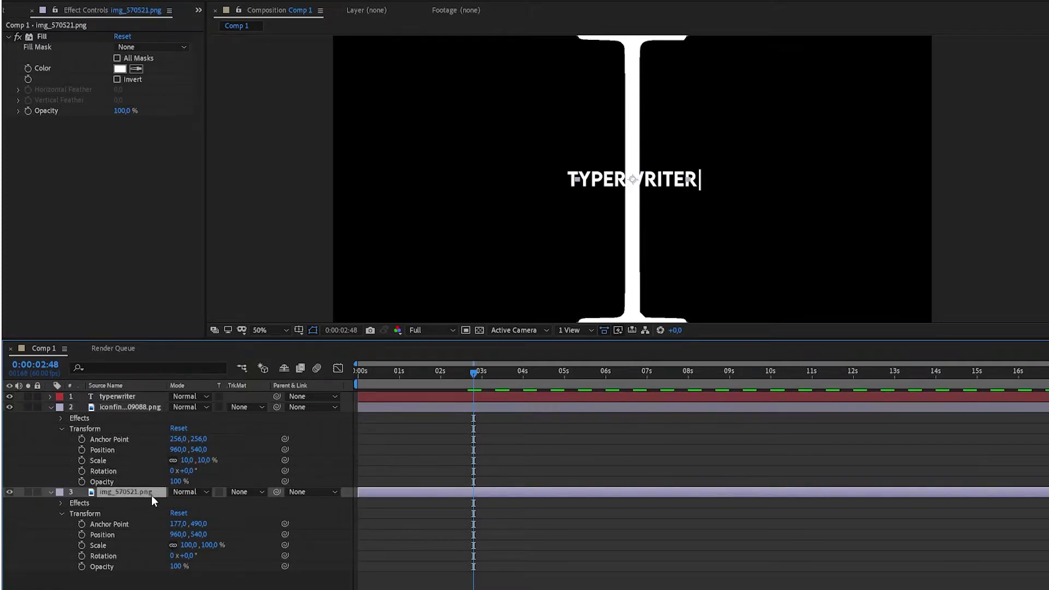
pyautogui.click(189, 544)
pyautogui.write('7')
pyautogui.press('Return')
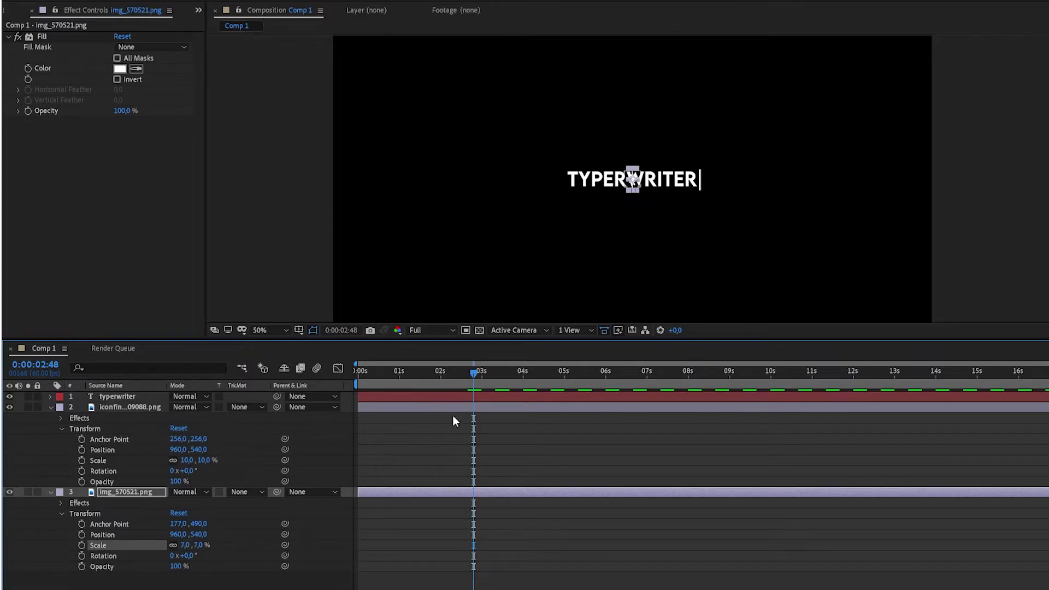
# - Move the mouse pointer and text cursor images to the start of the TYPEWRITER text, both at position 752.8, 542.8
pyautogui.press('.')
pyautogui.press('.')
pyautogui.press('.')
pyautogui.moveTo(472, 378)
pyautogui.mouseDown()
pyautogui.moveTo(447, 381)
pyautogui.moveTo(468, 385)
pyautogui.mouseUp()
pyautogui.press(',')
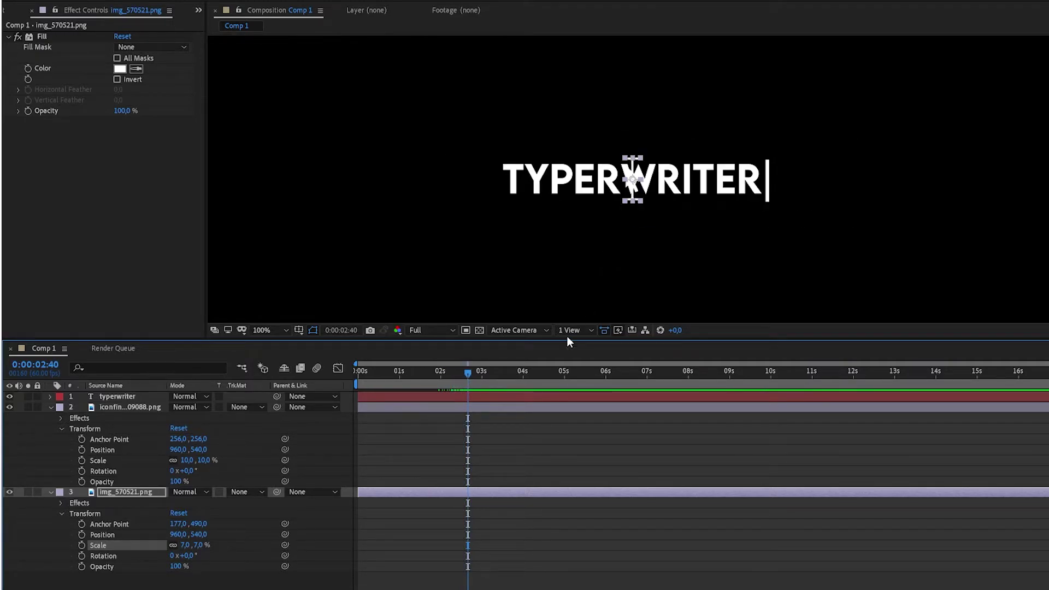
pyautogui.click(155, 406)
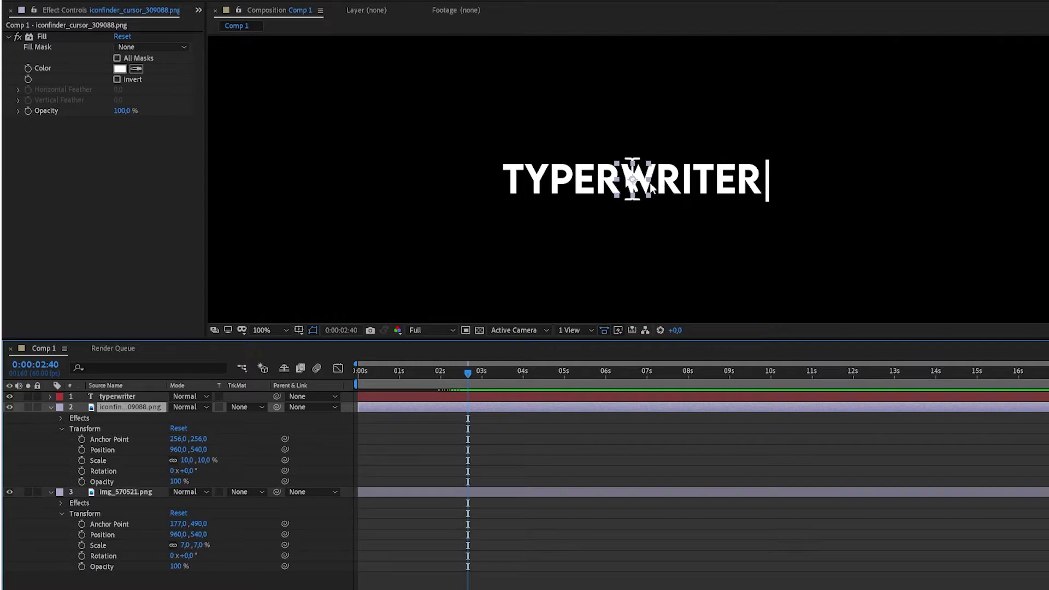
pyautogui.moveTo(634, 186); pyautogui.dragTo(504, 187)
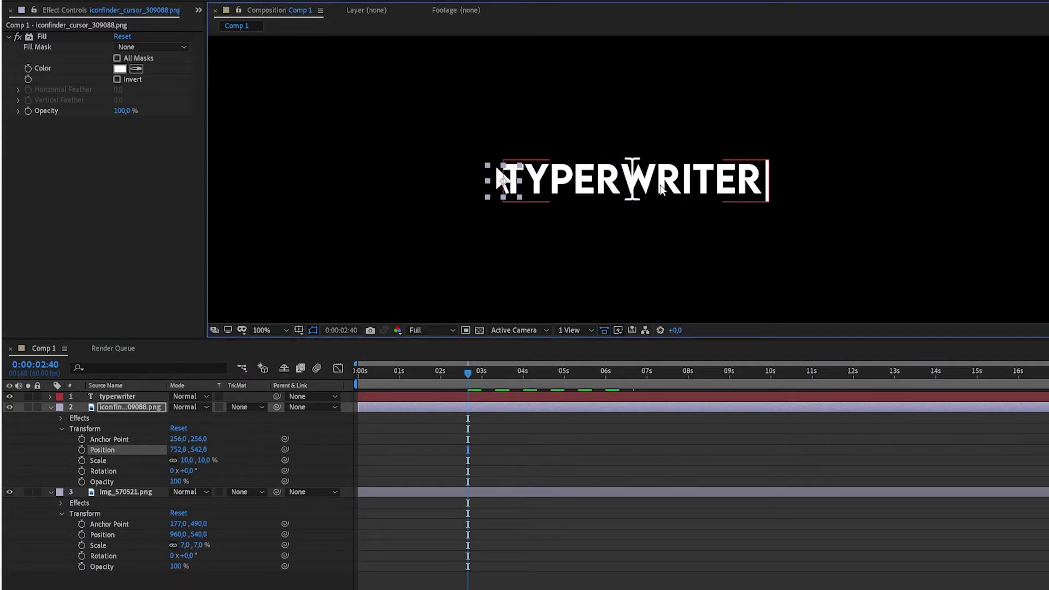
pyautogui.click(624, 191)
pyautogui.moveTo(619, 192); pyautogui.dragTo(491, 193)
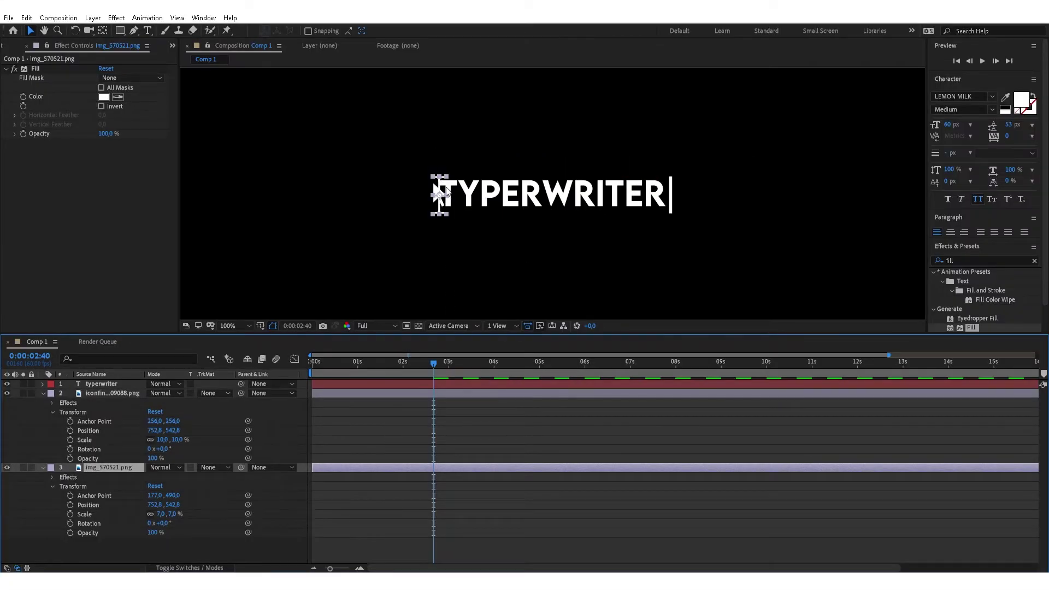
# - At 0:00:02:38, place the mouse pointer outside the frame's left edge at about -37, 310 and add a Position keyframe
pyautogui.moveTo(434, 368); pyautogui.dragTo(431, 374)
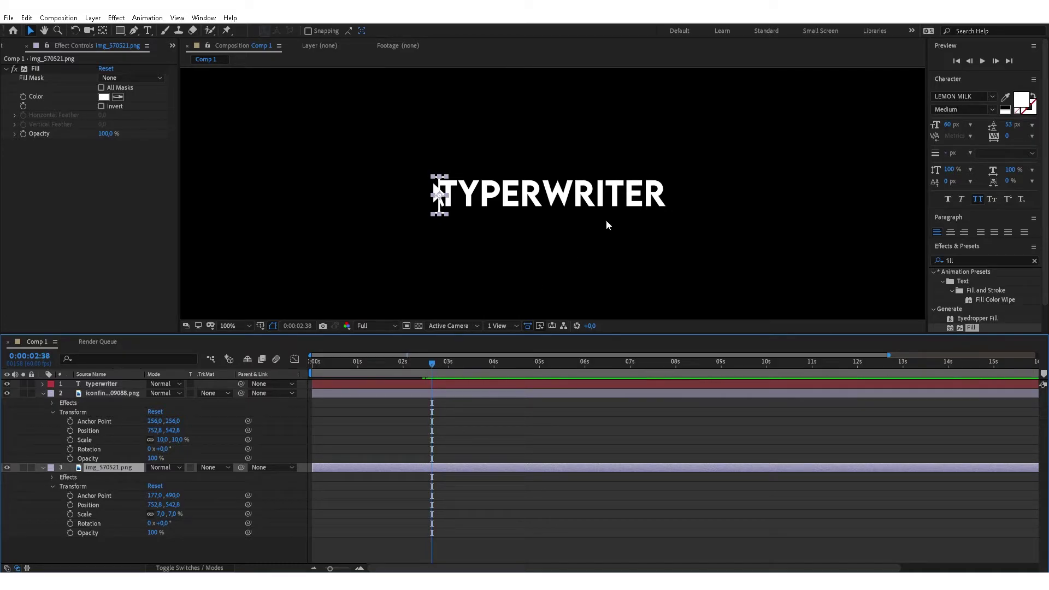
pyautogui.click(135, 395)
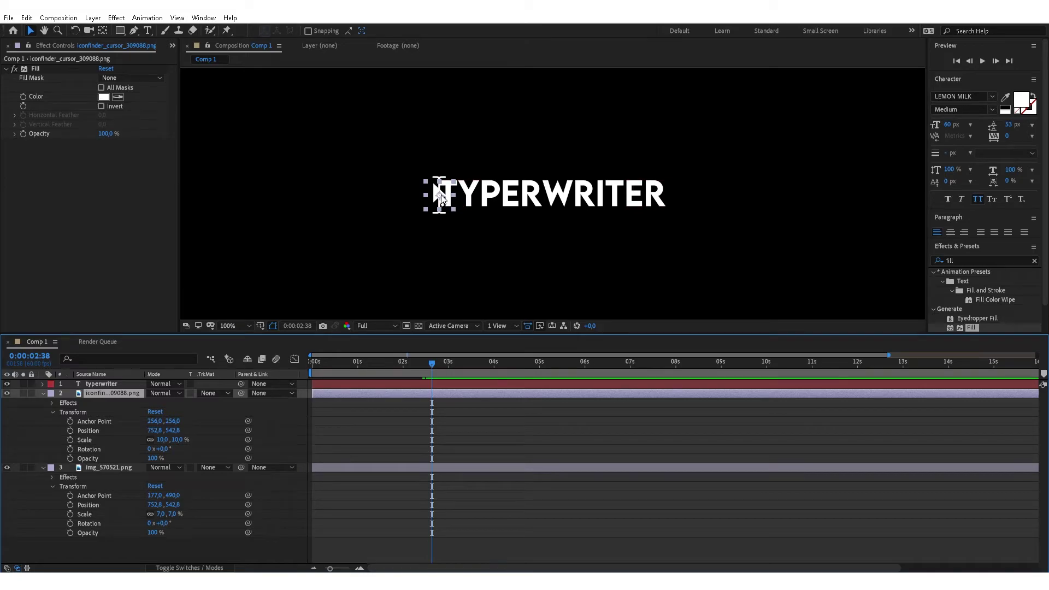
pyautogui.moveTo(440, 200); pyautogui.dragTo(331, 187)
pyautogui.scroll(-2, 460, 217)
pyautogui.moveTo(442, 192); pyautogui.dragTo(330, 162)
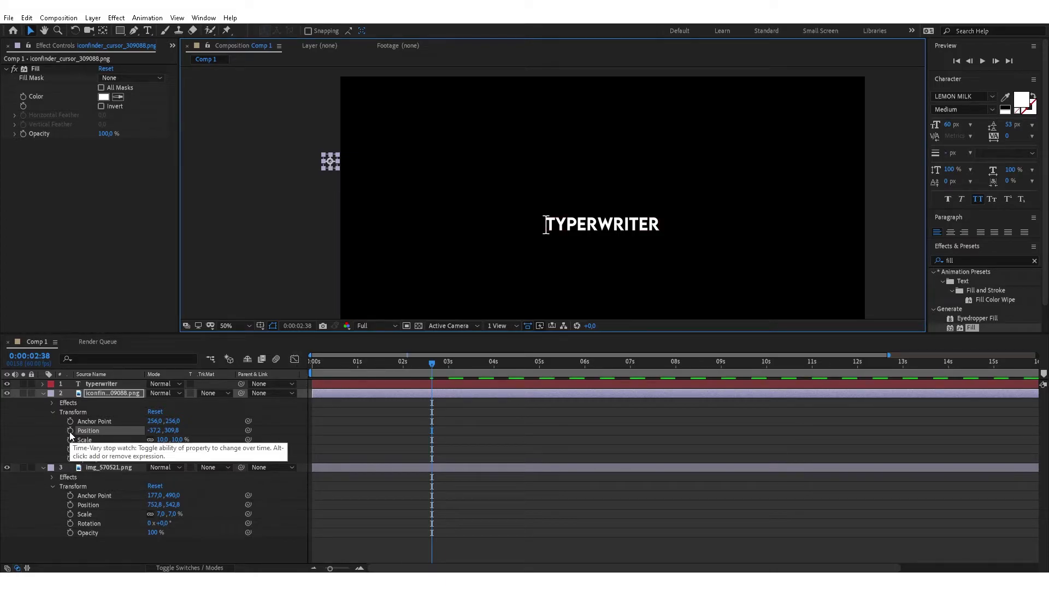
pyautogui.click(70, 431)
# - At 0:00:03:33, keyframe the mouse pointer's position onto the text cursor image at 752.8, 542.8
pyautogui.moveTo(428, 369); pyautogui.dragTo(473, 365)
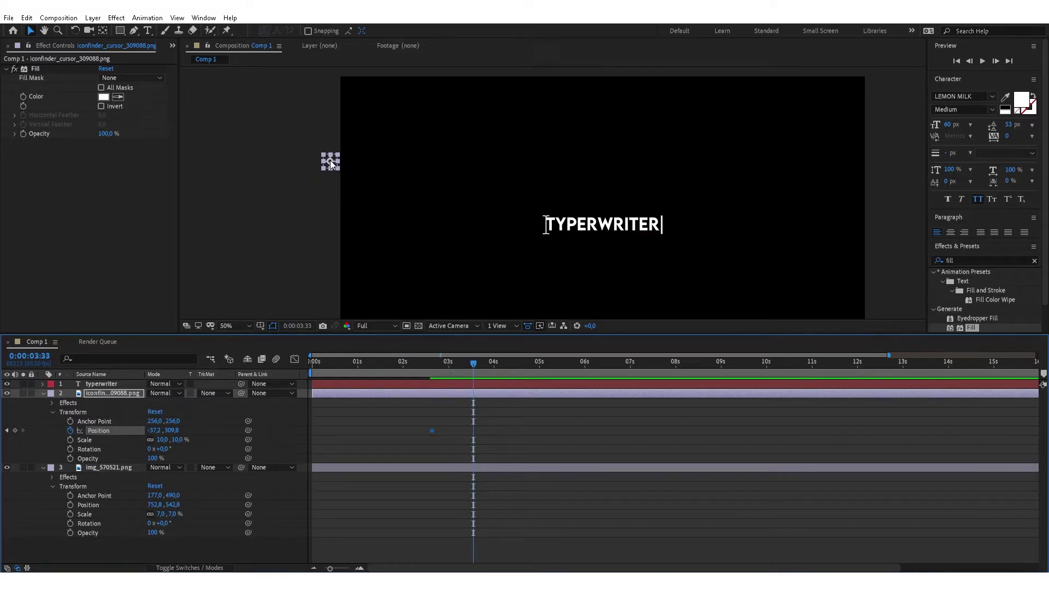
pyautogui.moveTo(331, 164); pyautogui.dragTo(547, 226)
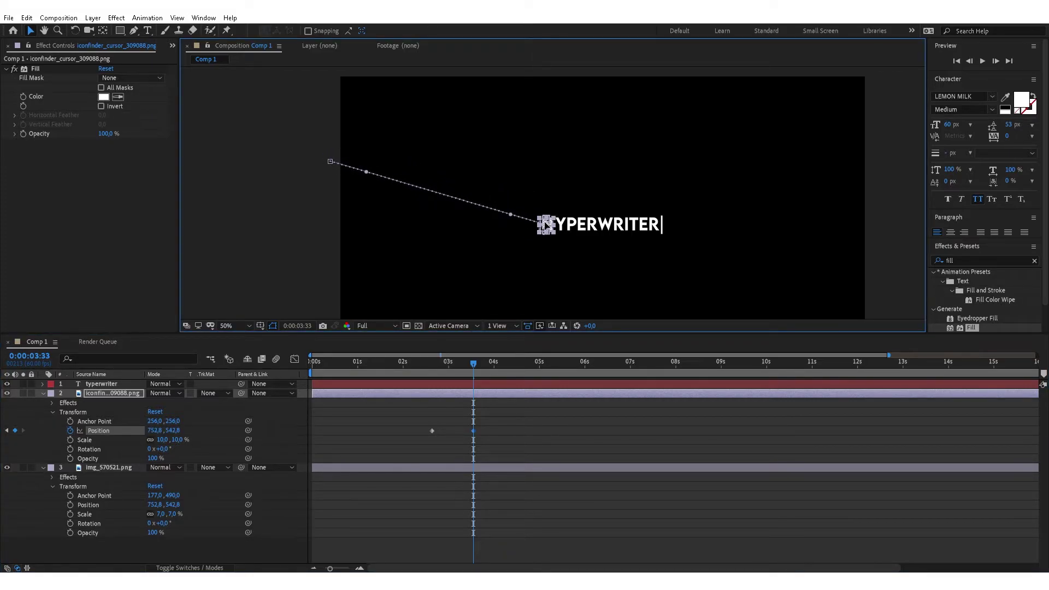
pyautogui.press('.')
pyautogui.press('.')
pyautogui.moveTo(553, 262); pyautogui.dragTo(552, 154)
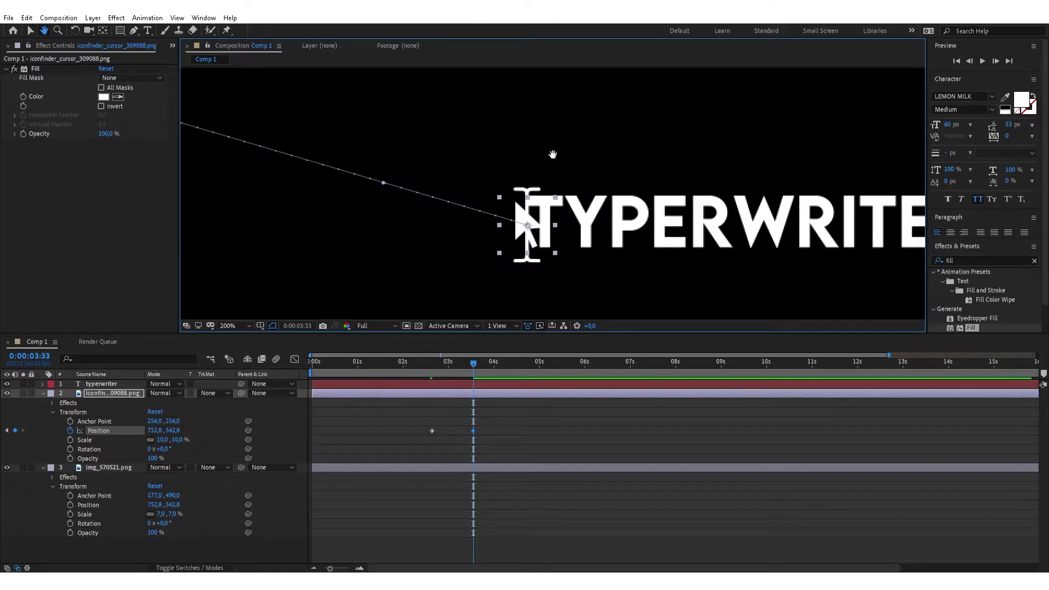
pyautogui.press(',')
pyautogui.press(',')
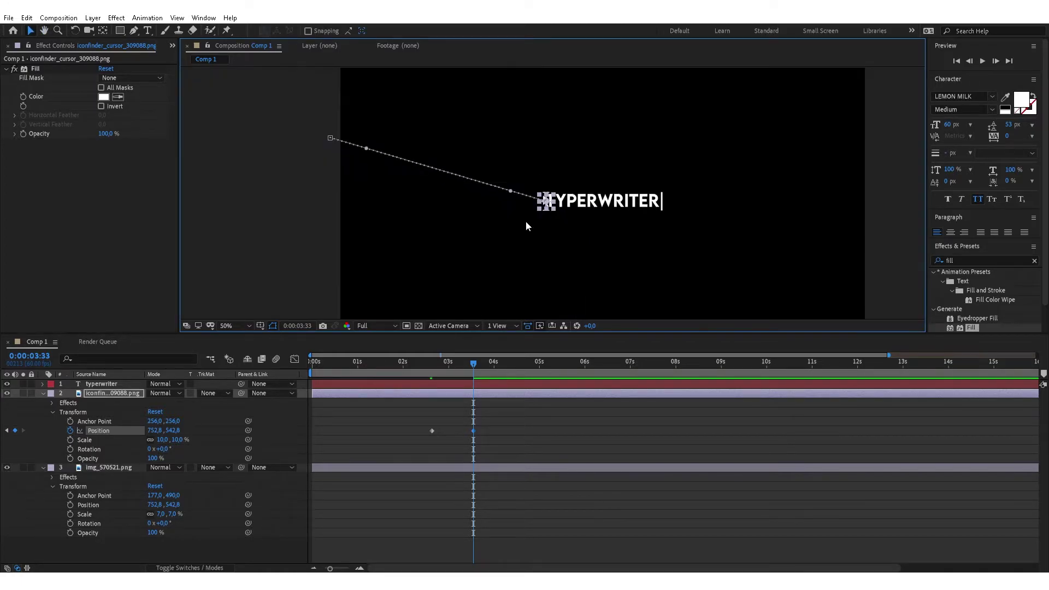
# - Preview the pointer movement, shift its last Position keyframe slightly earlier, and play it again
pyautogui.click(451, 361)
pyautogui.moveTo(403, 361); pyautogui.dragTo(415, 364)
pyautogui.press('space')
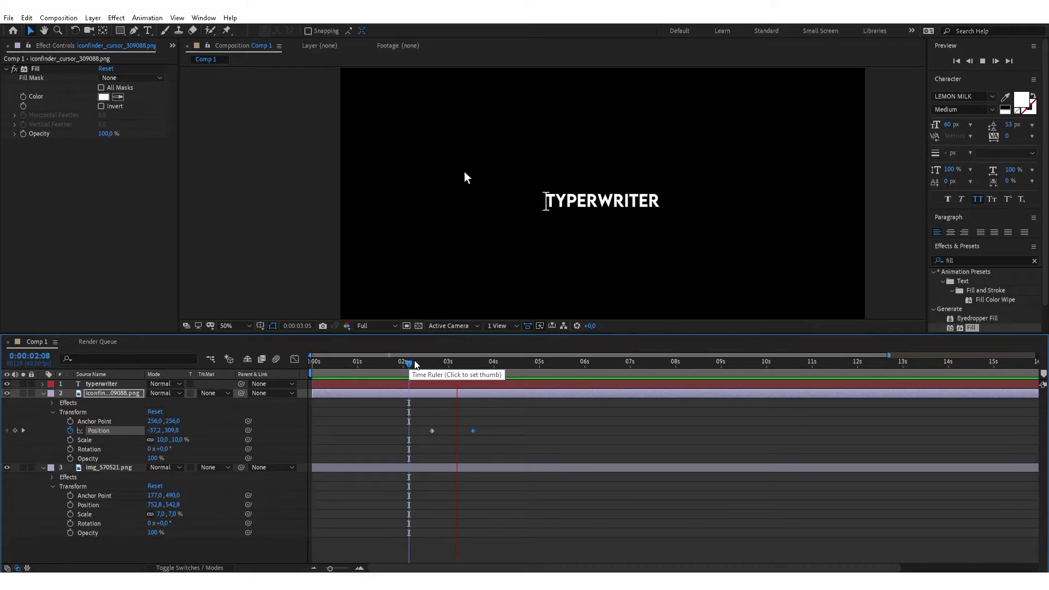
pyautogui.click(469, 363)
pyautogui.moveTo(469, 364); pyautogui.dragTo(469, 365)
pyautogui.click(477, 433)
pyautogui.moveTo(473, 431); pyautogui.dragTo(465, 431)
pyautogui.press('space')
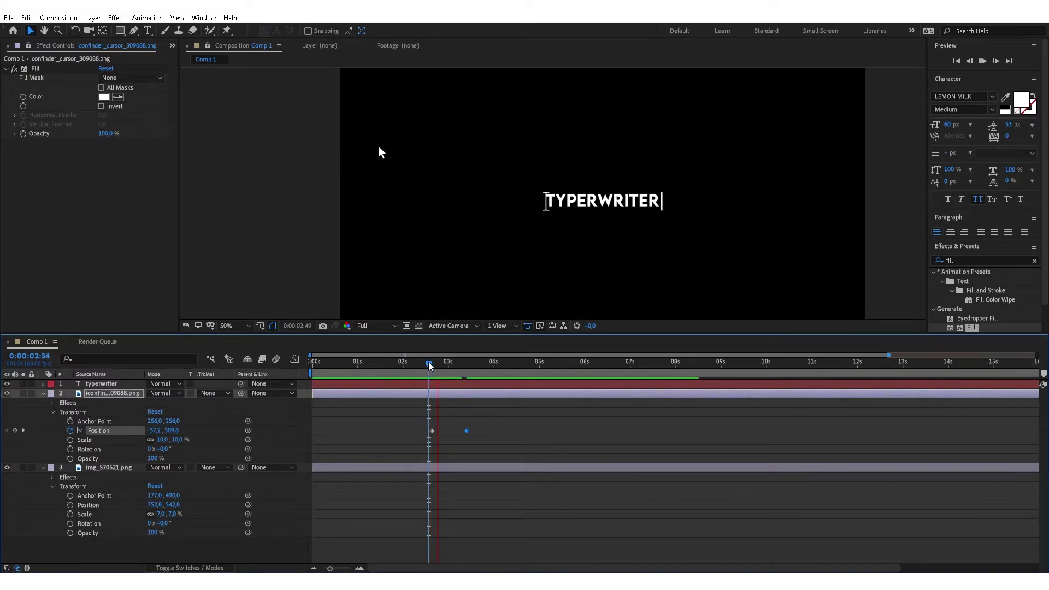
# - Add a point midway along the pointer's motion path with the Pen tool and pull it down to curve the path
pyautogui.click(474, 373)
pyautogui.moveTo(475, 371)
pyautogui.mouseDown()
pyautogui.moveTo(450, 365)
pyautogui.moveTo(469, 356)
pyautogui.mouseUp()
pyautogui.click(134, 30)
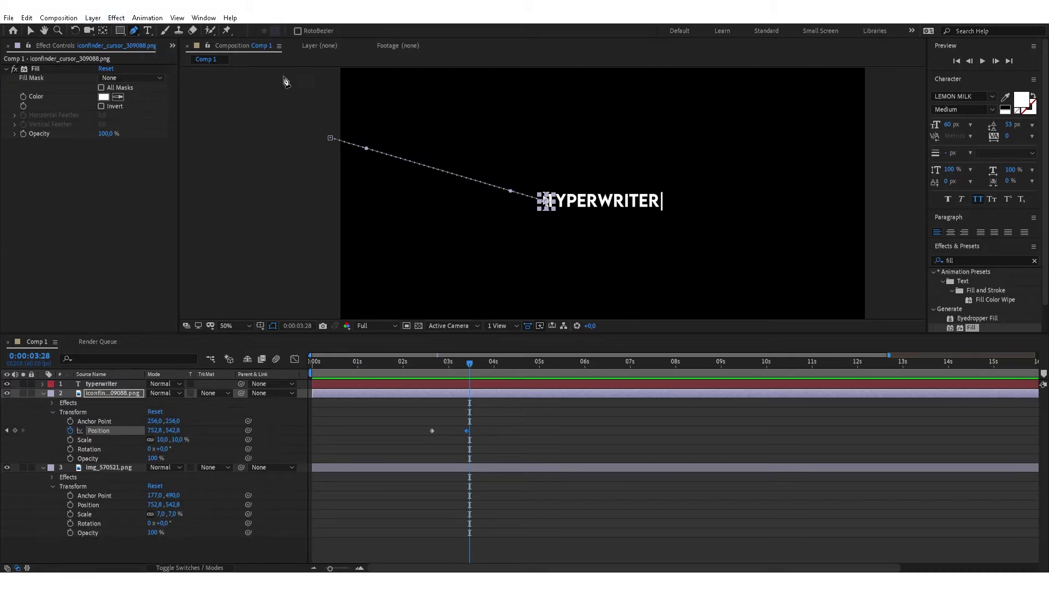
pyautogui.click(109, 398)
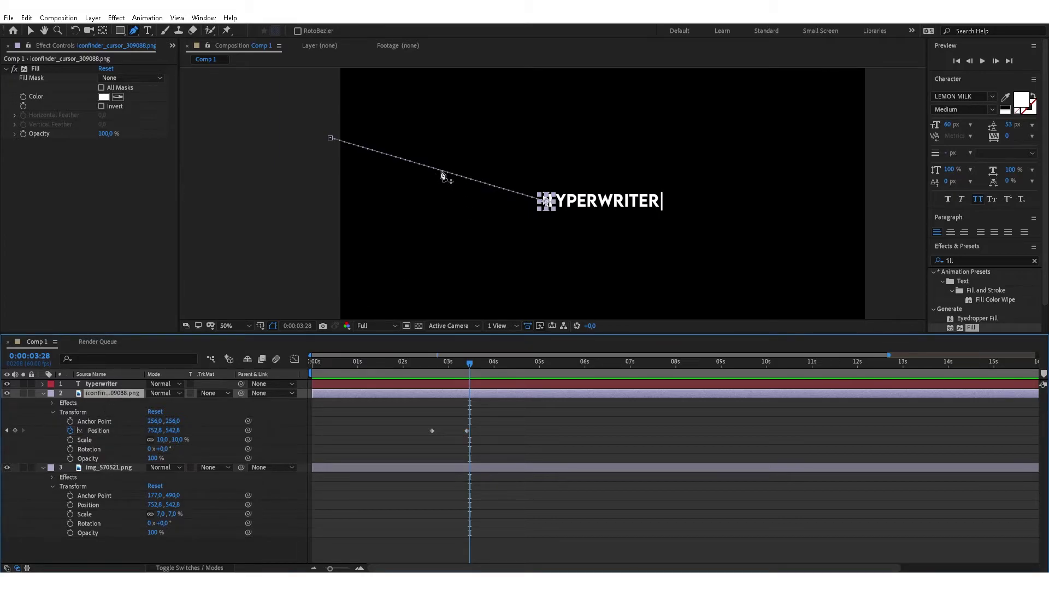
pyautogui.click(439, 171)
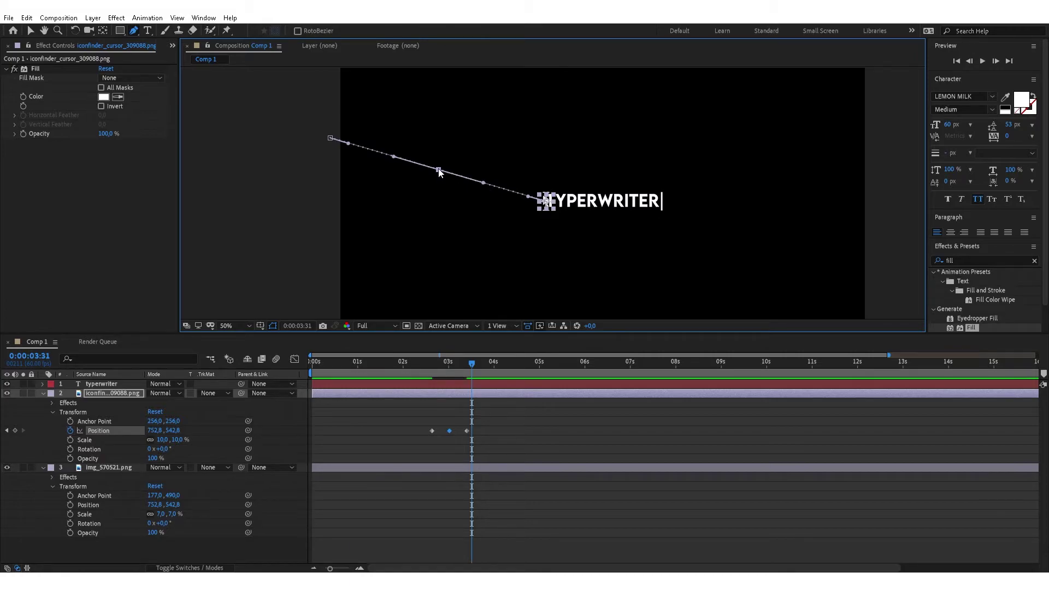
pyautogui.moveTo(439, 171); pyautogui.dragTo(426, 192)
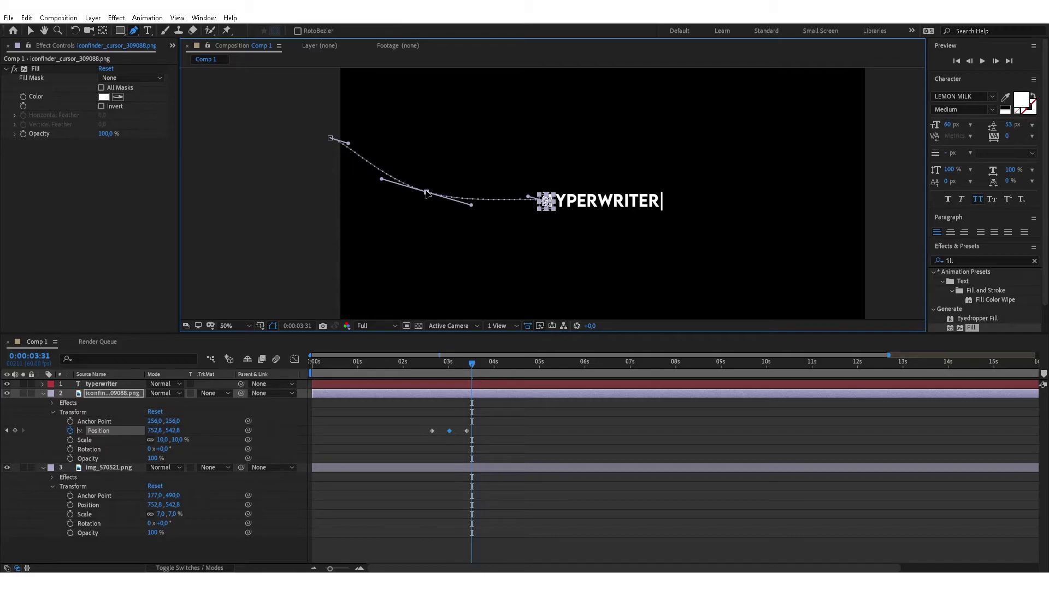
# - Adjust the middle point and end handles of the pointer's motion path into a smooth curve, and preview the movement
pyautogui.press('.')
pyautogui.moveTo(503, 199); pyautogui.dragTo(487, 210)
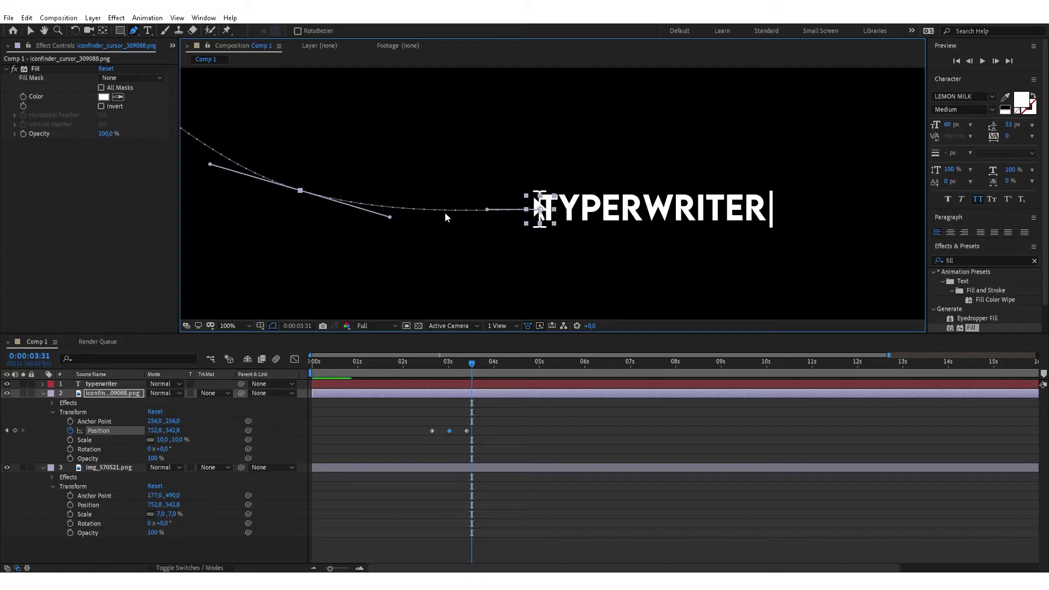
pyautogui.moveTo(304, 194); pyautogui.dragTo(304, 190)
pyautogui.press(',')
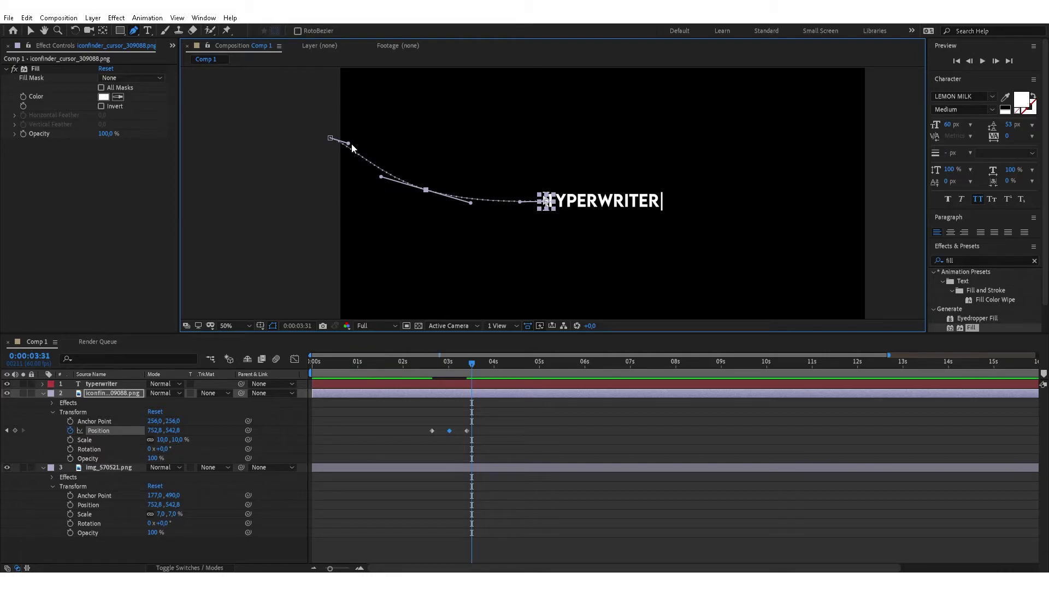
pyautogui.moveTo(349, 146); pyautogui.dragTo(368, 140)
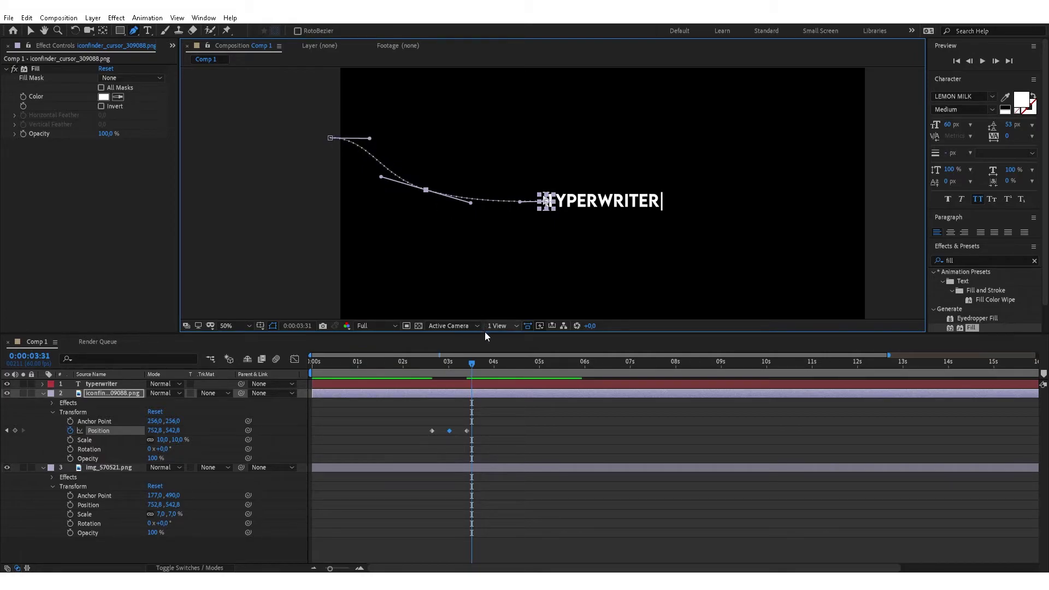
pyautogui.moveTo(402, 361); pyautogui.dragTo(389, 363)
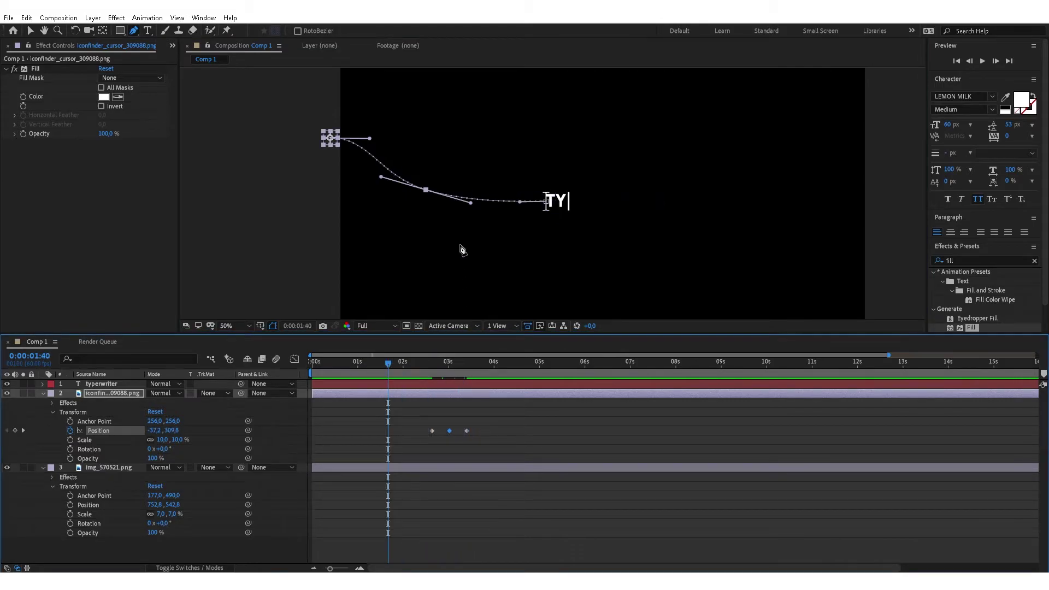
pyautogui.press('space')
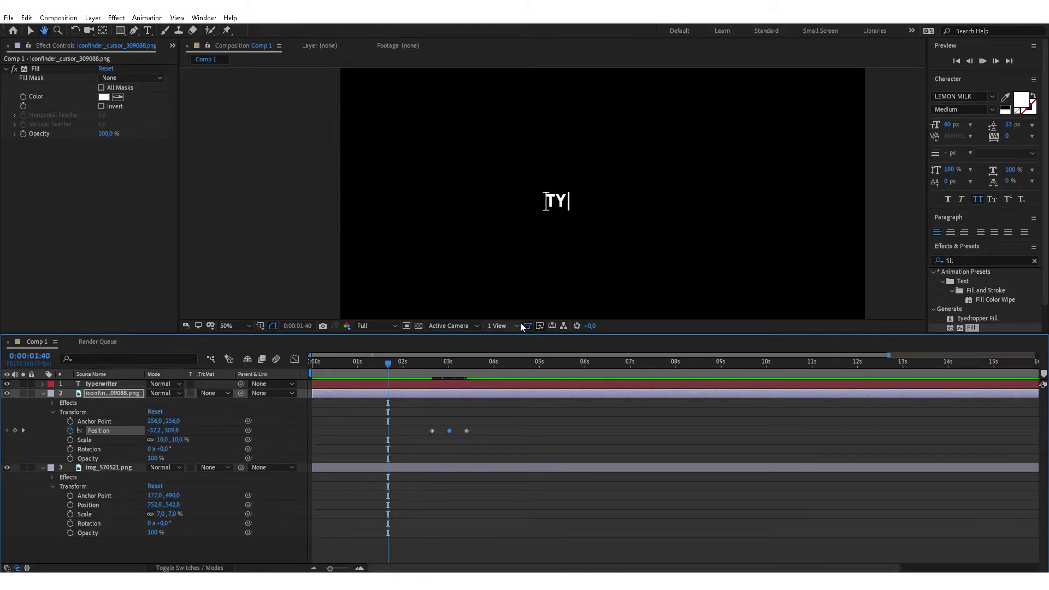
pyautogui.moveTo(481, 364); pyautogui.dragTo(446, 365)
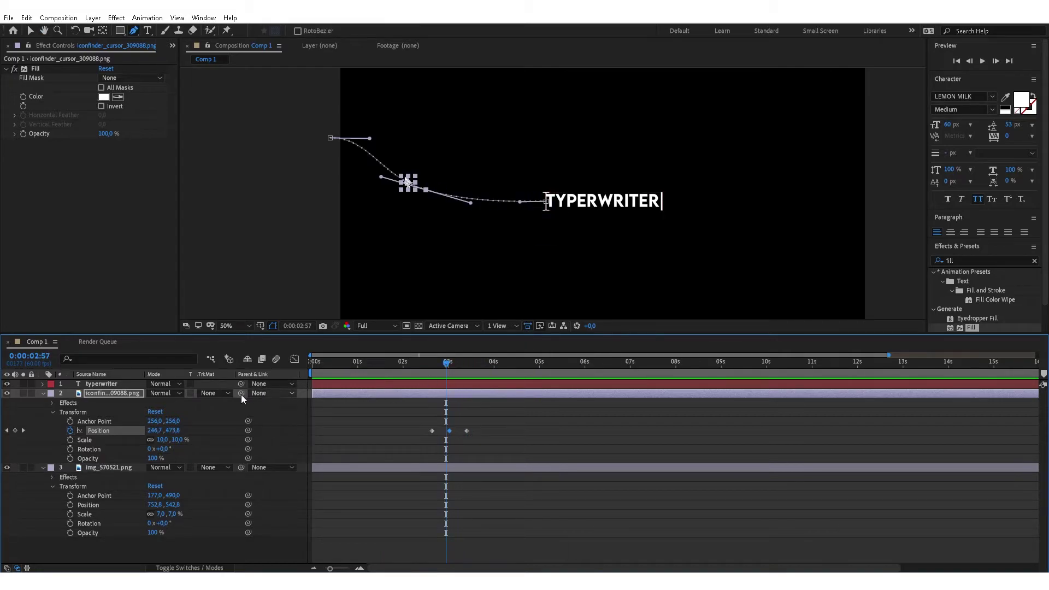
# - Enable motion blur for the iconfinder_cursor_309088.png layer and the composition, and preview the pointer animation
pyautogui.press('F4')
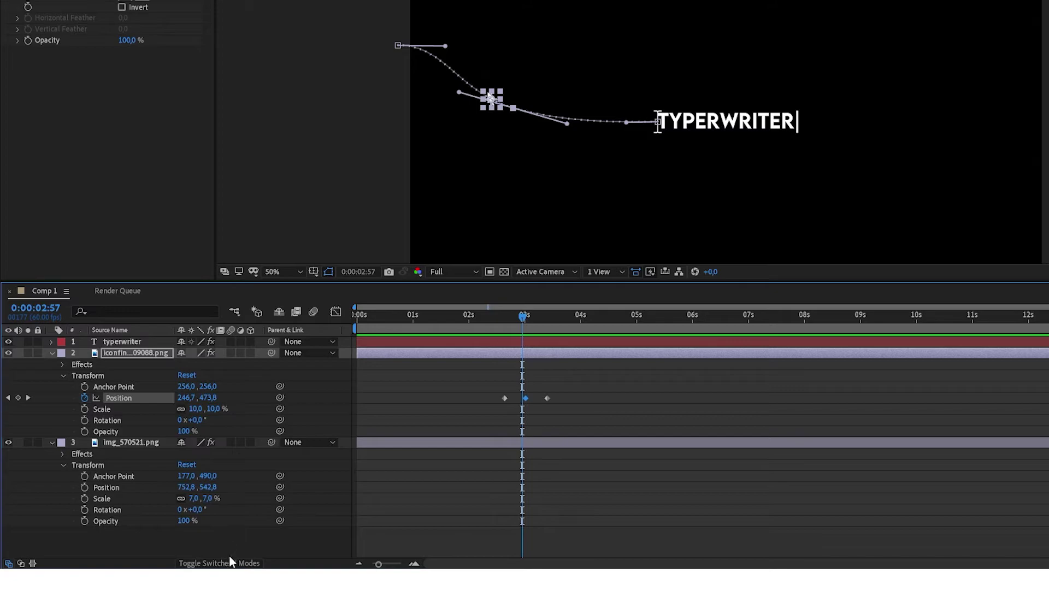
pyautogui.click(229, 561)
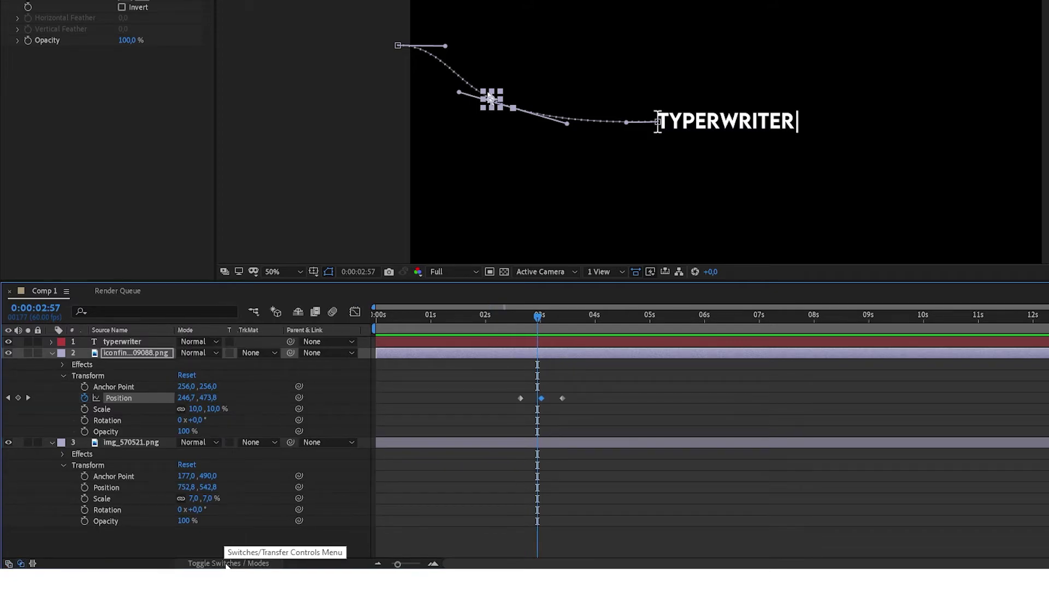
pyautogui.click(250, 566)
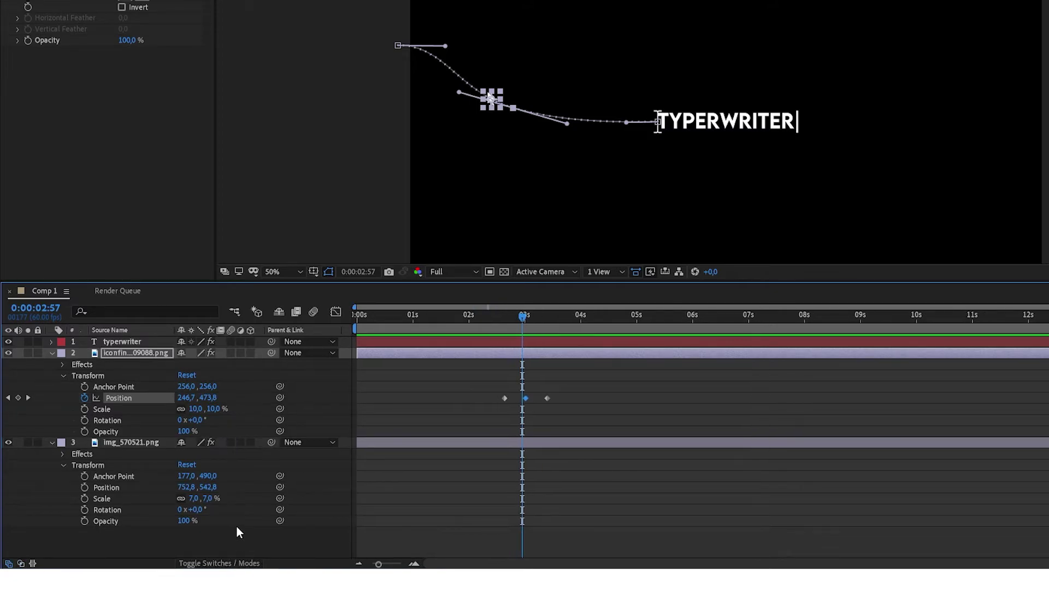
pyautogui.click(229, 354)
pyautogui.click(556, 361)
pyautogui.moveTo(519, 330); pyautogui.dragTo(476, 328)
pyautogui.press('space')
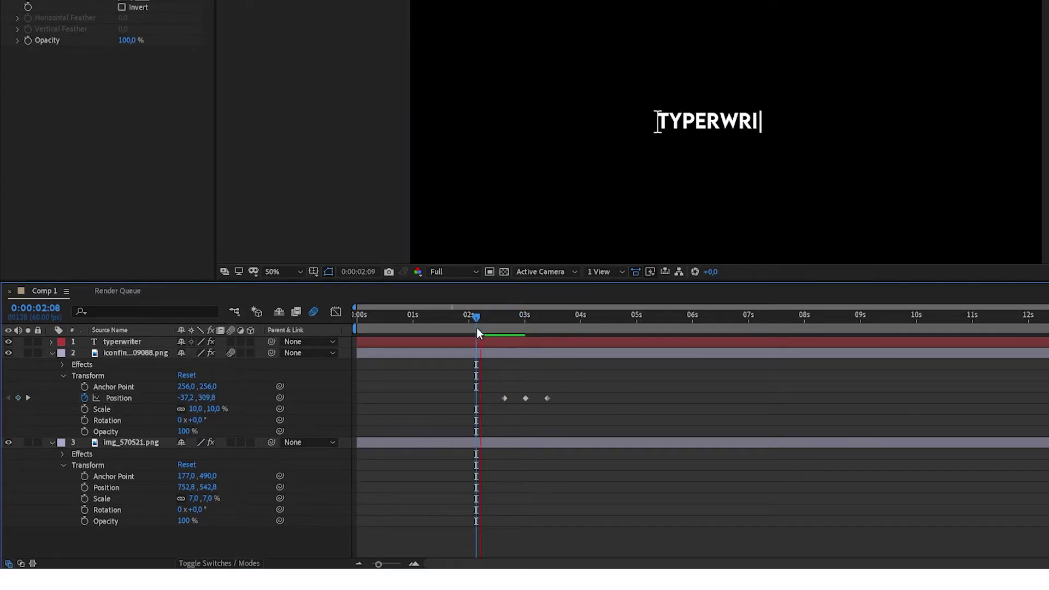
# - Trim the end of the iconfinder_cursor_309088.png layer to its last Position keyframe at 0:00:03:24
pyautogui.moveTo(541, 323); pyautogui.dragTo(547, 324)
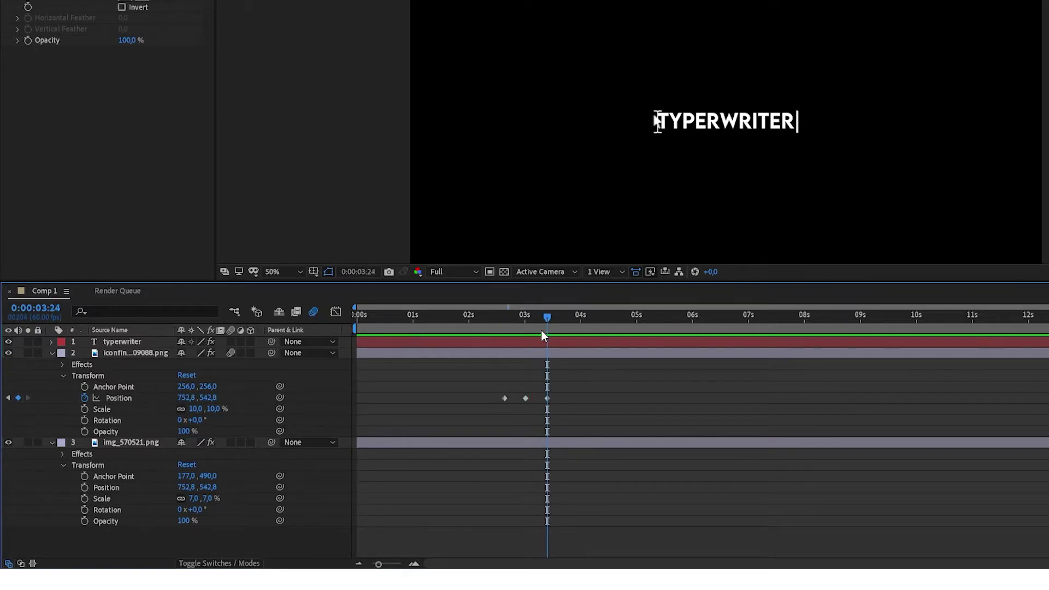
pyautogui.click(573, 355)
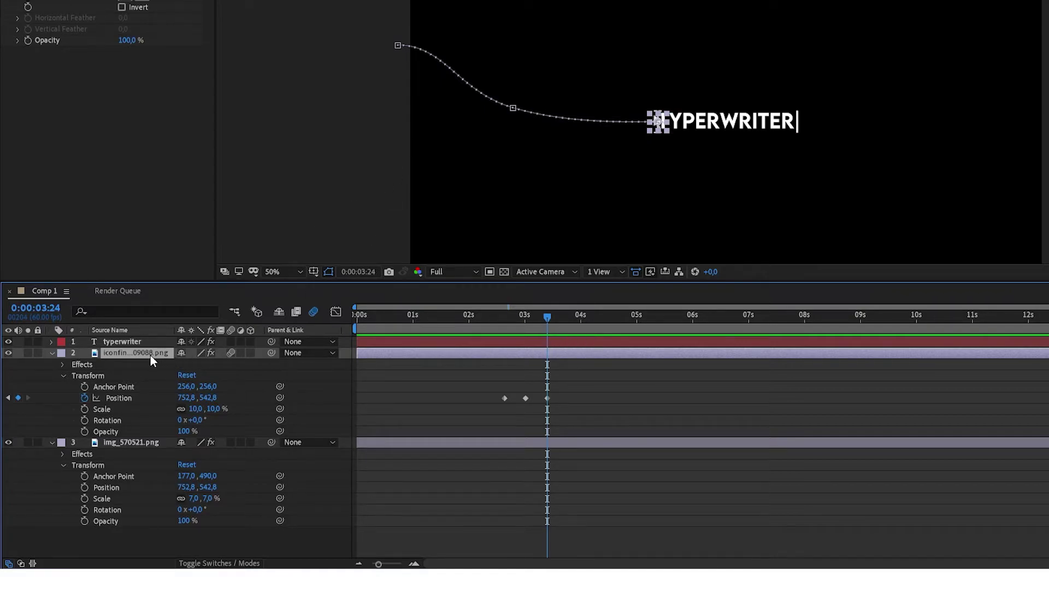
pyautogui.hotkey('alt', ']')
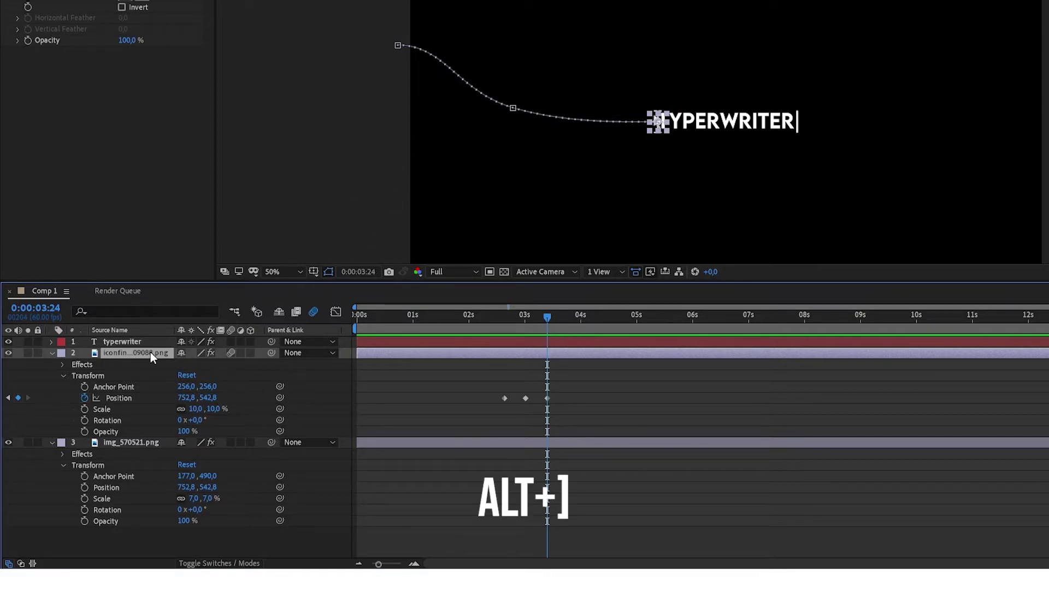
pyautogui.hotkey('alt', ']')
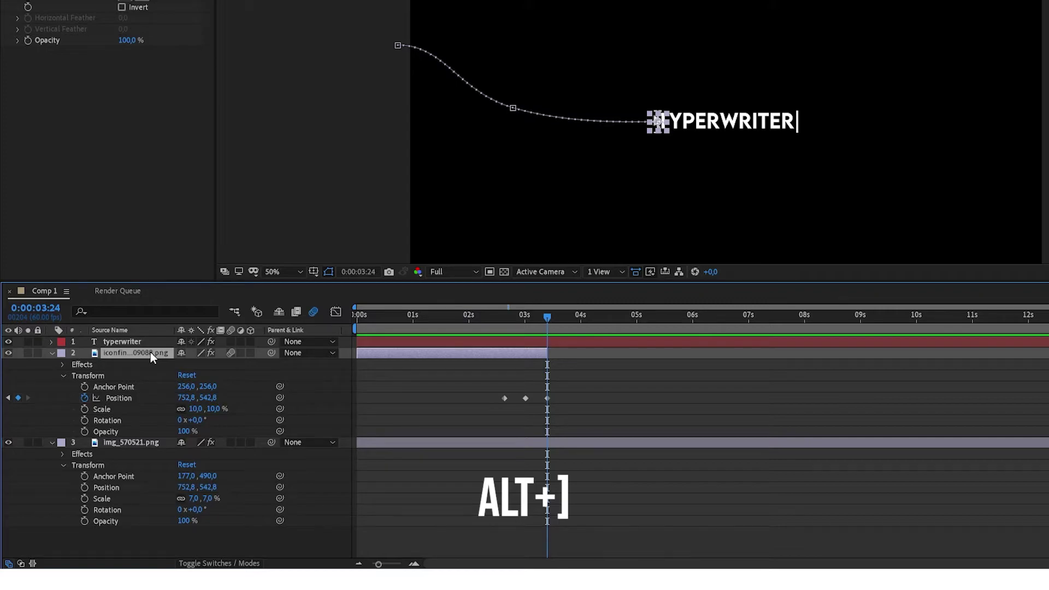
# - Trim the start of the img_570521.png layer to 0:00:03:24
pyautogui.click(131, 445)
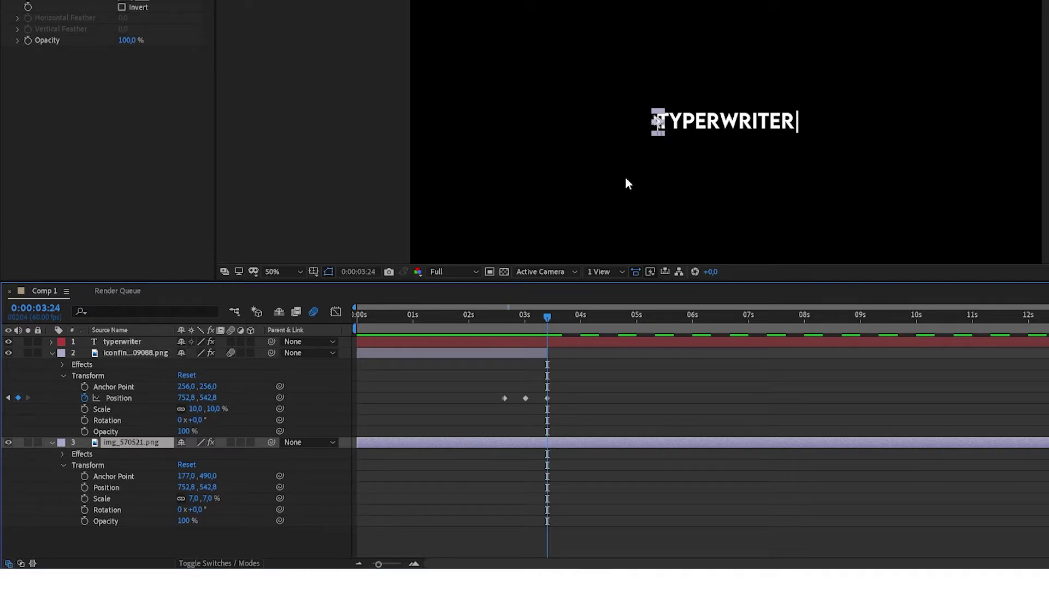
pyautogui.hotkey('alt', '[')
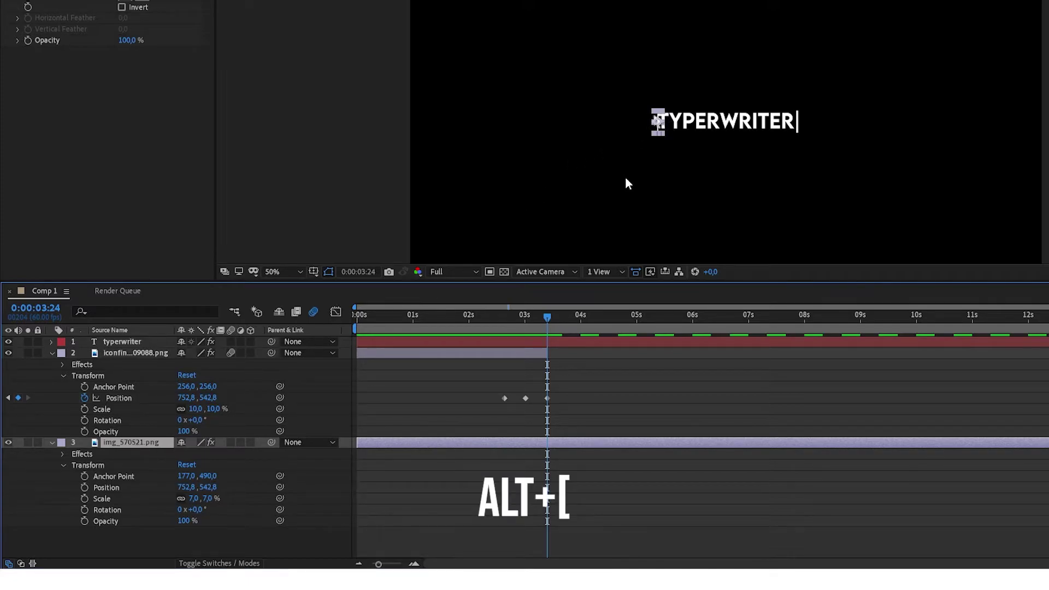
pyautogui.hotkey('alt', '[')
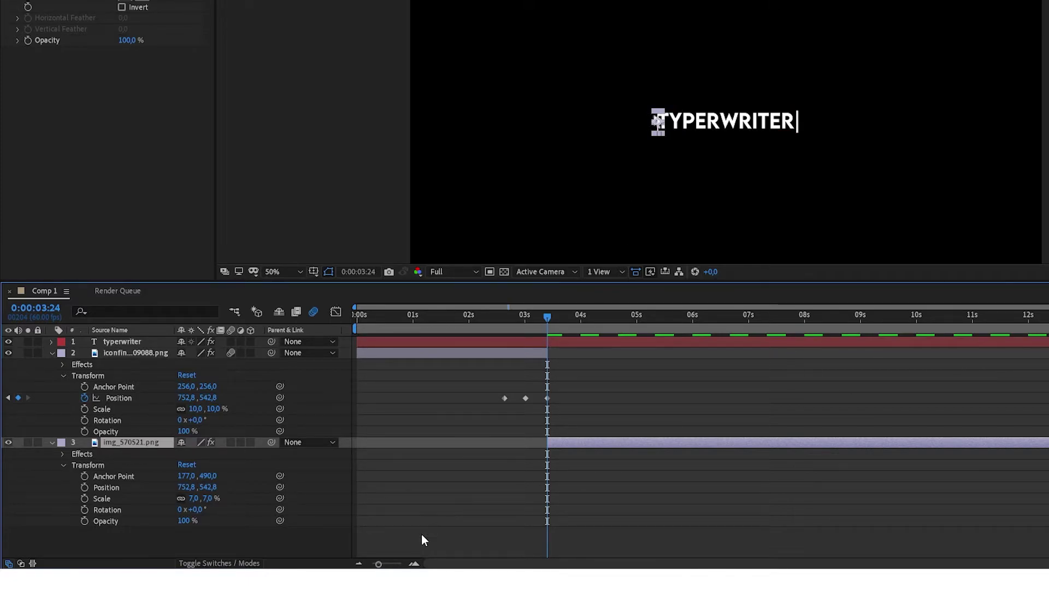
# - Pull the pointer layer's end back to meet the start of img_570521.png at 0:00:03:24, and check the frames around the switch
pyautogui.moveTo(381, 566); pyautogui.dragTo(407, 565)
pyautogui.moveTo(836, 354); pyautogui.dragTo(812, 352)
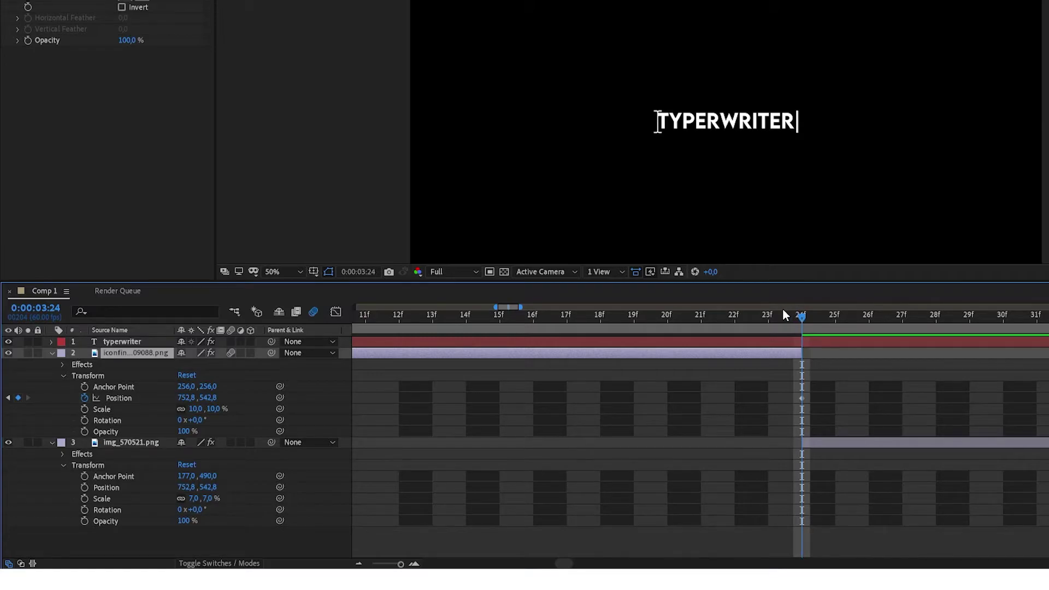
pyautogui.moveTo(789, 316)
pyautogui.mouseDown()
pyautogui.moveTo(776, 319)
pyautogui.moveTo(798, 322)
pyautogui.mouseUp()
pyautogui.click(777, 319)
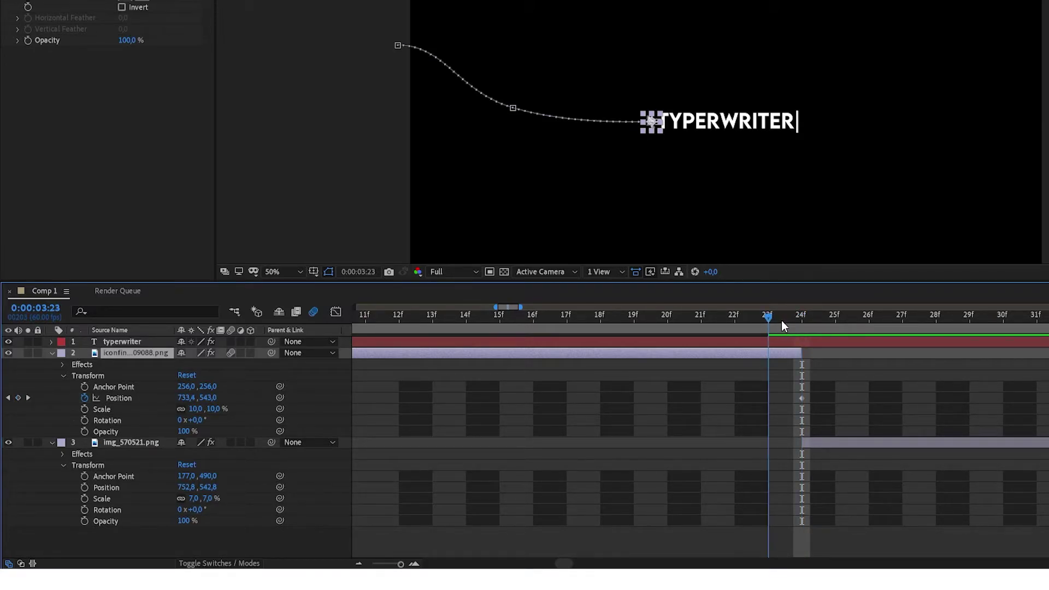
pyautogui.click(798, 327)
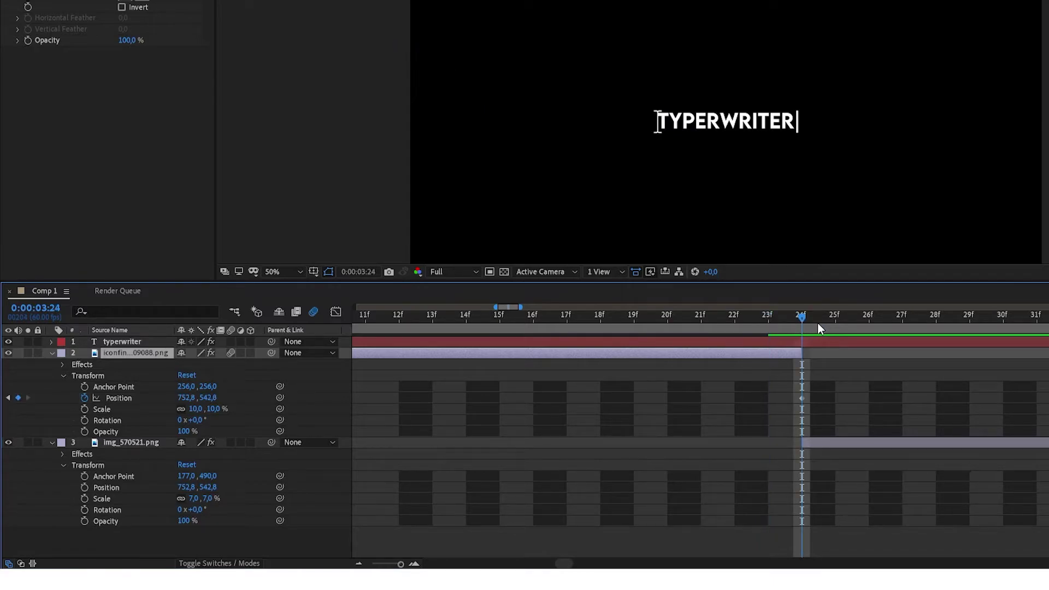
pyautogui.moveTo(400, 564); pyautogui.dragTo(389, 564)
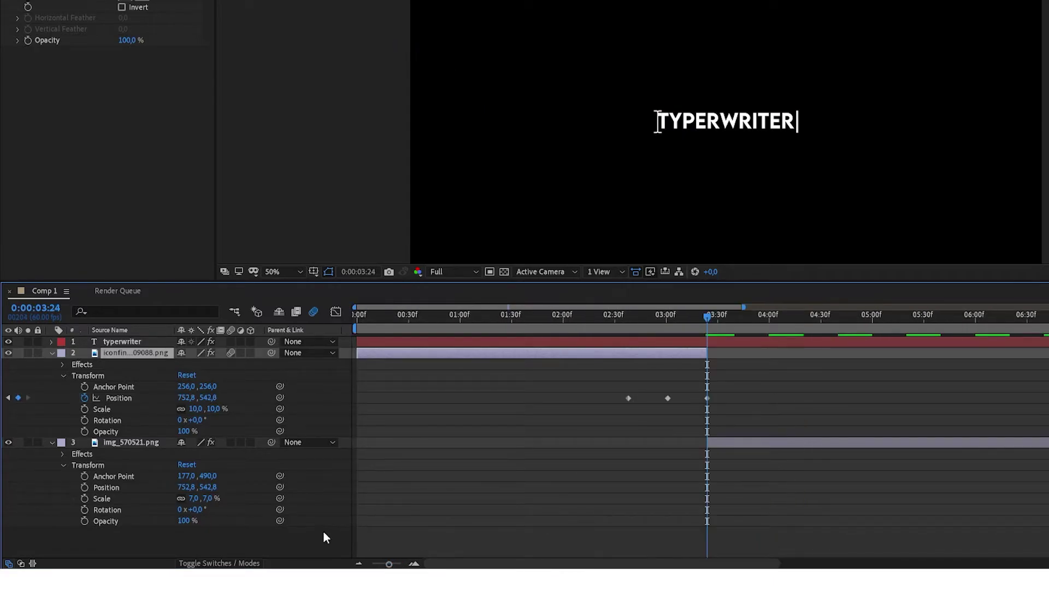
# - Animate the Position of img_570521.png from 0:00:03:24 to X 1180.8 at 0:00:04:04, and preview the movement across the text
pyautogui.click(85, 487)
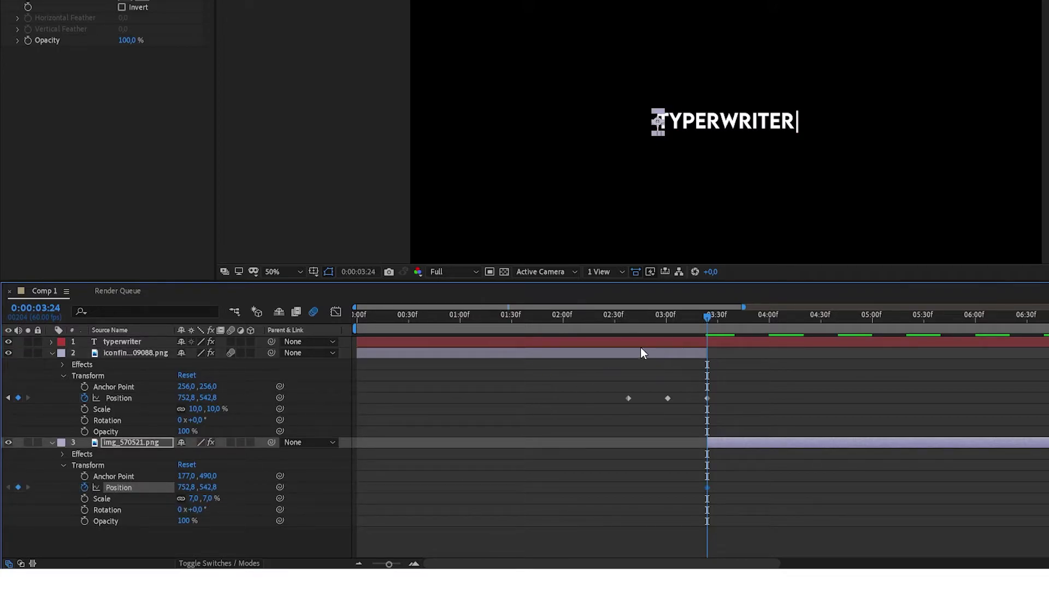
pyautogui.moveTo(713, 317); pyautogui.dragTo(777, 320)
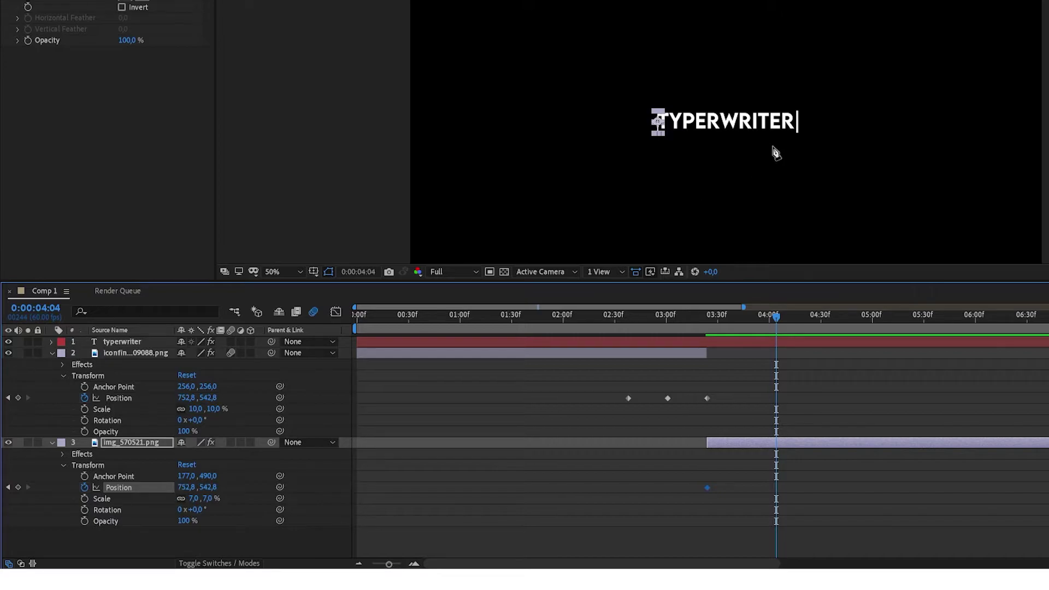
pyautogui.moveTo(186, 487); pyautogui.dragTo(482, 499)
pyautogui.moveTo(776, 318); pyautogui.dragTo(636, 331)
pyautogui.press('space')
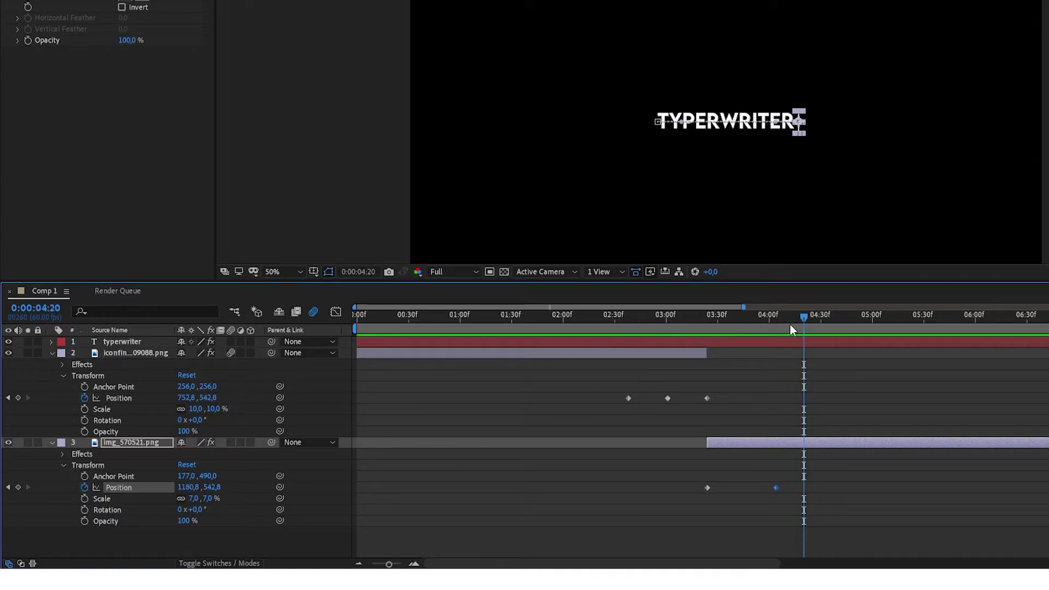
# - Replay the text cursor's movement, shift its last Position keyframe to 0:00:04:13, and preview the slower motion
pyautogui.moveTo(799, 315); pyautogui.dragTo(673, 325)
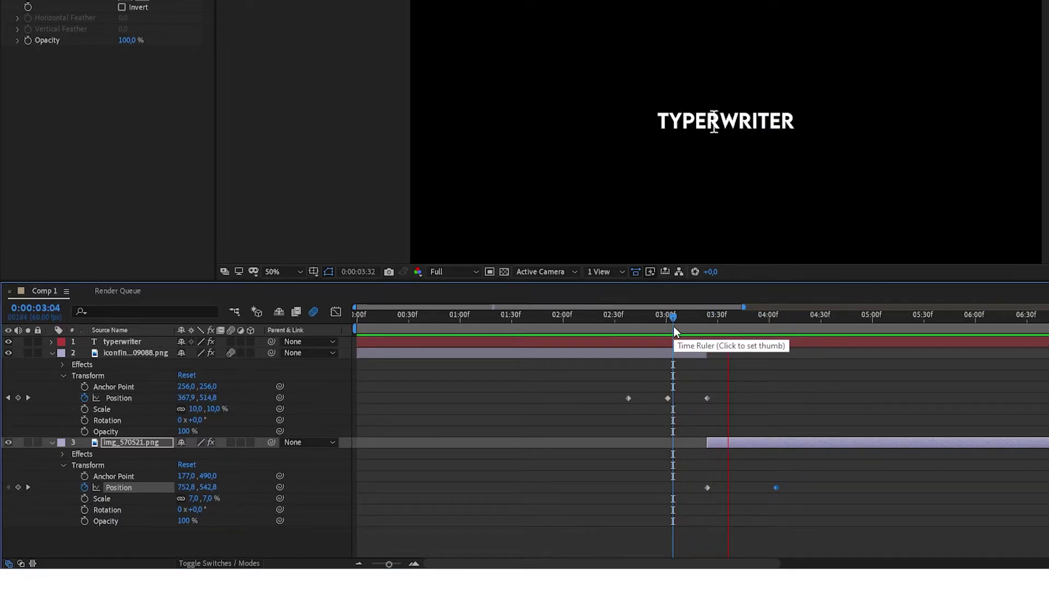
pyautogui.press('space')
pyautogui.moveTo(792, 329); pyautogui.dragTo(791, 322)
pyautogui.moveTo(776, 487); pyautogui.dragTo(788, 487)
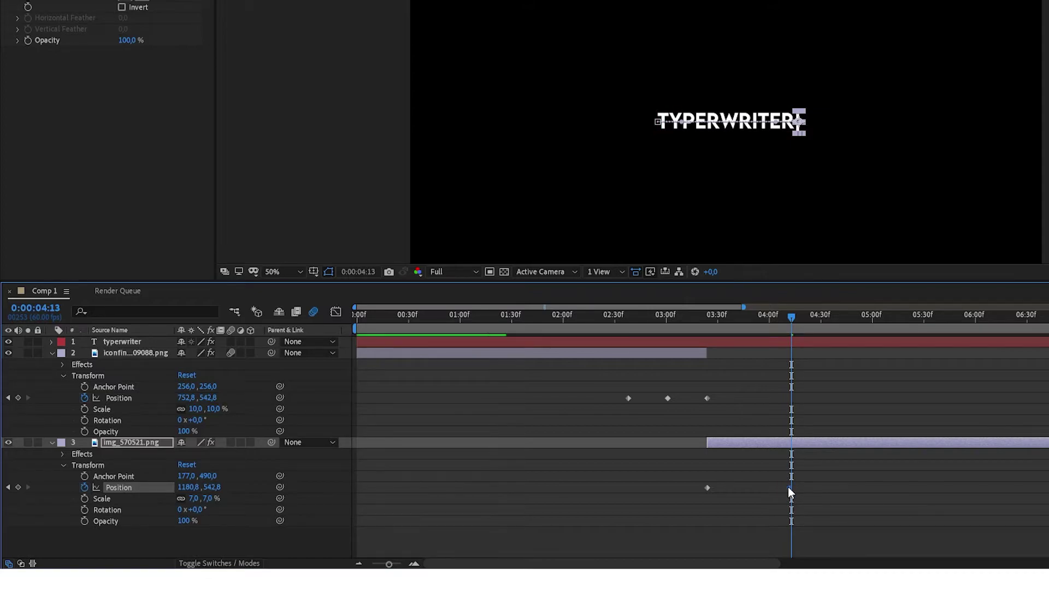
pyautogui.moveTo(768, 327); pyautogui.dragTo(658, 320)
pyautogui.press('space')
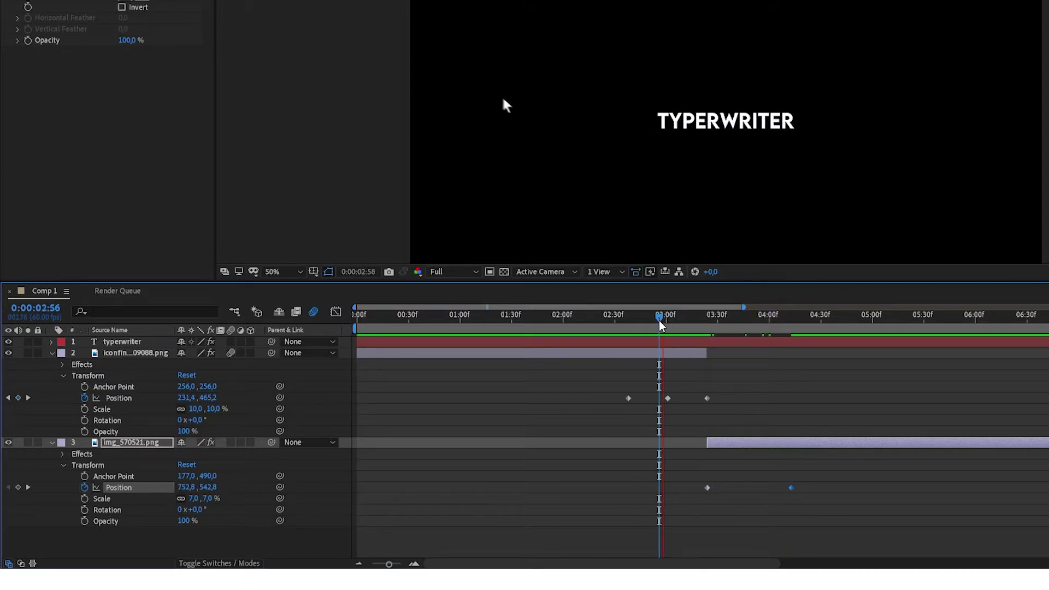
pyautogui.press('space')
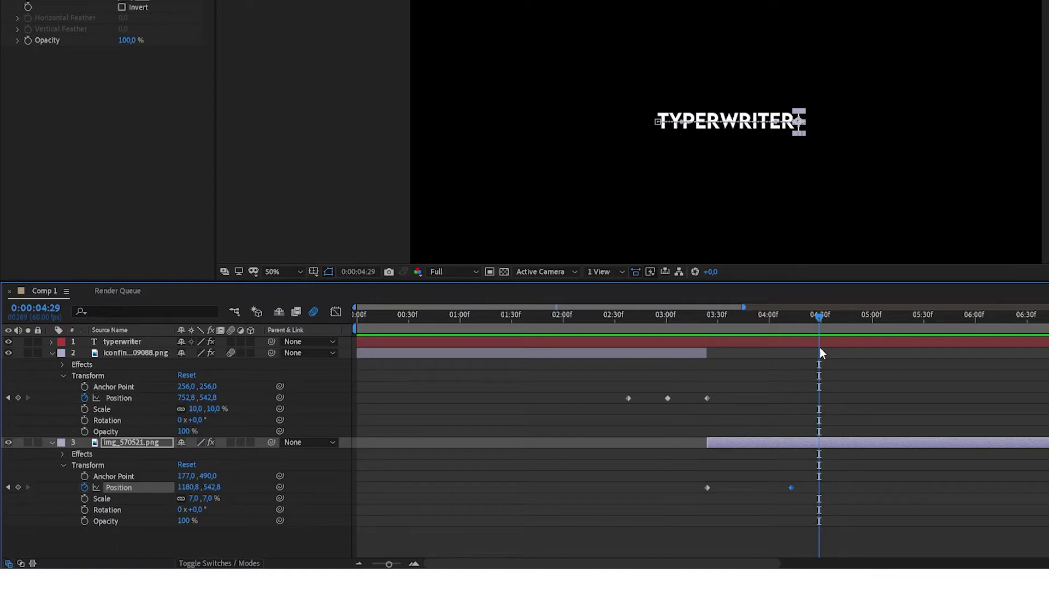
# - Trim the end of the img_570521.png layer exactly to its last Position keyframe at 0:00:04:13
pyautogui.moveTo(801, 326)
pyautogui.mouseDown()
pyautogui.moveTo(792, 316)
pyautogui.moveTo(805, 312)
pyautogui.moveTo(791, 312)
pyautogui.mouseUp()
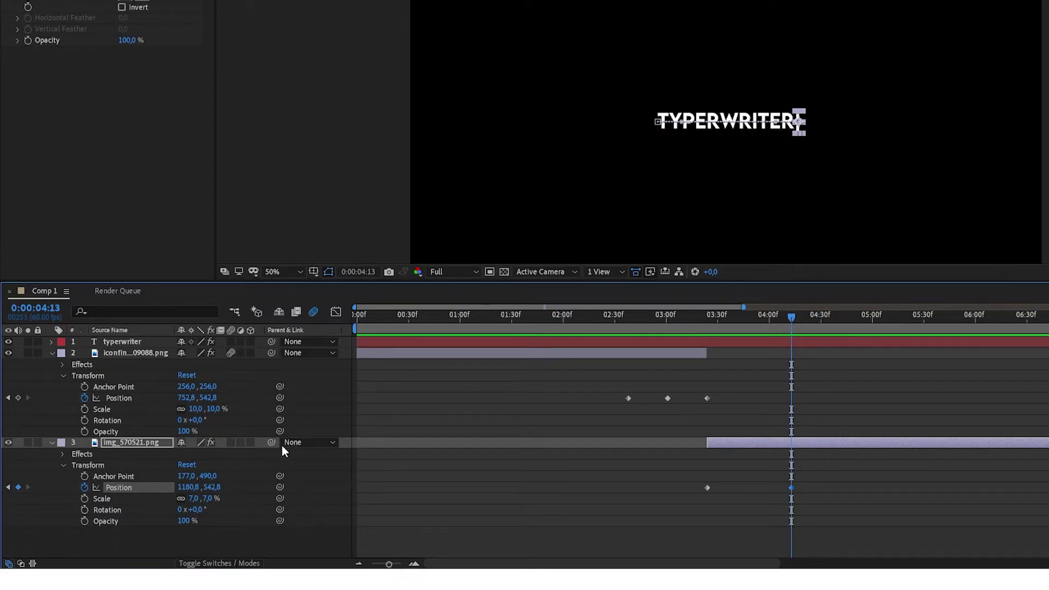
pyautogui.click(809, 443)
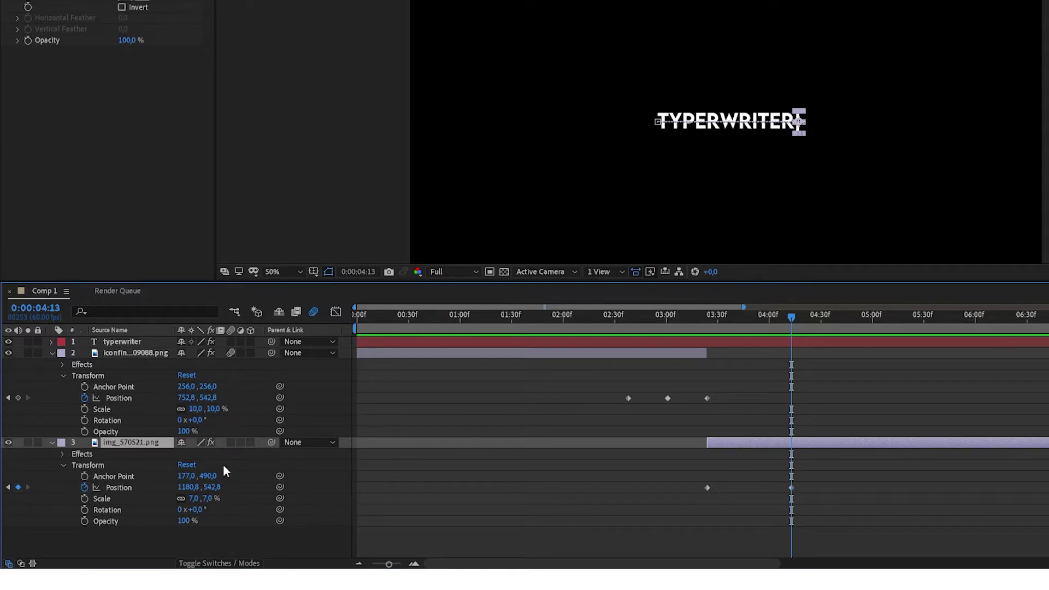
pyautogui.hotkey('alt', ']')
pyautogui.moveTo(381, 565); pyautogui.dragTo(392, 565)
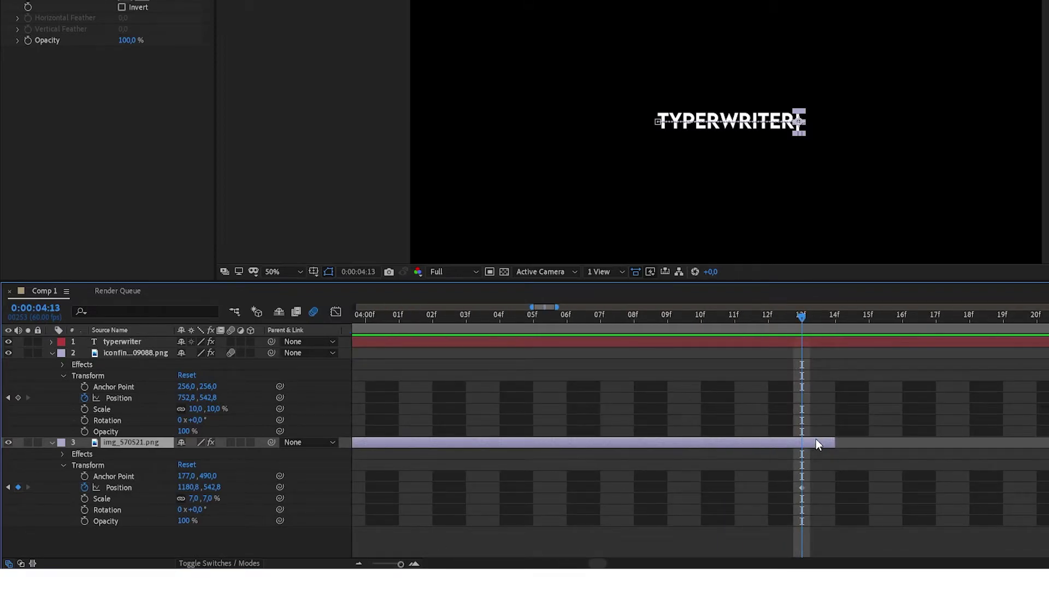
pyautogui.moveTo(823, 445); pyautogui.dragTo(810, 448)
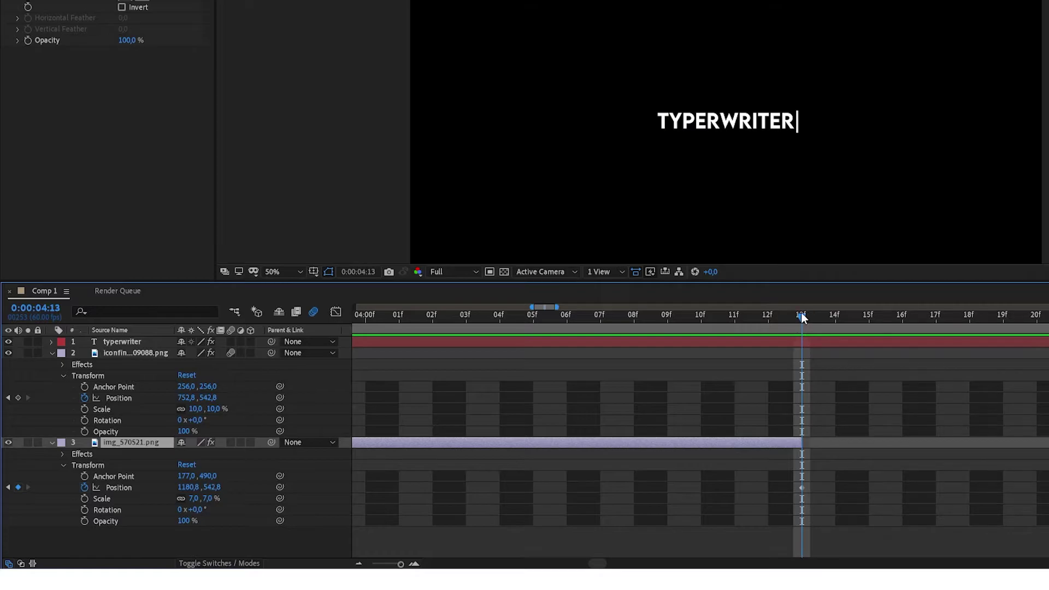
pyautogui.moveTo(400, 564); pyautogui.dragTo(389, 564)
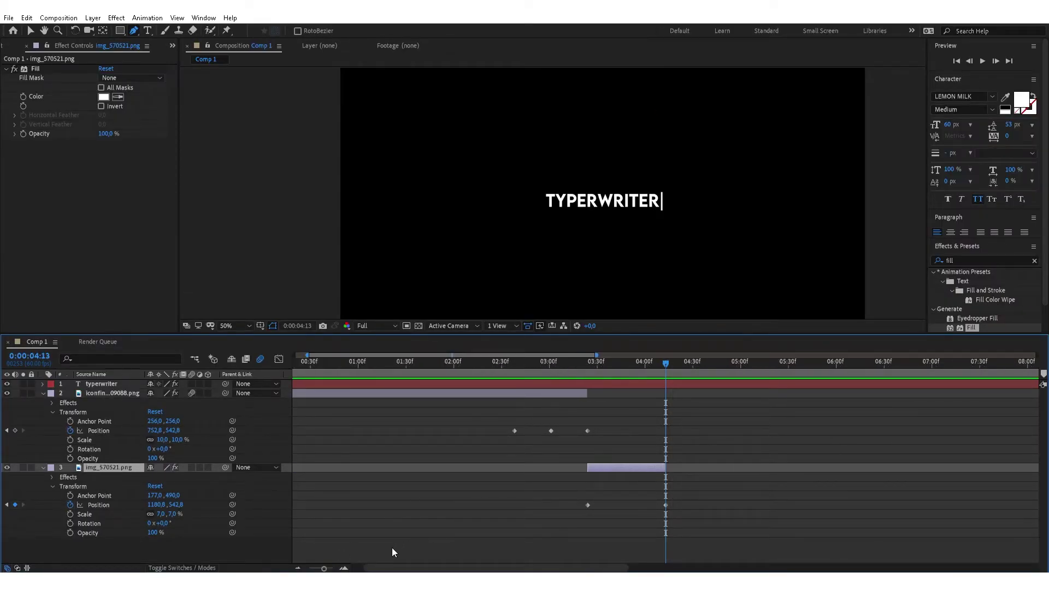
# - Duplicate the iconfinder_cursor_309088.png layer and move the copy's bar to begin near the end of img_570521.png
pyautogui.moveTo(323, 568); pyautogui.dragTo(315, 567)
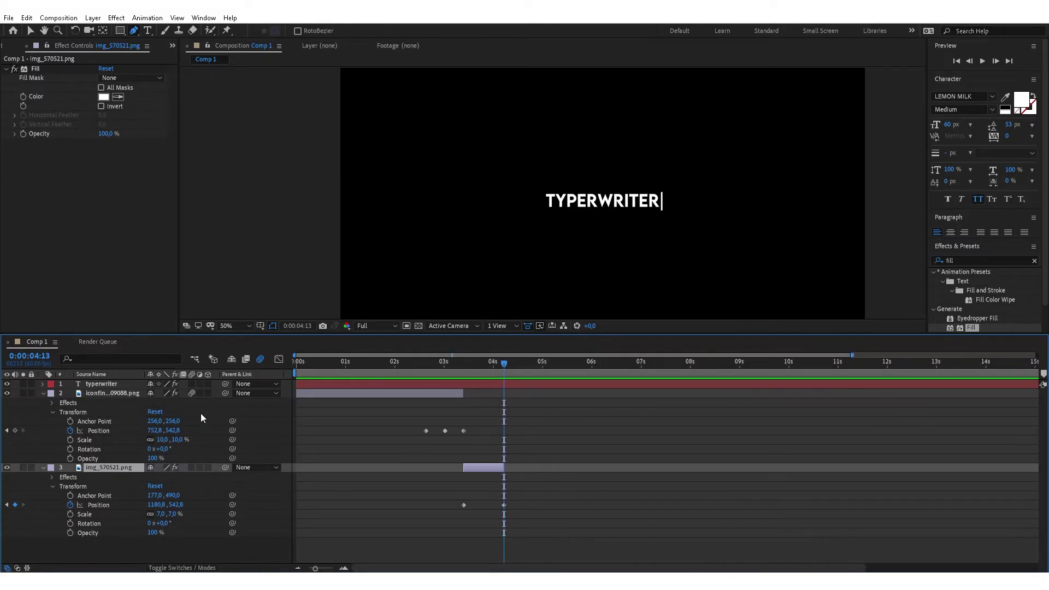
pyautogui.click(107, 395)
pyautogui.moveTo(498, 362); pyautogui.dragTo(433, 367)
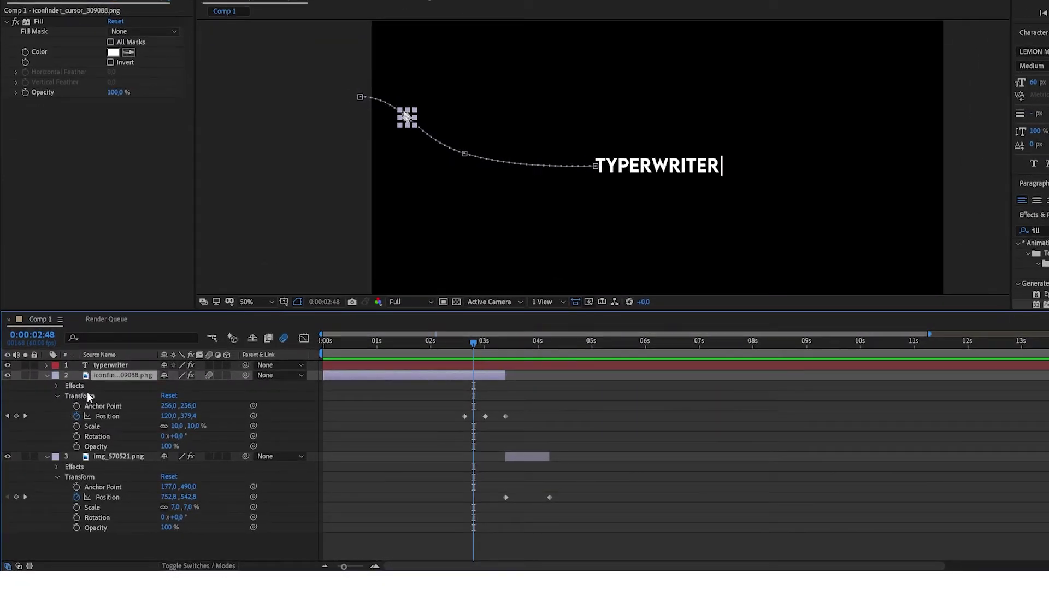
pyautogui.hotkey('ctrl', 'd')
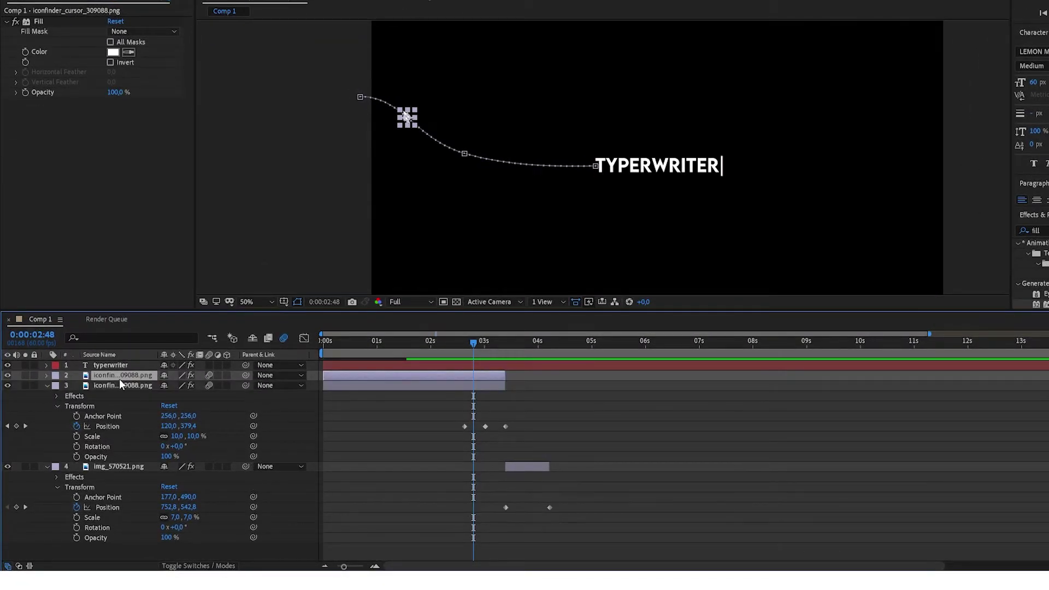
pyautogui.moveTo(437, 375); pyautogui.dragTo(664, 390)
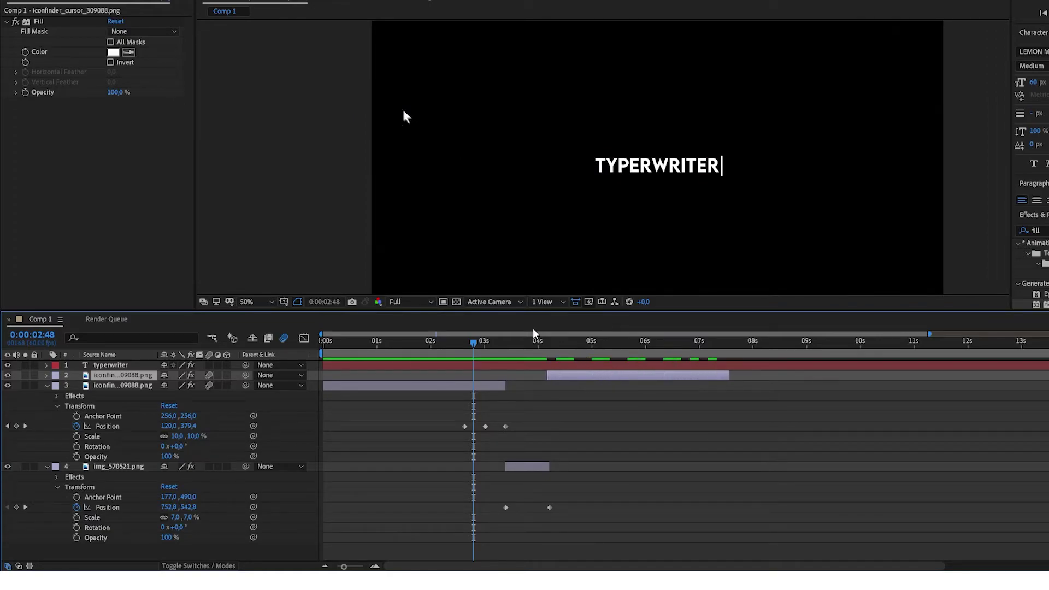
# - Align the start of the duplicated pointer layer with the end of img_570521.png at 0:00:04:13
pyautogui.moveTo(487, 344); pyautogui.dragTo(549, 355)
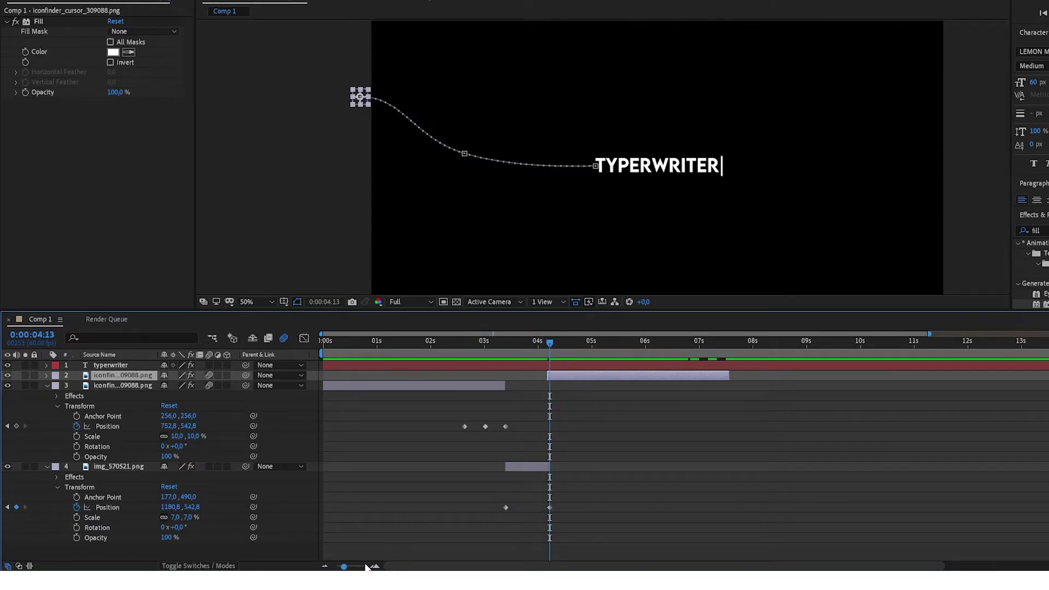
pyautogui.moveTo(343, 566); pyautogui.dragTo(365, 564)
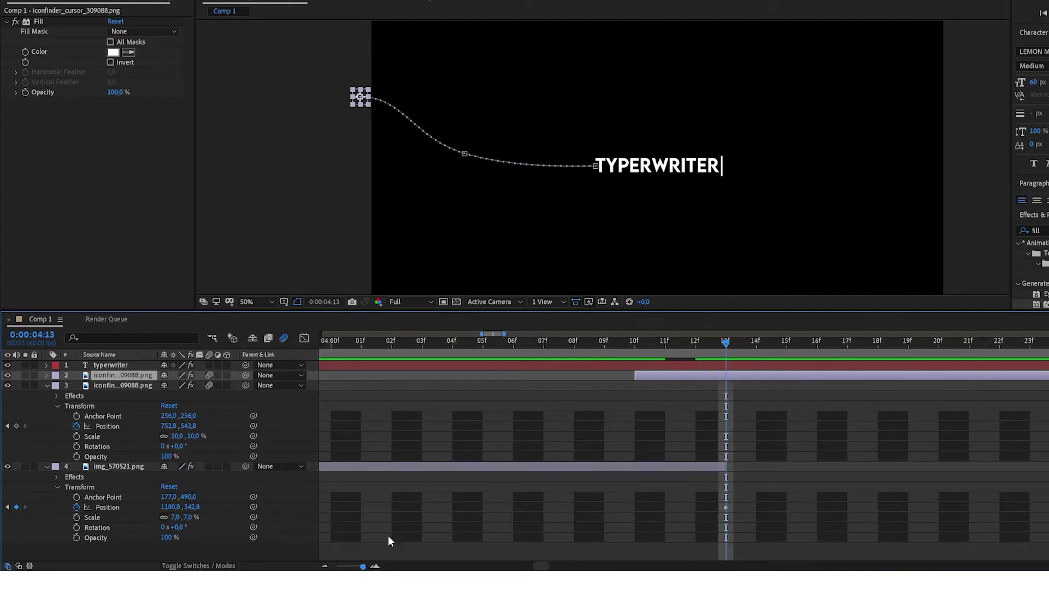
pyautogui.moveTo(666, 375); pyautogui.dragTo(728, 377)
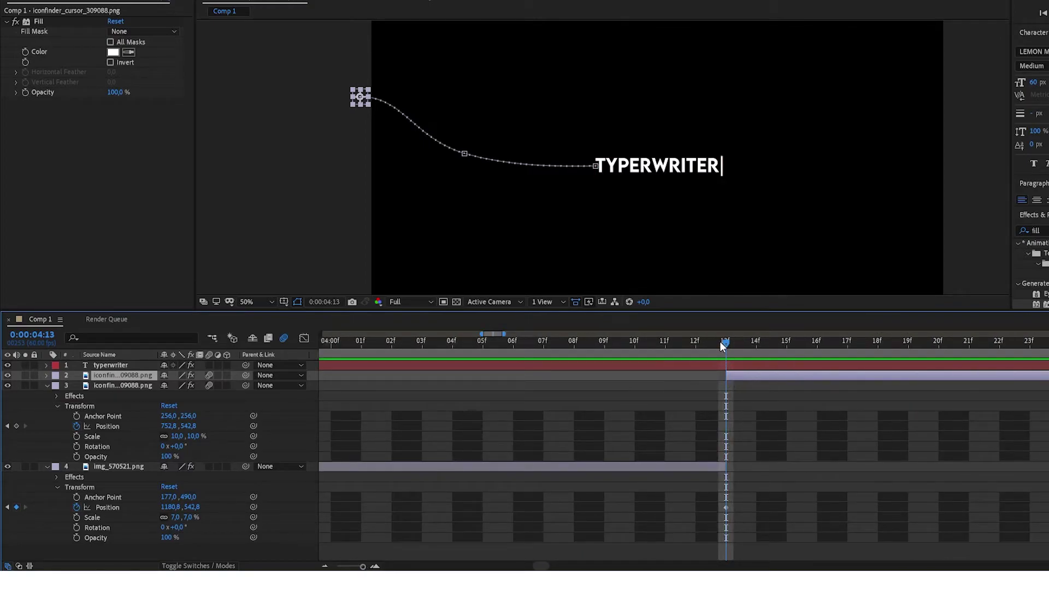
pyautogui.moveTo(362, 566); pyautogui.dragTo(351, 568)
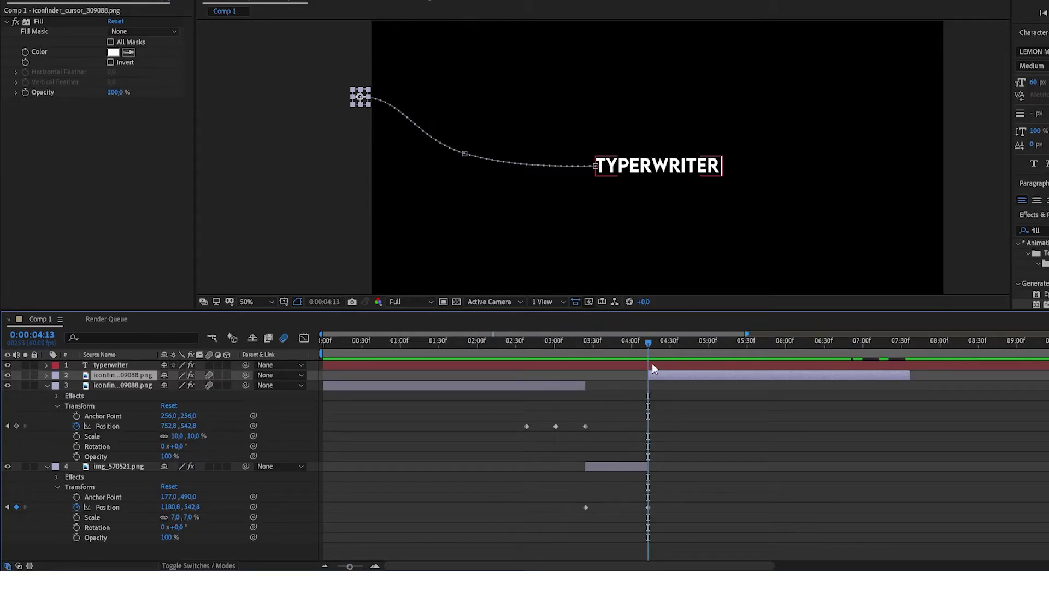
# - Go to 0:00:04:14, collapse the original pointer and img_570521.png layers, and reveal the duplicated pointer layer's Transform properties
pyautogui.press('pagedown')
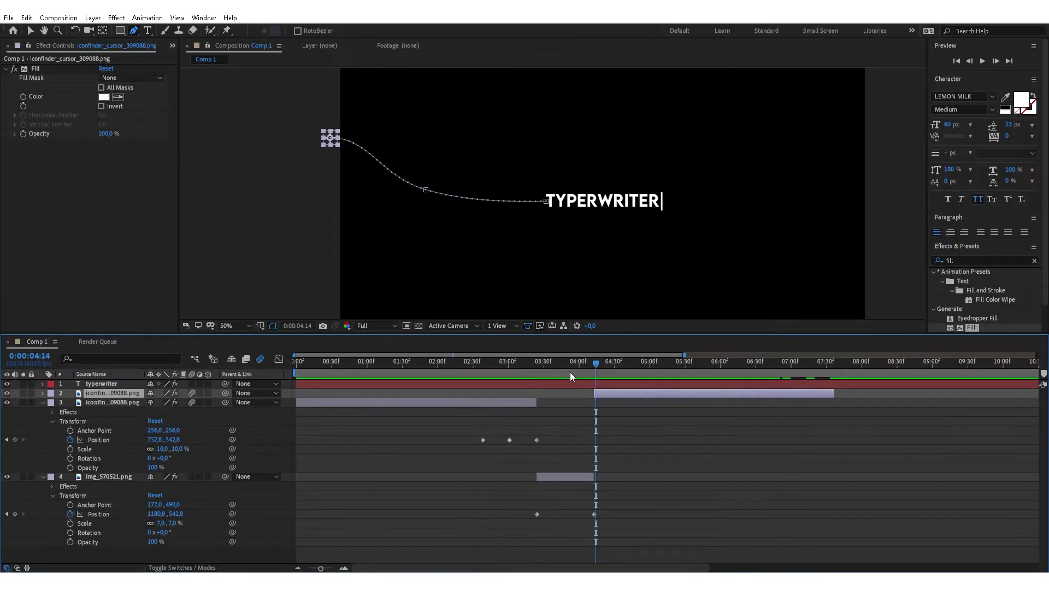
pyautogui.click(44, 403)
pyautogui.click(44, 411)
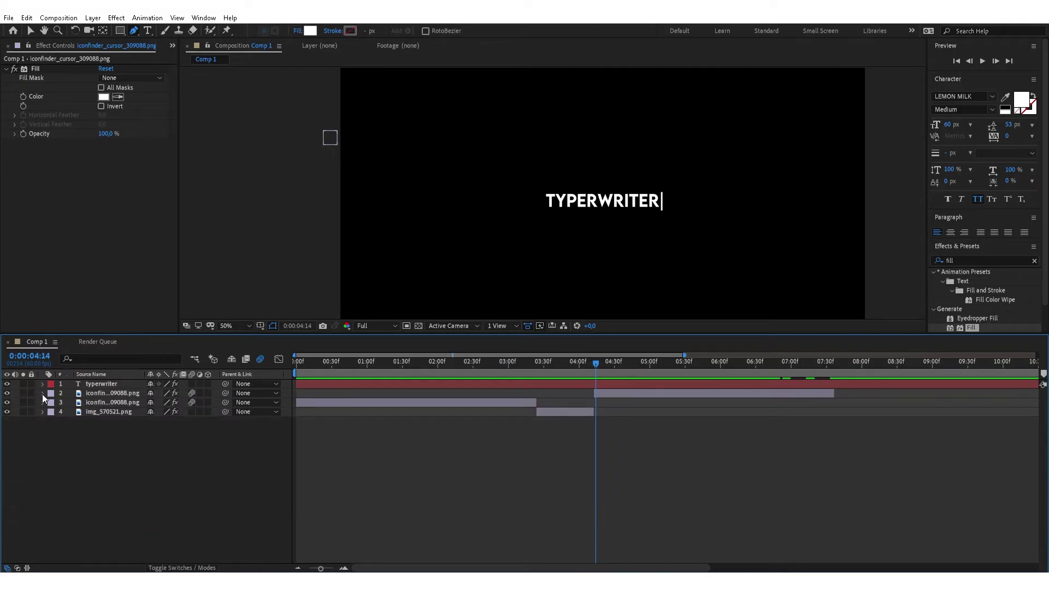
pyautogui.click(43, 393)
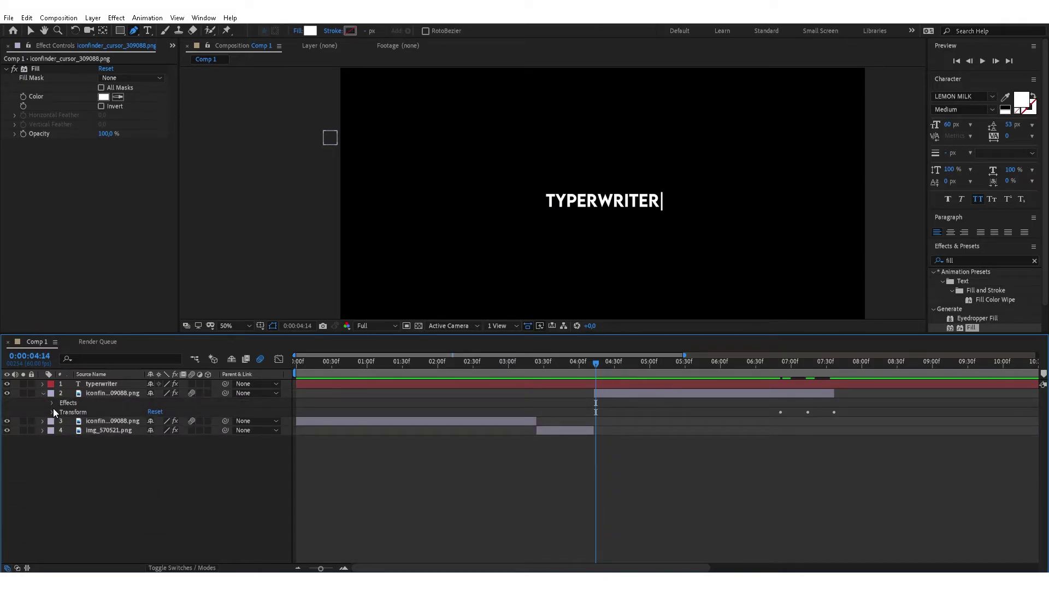
pyautogui.click(52, 412)
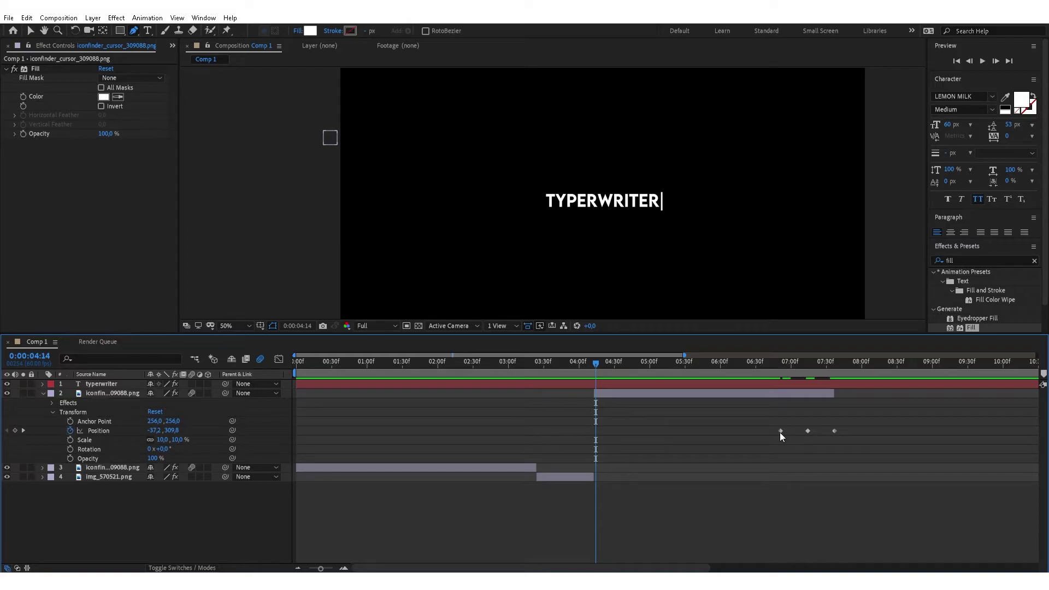
# - Delete the duplicated pointer layer's copied Position keyframes and place the pointer beside the end of the TYPERWRITER text at about 1193, 542
pyautogui.moveTo(849, 443); pyautogui.dragTo(778, 428)
pyautogui.press('Delete')
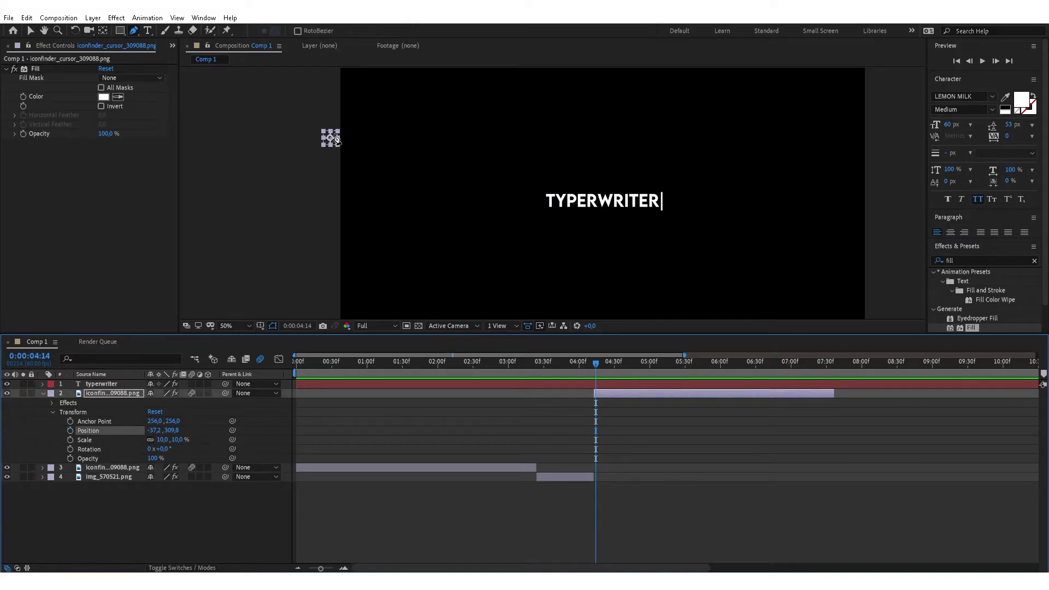
pyautogui.press('v')
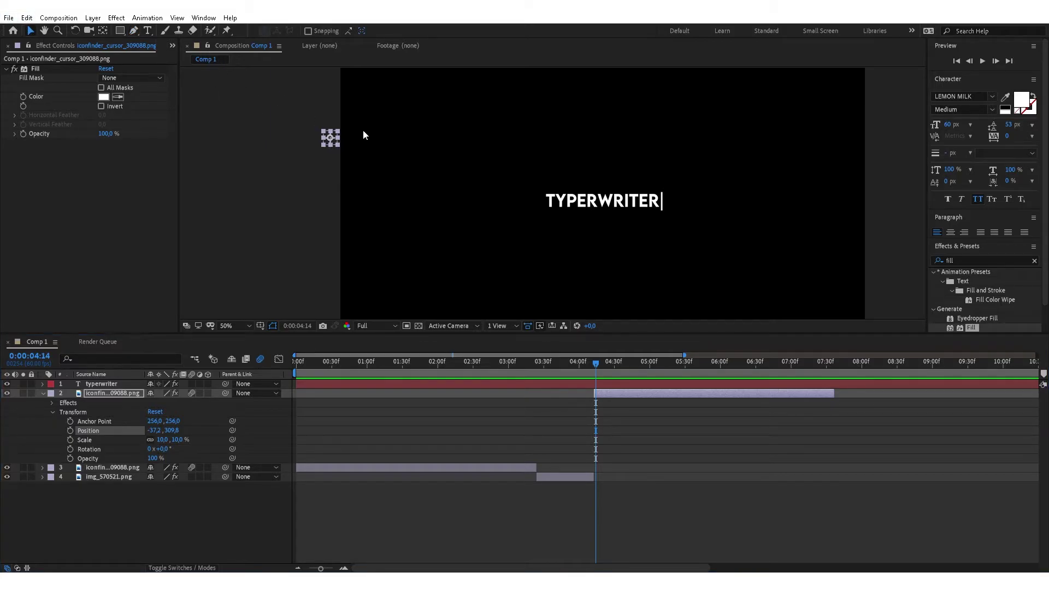
pyautogui.moveTo(331, 141); pyautogui.dragTo(691, 213)
pyautogui.scroll(4, 665, 206)
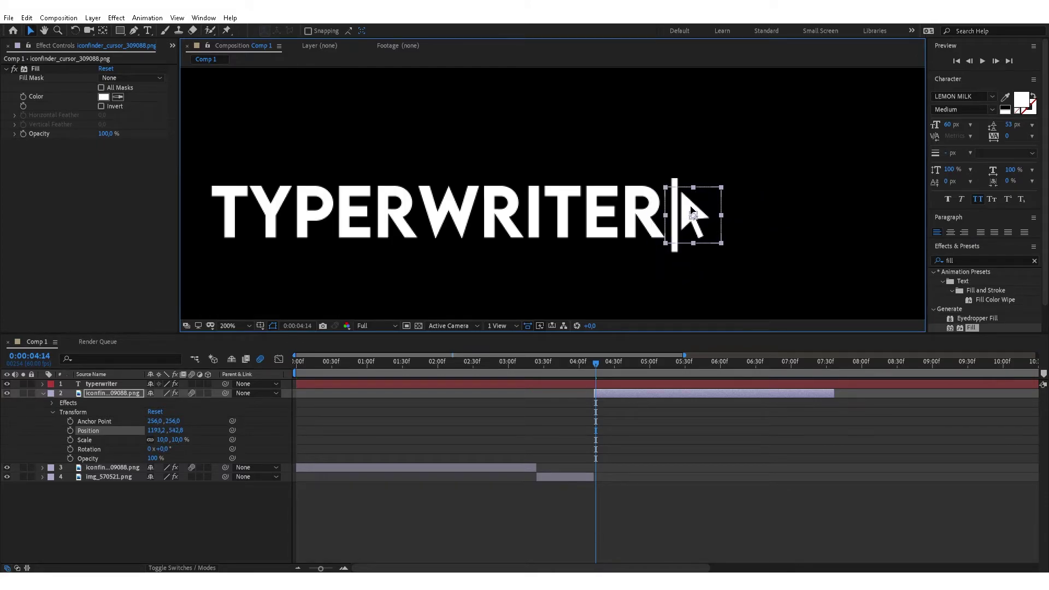
# - Go to 0:00:04:13 and start Position keyframing on the duplicated pointer layer
pyautogui.click(596, 362)
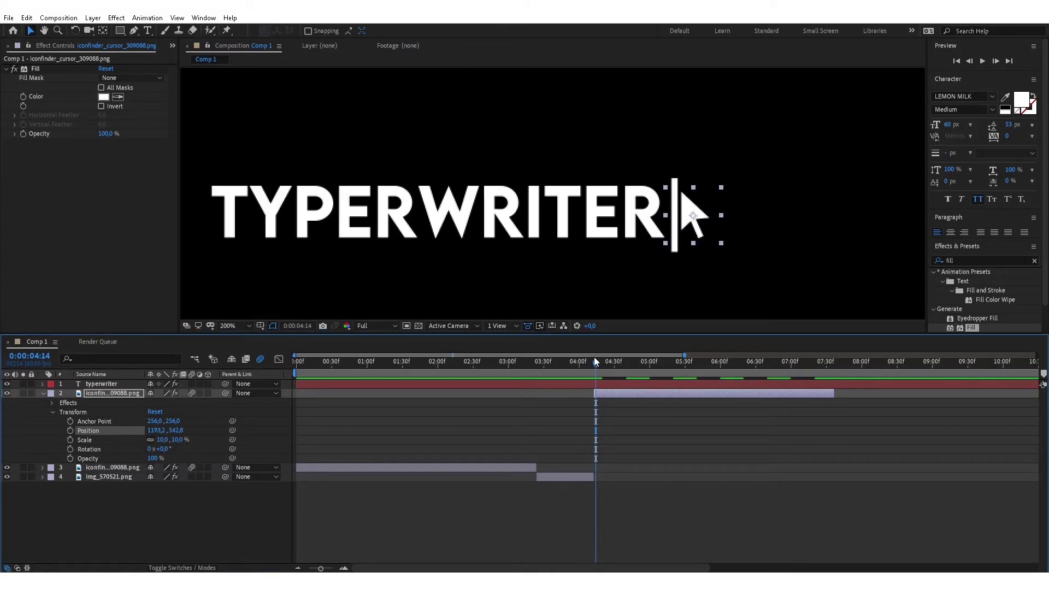
pyautogui.moveTo(597, 367); pyautogui.dragTo(594, 363)
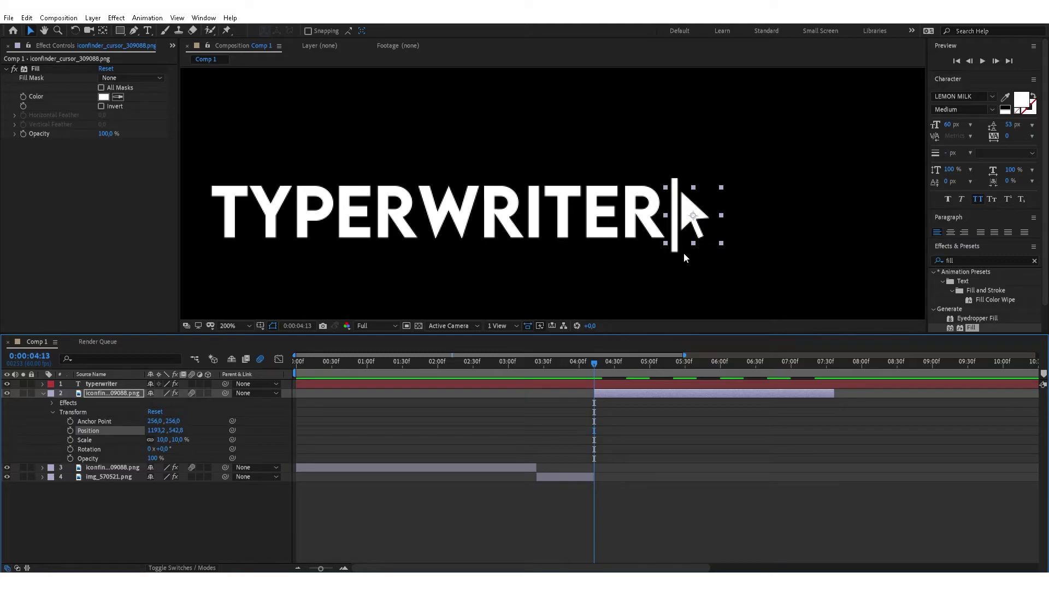
pyautogui.click(70, 431)
# - Advance 16 frames to 0:00:04:29 and move the pointer past the frame's lower right edge to about 1959, 804
pyautogui.press(',')
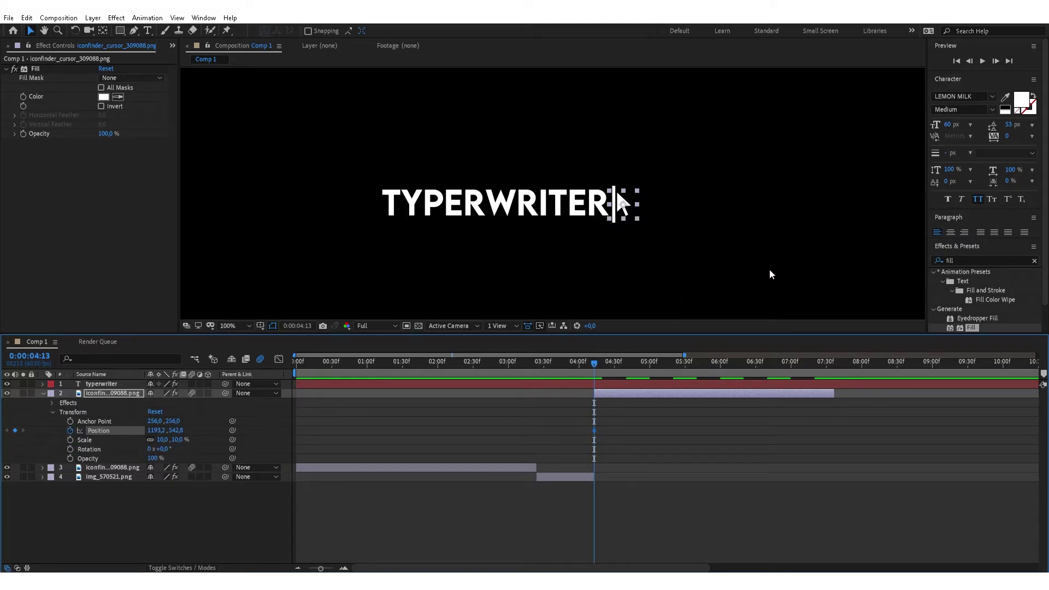
pyautogui.press(',')
pyautogui.press('pagedown')
pyautogui.press('pagedown')
pyautogui.press('pagedown')
pyautogui.press('pagedown')
pyautogui.press('pagedown')
pyautogui.press('pagedown')
pyautogui.press('pagedown')
pyautogui.press('pagedown')
pyautogui.press('pagedown')
pyautogui.press('pagedown')
pyautogui.press('pagedown')
pyautogui.press('pagedown')
pyautogui.press('pagedown')
pyautogui.press('pagedown')
pyautogui.press('pagedown')
pyautogui.press('pagedown')
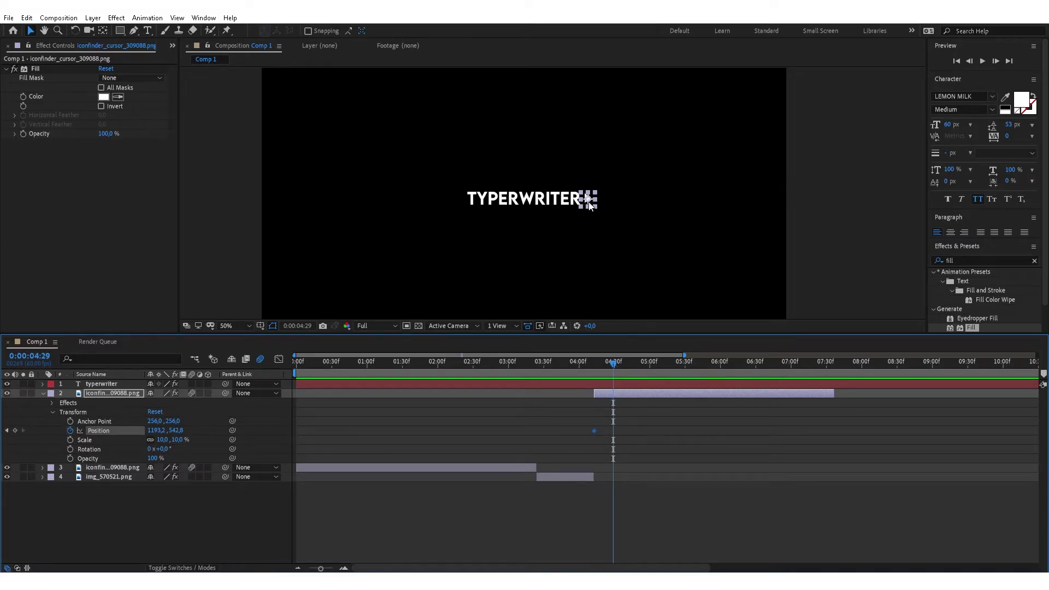
pyautogui.moveTo(590, 202); pyautogui.dragTo(798, 272)
# - Preview the pointer's exit and slow it by moving its end Position keyframe to 0:00:04:51
pyautogui.click(601, 365)
pyautogui.moveTo(600, 365); pyautogui.dragTo(592, 371)
pyautogui.press('space')
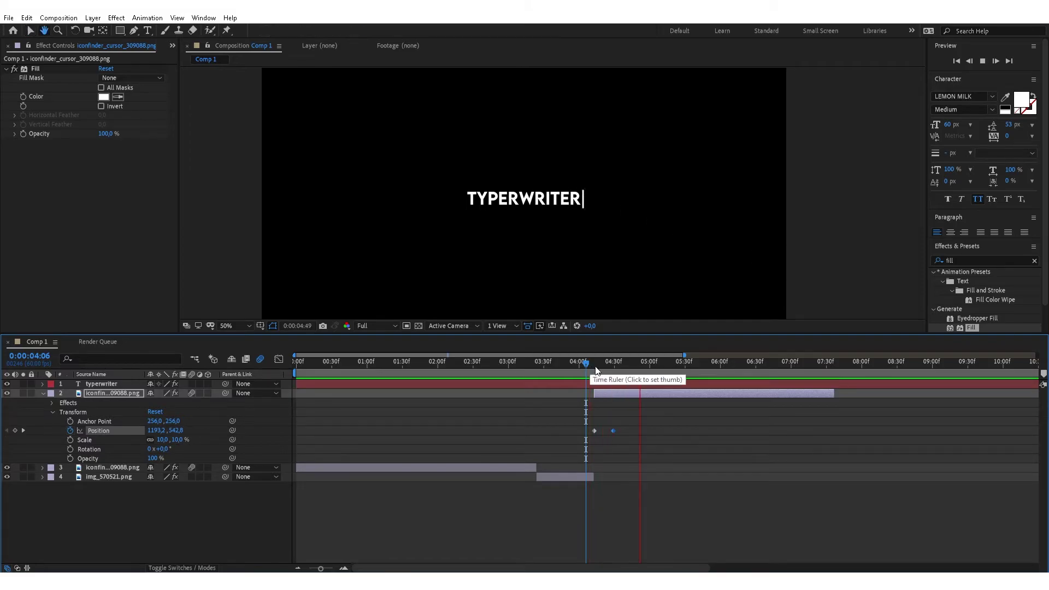
pyautogui.press('space')
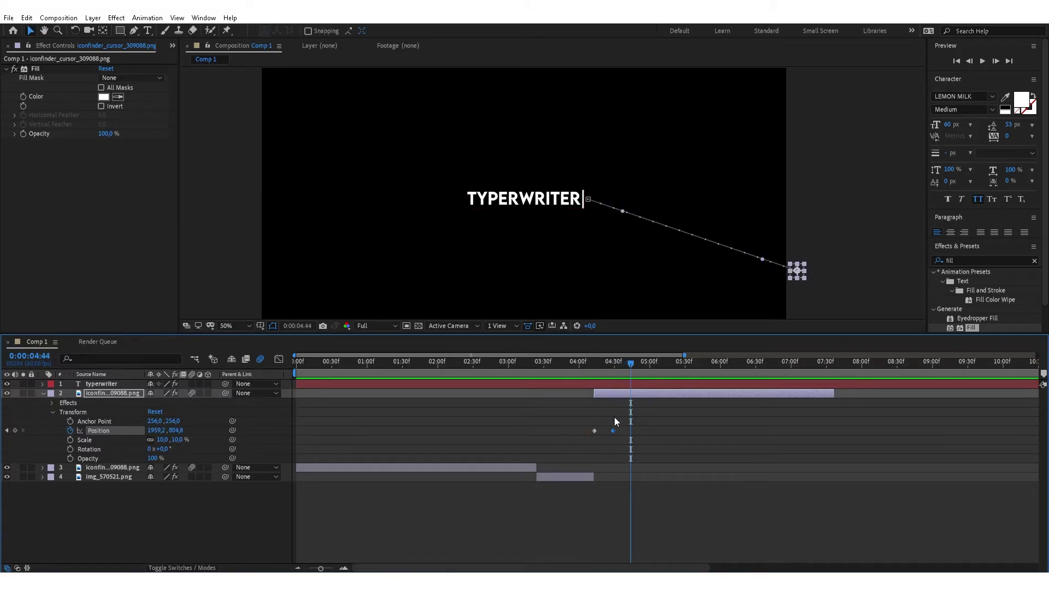
pyautogui.moveTo(620, 431); pyautogui.dragTo(642, 432)
pyautogui.click(585, 364)
pyautogui.click(636, 365)
pyautogui.moveTo(637, 365); pyautogui.dragTo(639, 365)
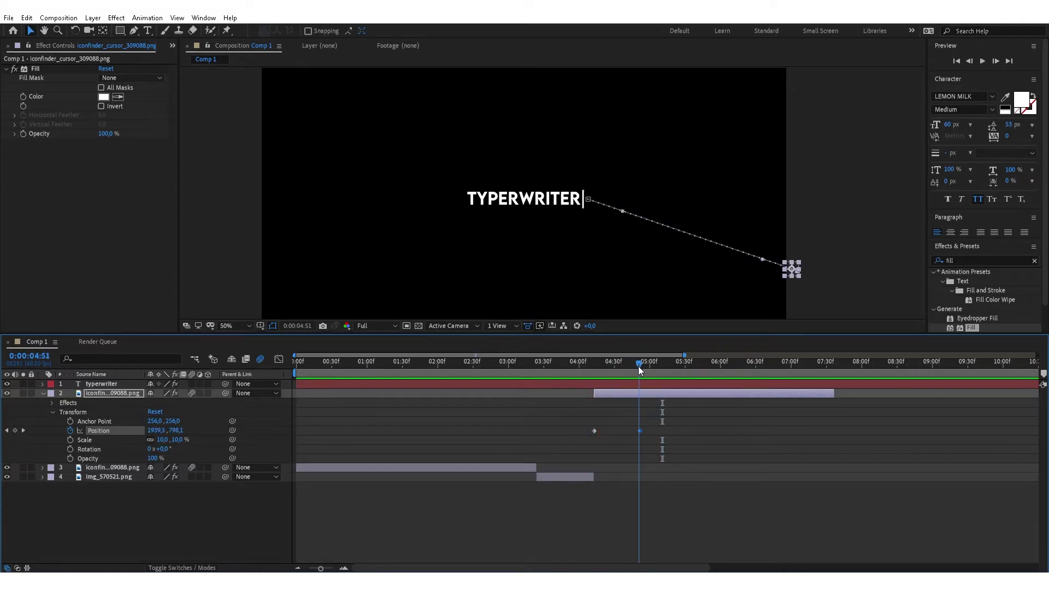
pyautogui.moveTo(640, 434); pyautogui.dragTo(641, 431)
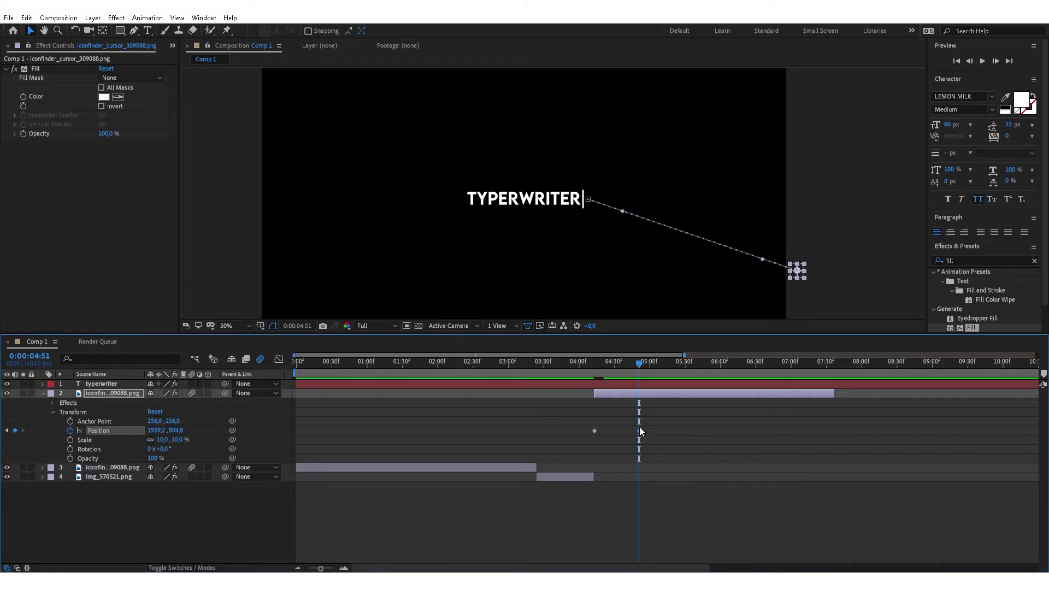
# - Add a middle point to the pointer's exit path and bend the path into a smooth S-curve with its handles
pyautogui.click(634, 361)
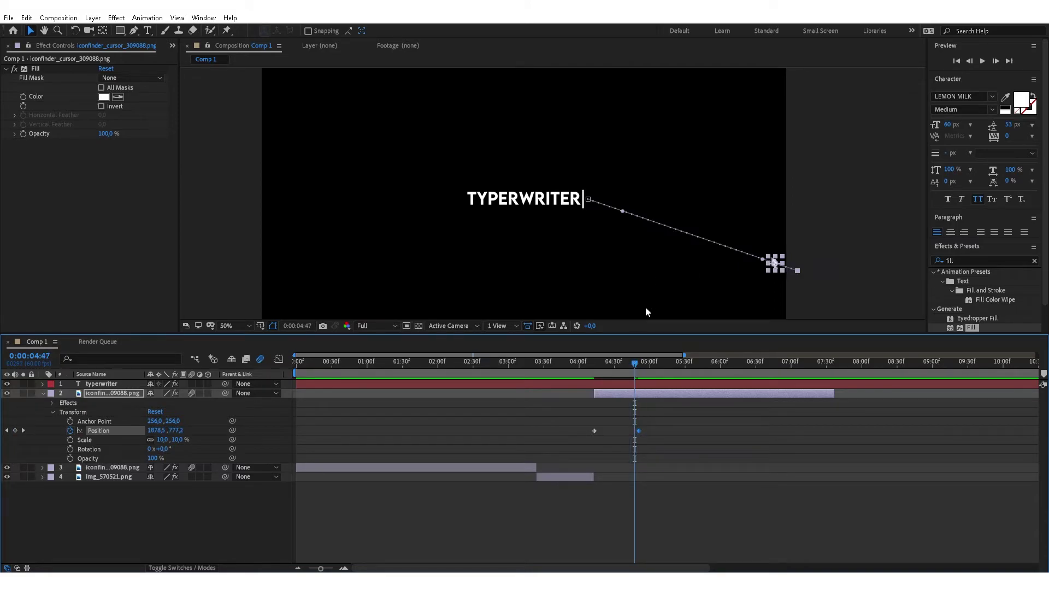
pyautogui.click(134, 30)
pyautogui.click(677, 230)
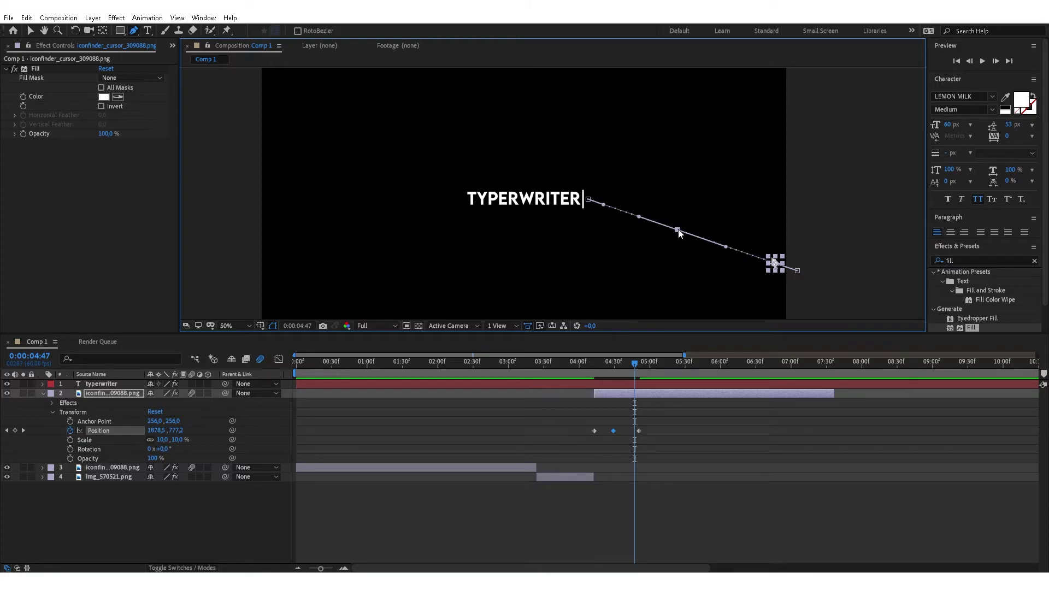
pyautogui.moveTo(677, 232); pyautogui.dragTo(525, 178)
pyautogui.press('.')
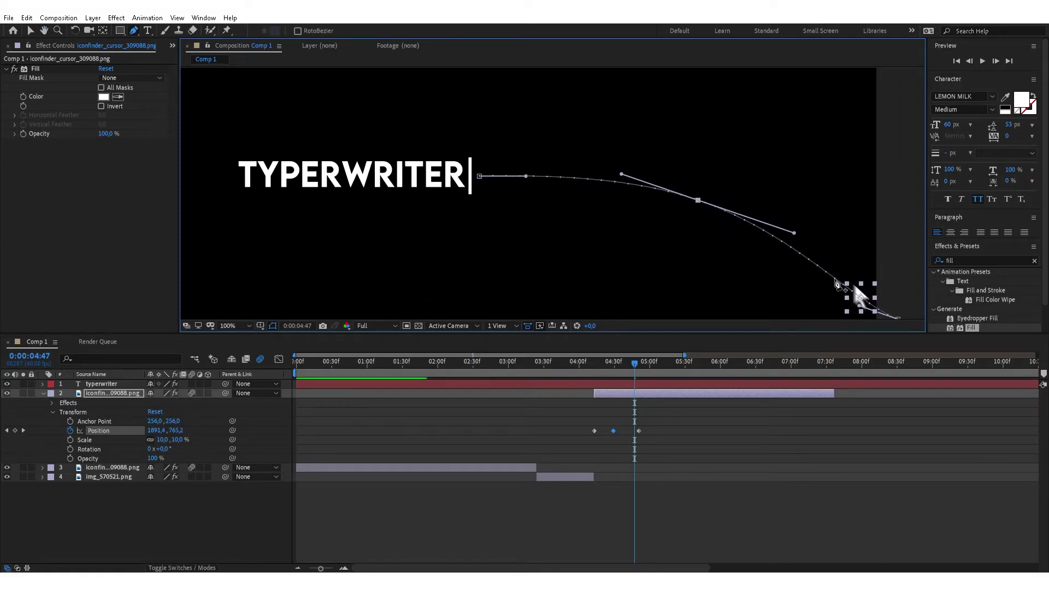
pyautogui.moveTo(873, 298); pyautogui.dragTo(674, 218)
pyautogui.press('g')
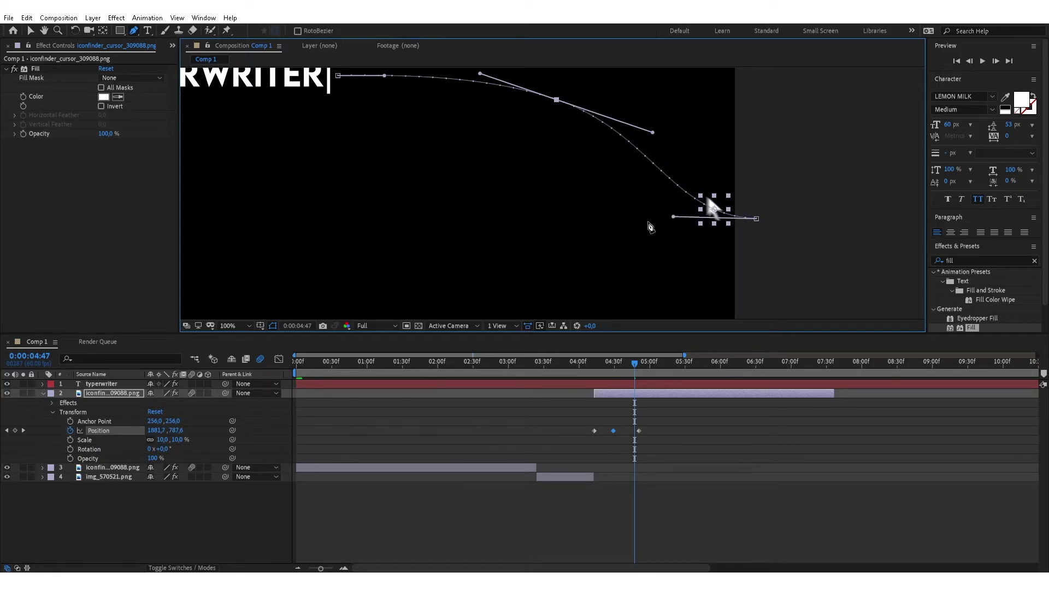
# - Preview the whole animation from the start to check the pointer's curved exit
pyautogui.press(',')
pyautogui.moveTo(633, 379); pyautogui.dragTo(295, 374)
pyautogui.press('space')
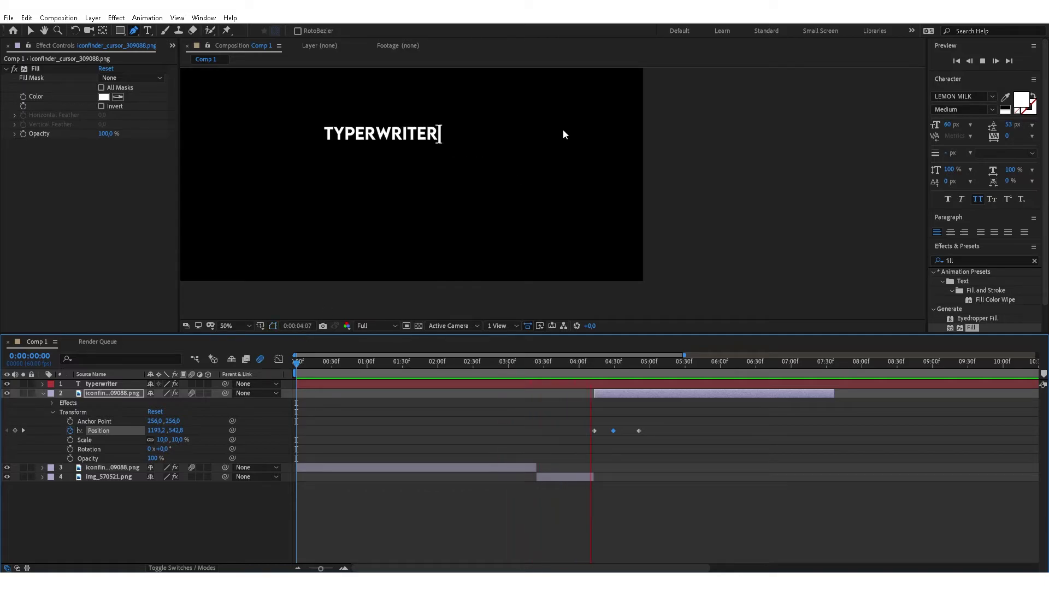
pyautogui.moveTo(526, 176); pyautogui.dragTo(692, 274)
# - Trim the end of the duplicated pointer layer to 0:00:04:51 and collapse its properties
pyautogui.moveTo(655, 369); pyautogui.dragTo(637, 365)
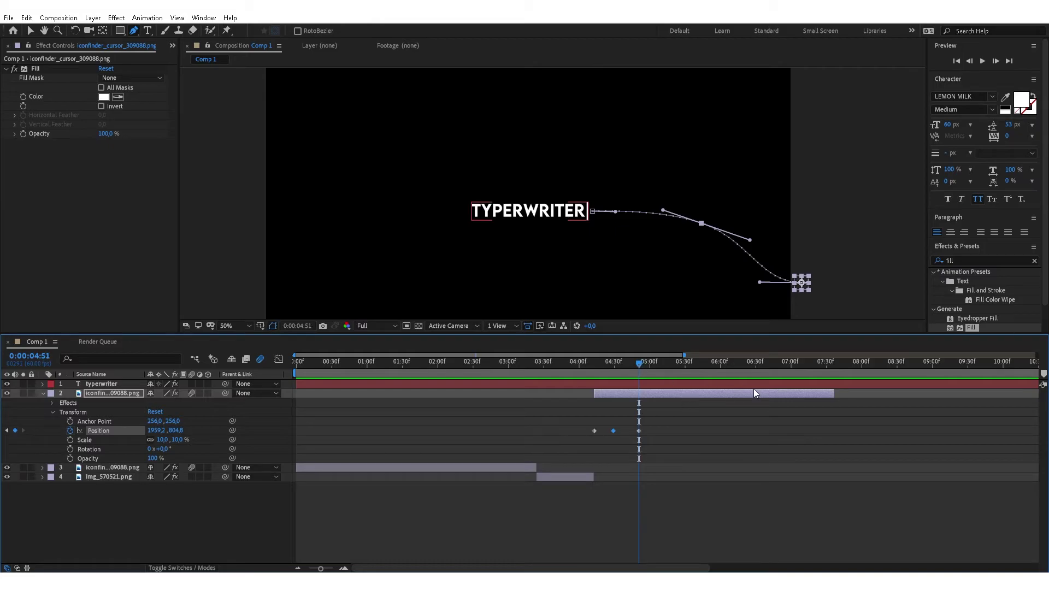
pyautogui.click(555, 398)
pyautogui.click(606, 397)
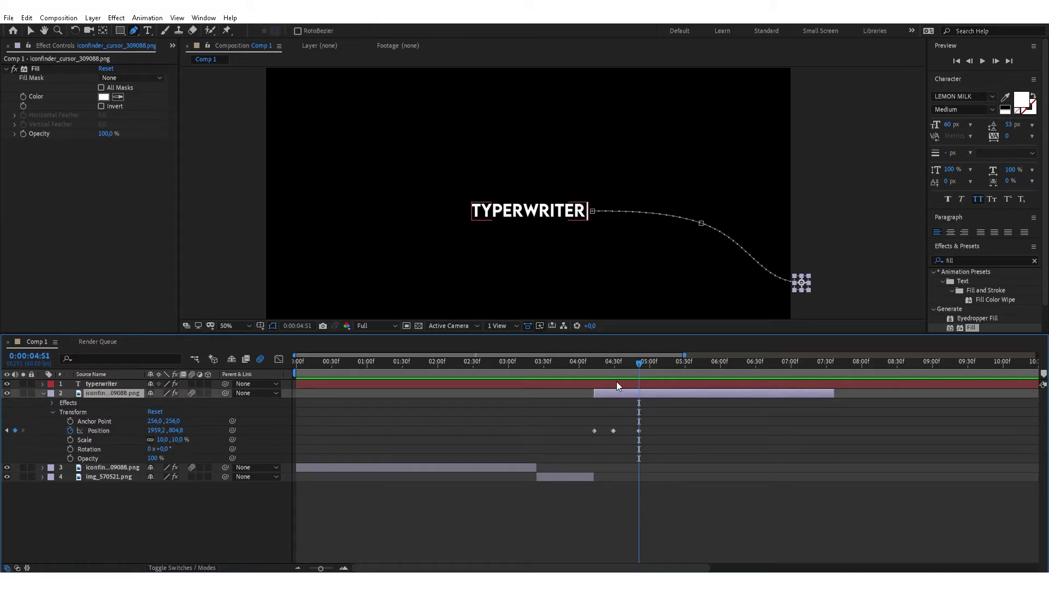
pyautogui.hotkey('alt', ']')
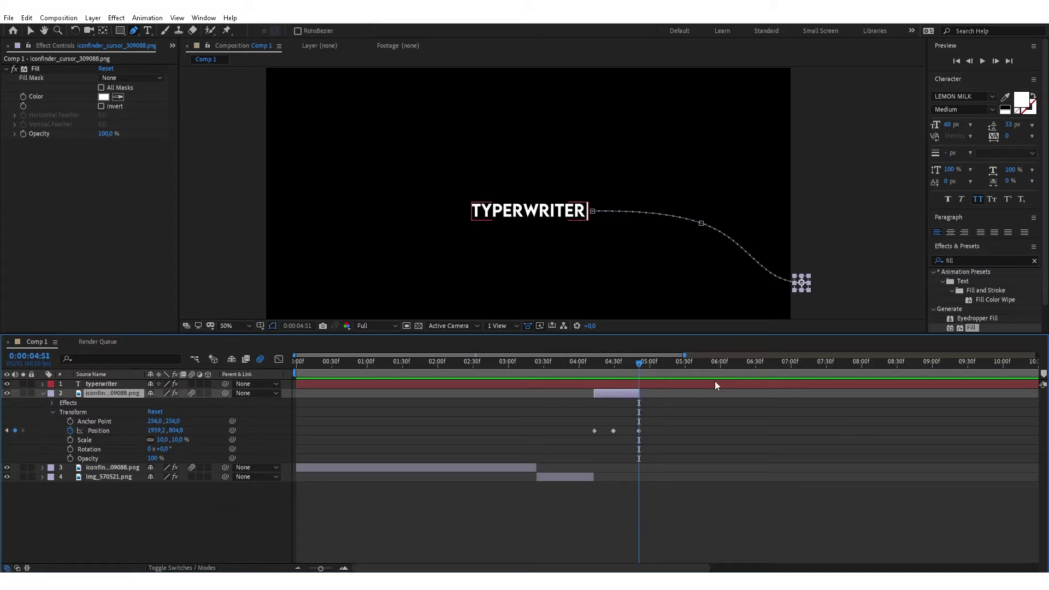
pyautogui.moveTo(642, 367); pyautogui.dragTo(642, 367)
pyautogui.click(43, 394)
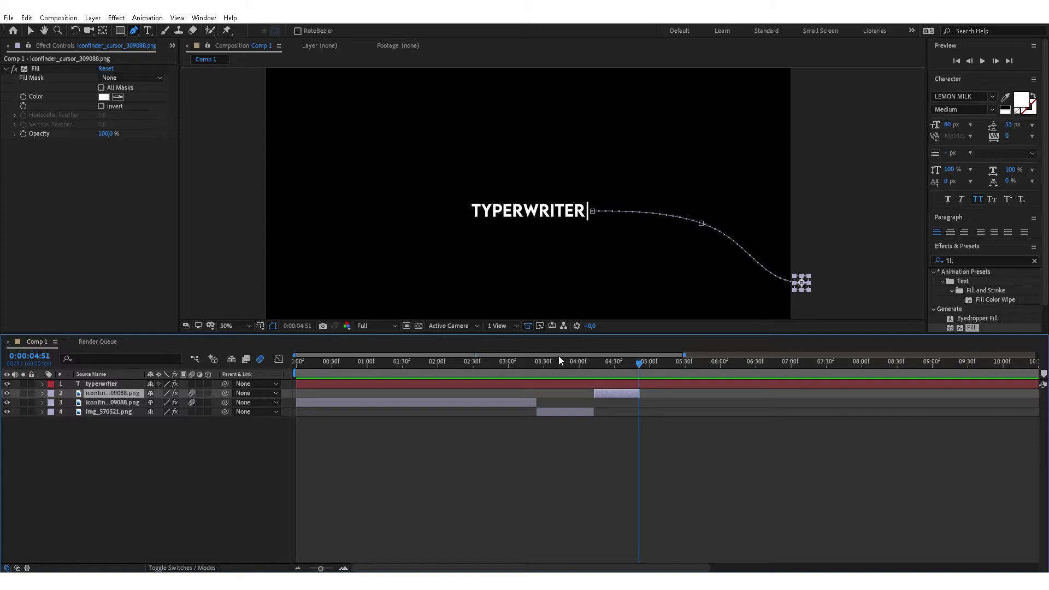
# - At 0:00:03:24, draw a white rectangle over the TYPERWRITER text, centre its anchor point and centre it in the composition
pyautogui.moveTo(635, 368); pyautogui.dragTo(538, 372)
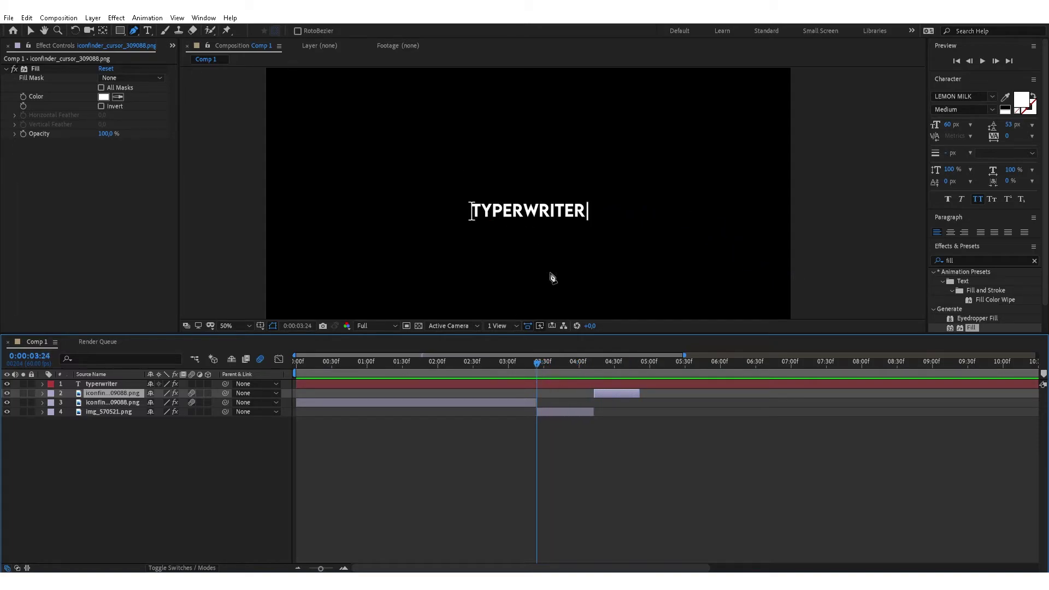
pyautogui.moveTo(320, 568); pyautogui.dragTo(328, 568)
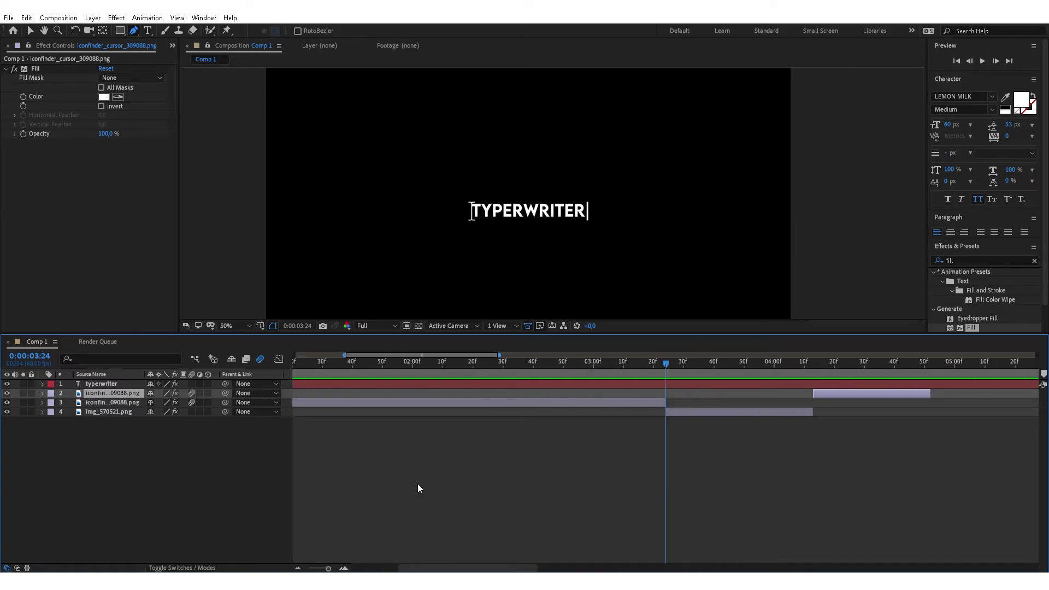
pyautogui.click(139, 443)
pyautogui.click(120, 30)
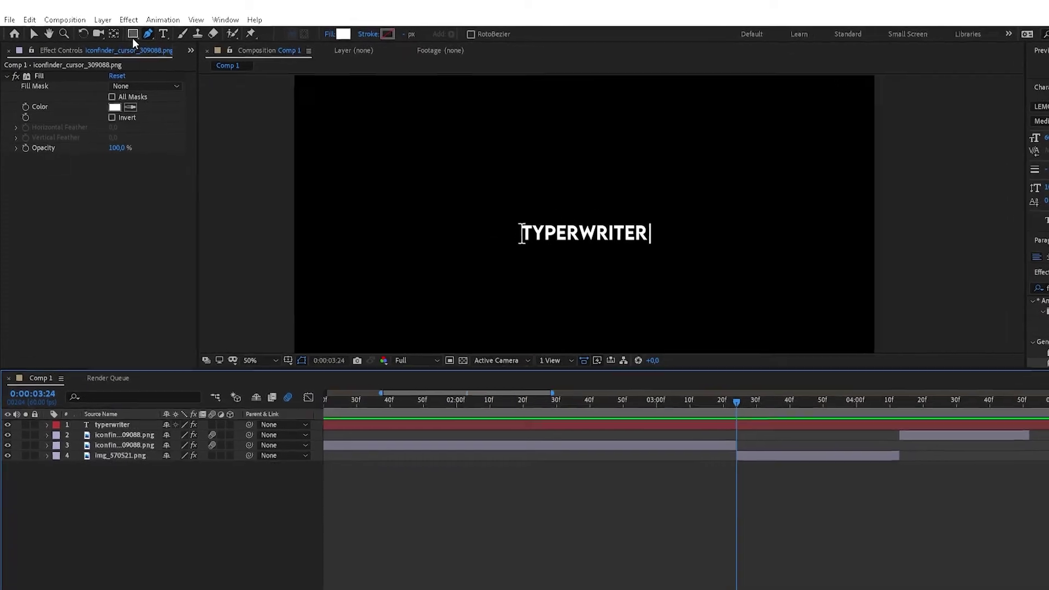
pyautogui.press('/')
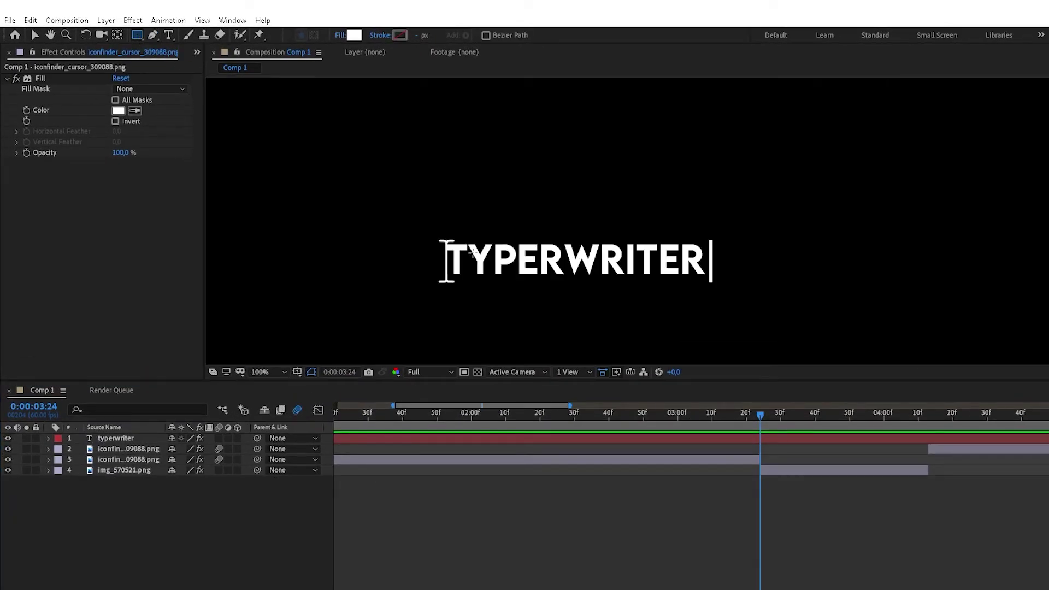
pyautogui.moveTo(416, 232)
pyautogui.mouseDown()
pyautogui.moveTo(440, 249)
pyautogui.moveTo(734, 285)
pyautogui.mouseUp()
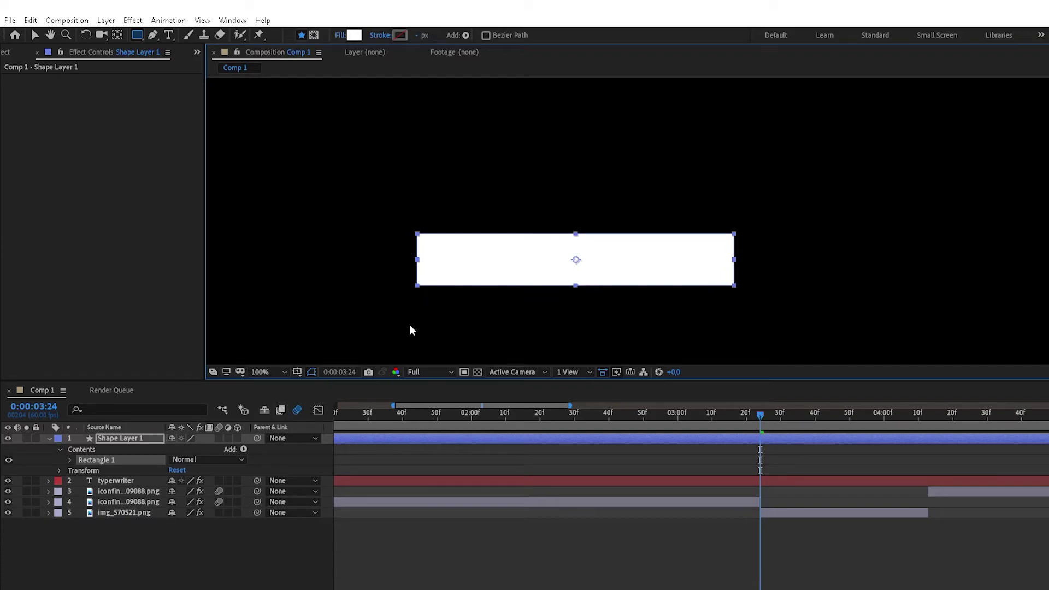
pyautogui.hotkey('ctrl', 'alt', 'Home')
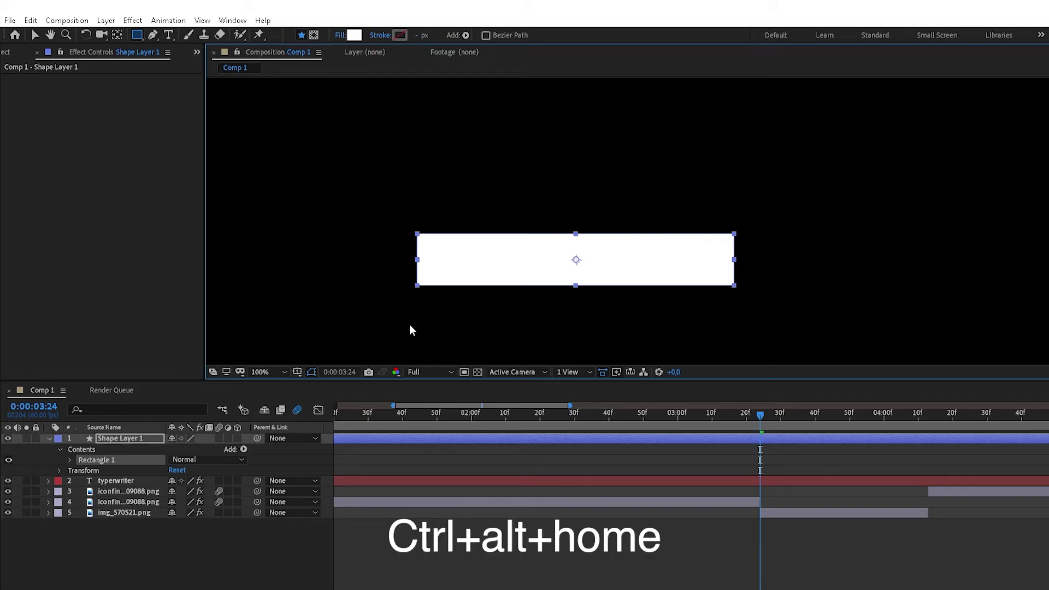
pyautogui.hotkey('ctrl', 'Home')
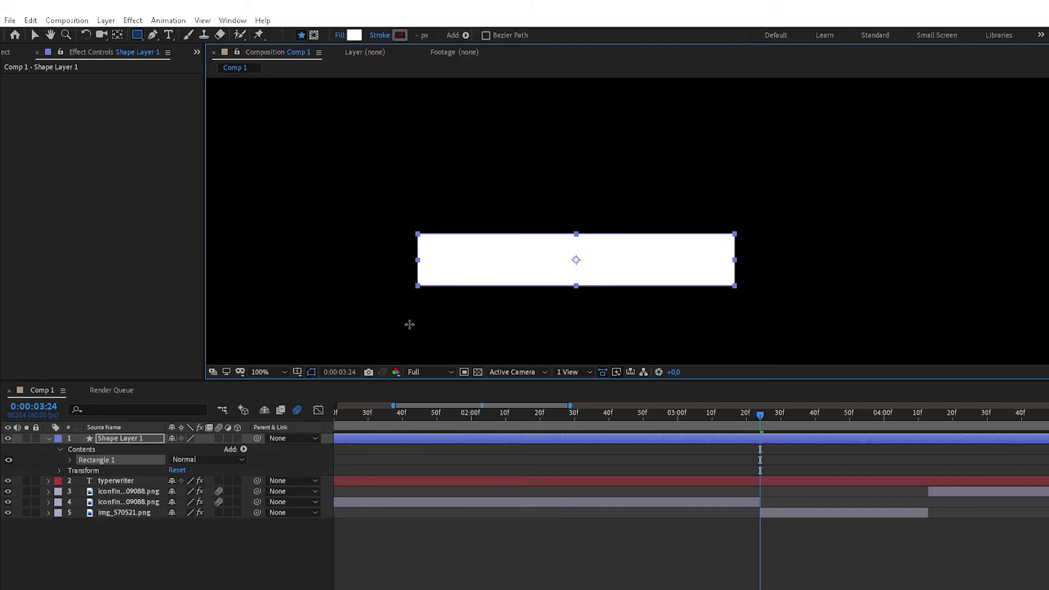
# - Lower the rectangle layer's opacity to 69% and scale it to 93.7, 85.5% so it fits the text more closely
pyautogui.click(60, 471)
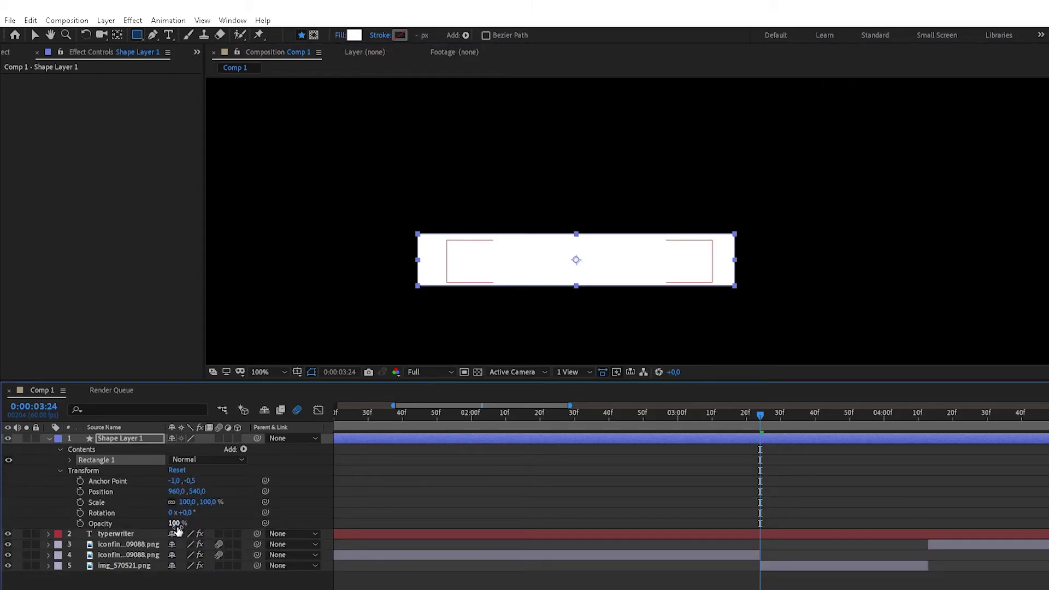
pyautogui.moveTo(178, 525); pyautogui.dragTo(159, 526)
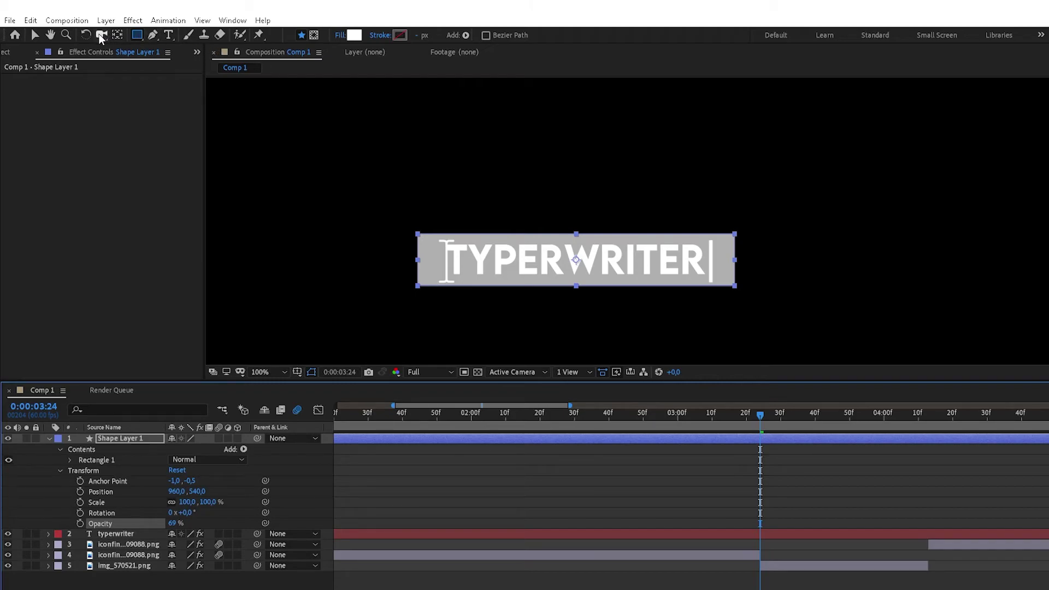
pyautogui.click(35, 36)
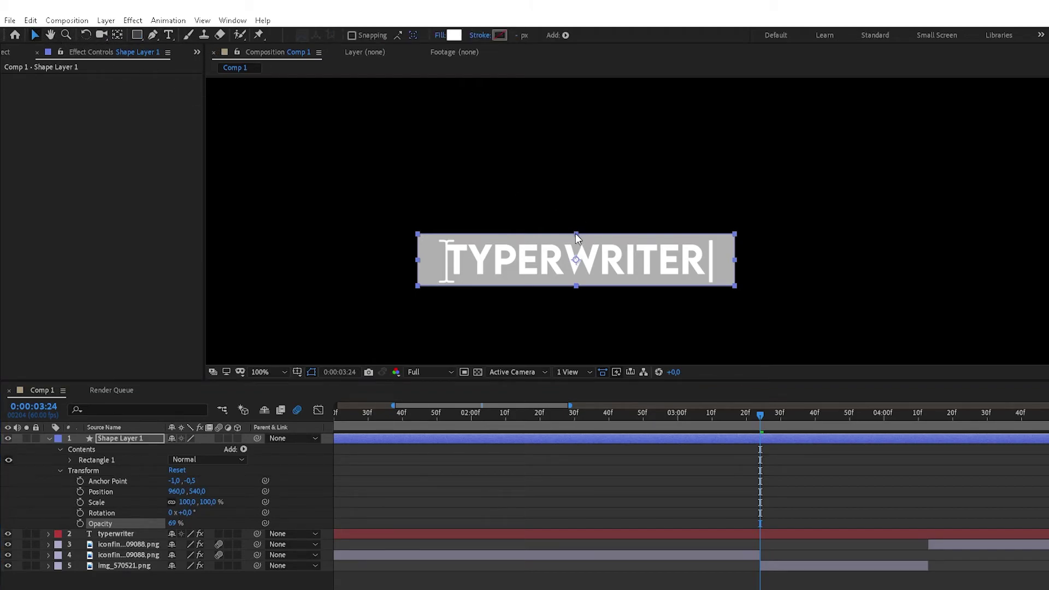
pyautogui.moveTo(578, 232); pyautogui.dragTo(580, 235)
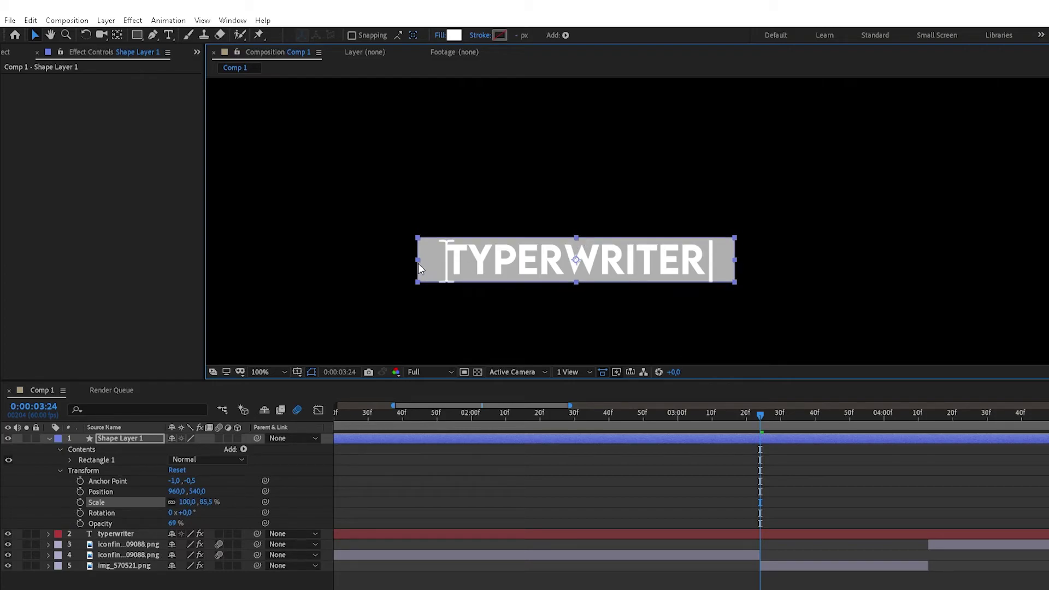
pyautogui.moveTo(420, 260); pyautogui.dragTo(430, 261)
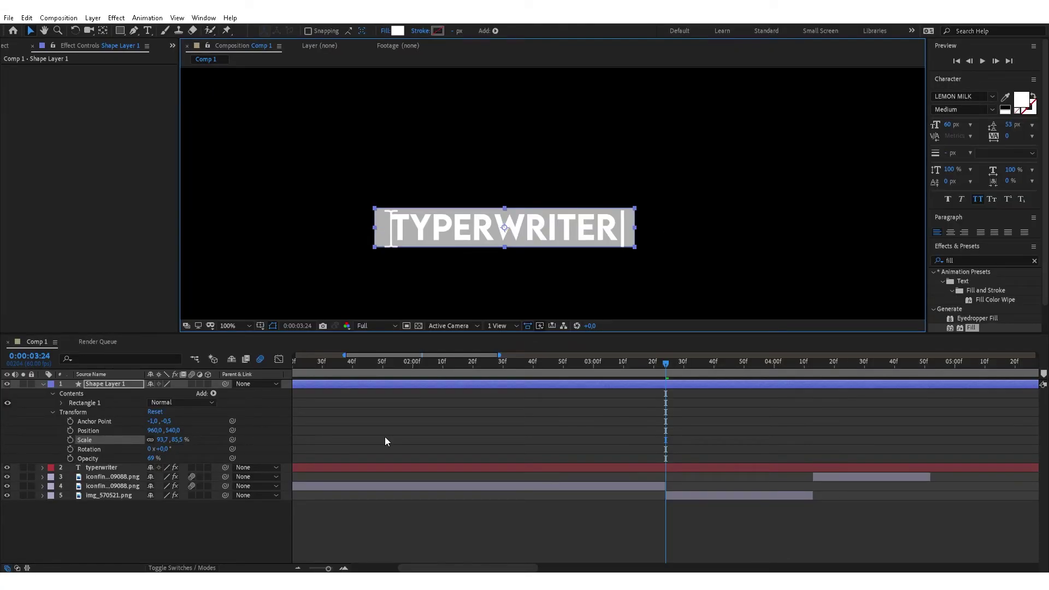
# - At 0:00:04:13, unlink the rectangle's scale dimensions and set a Scale keyframe at 93.7, 85.5%
pyautogui.moveTo(666, 367); pyautogui.dragTo(809, 380)
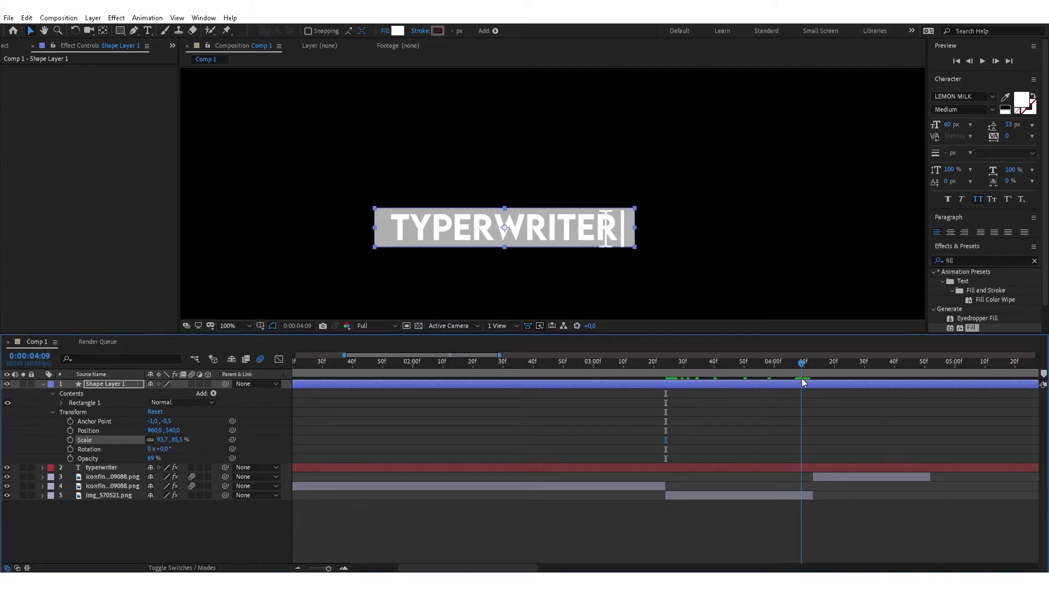
pyautogui.moveTo(810, 381); pyautogui.dragTo(816, 383)
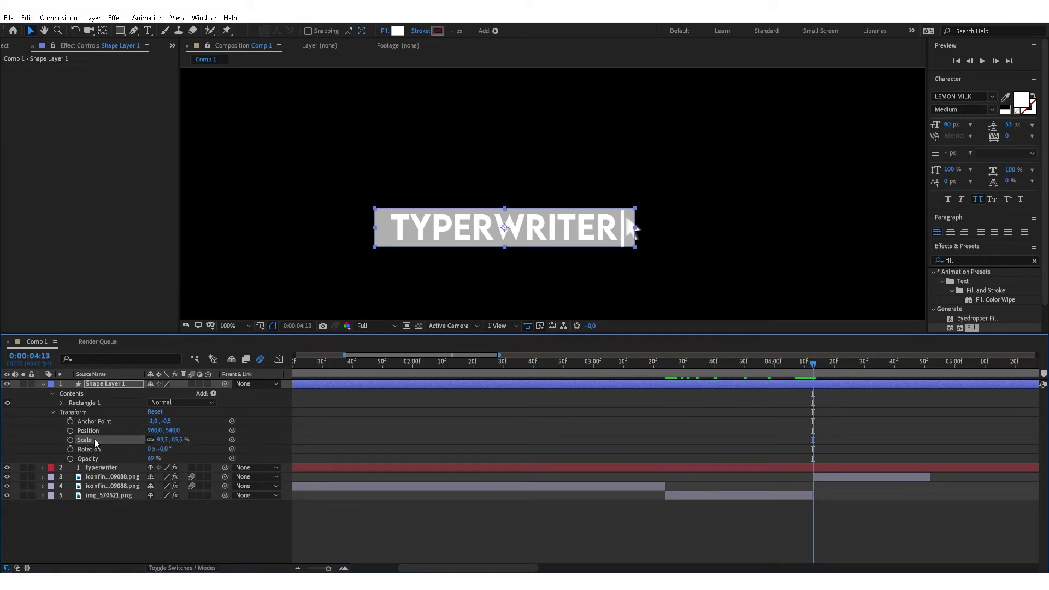
pyautogui.click(151, 440)
# - Move the rectangle's anchor point from its centre to the middle of its left edge
pyautogui.press('y')
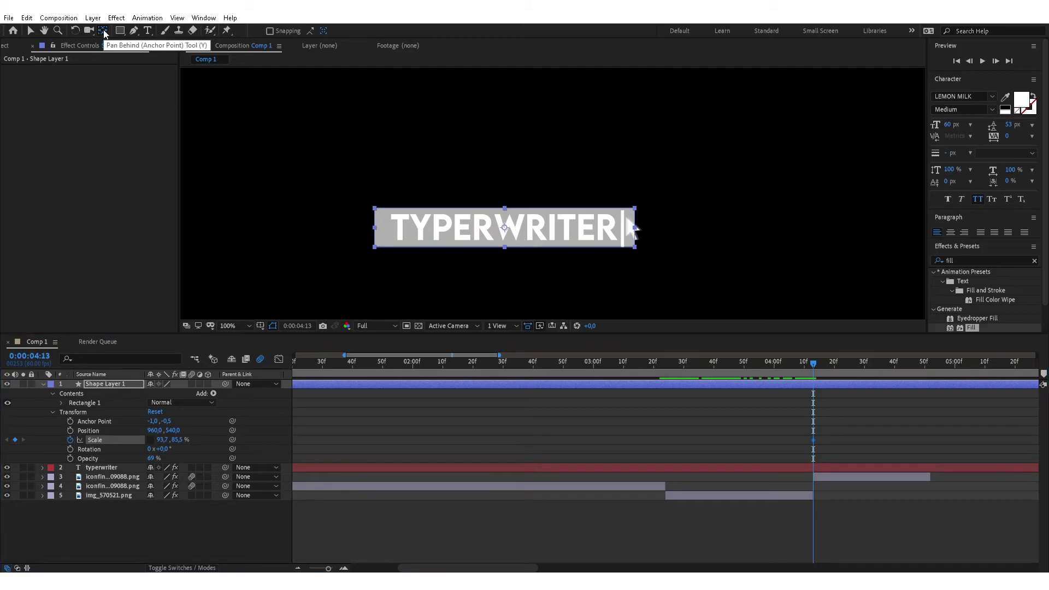
pyautogui.click(504, 228)
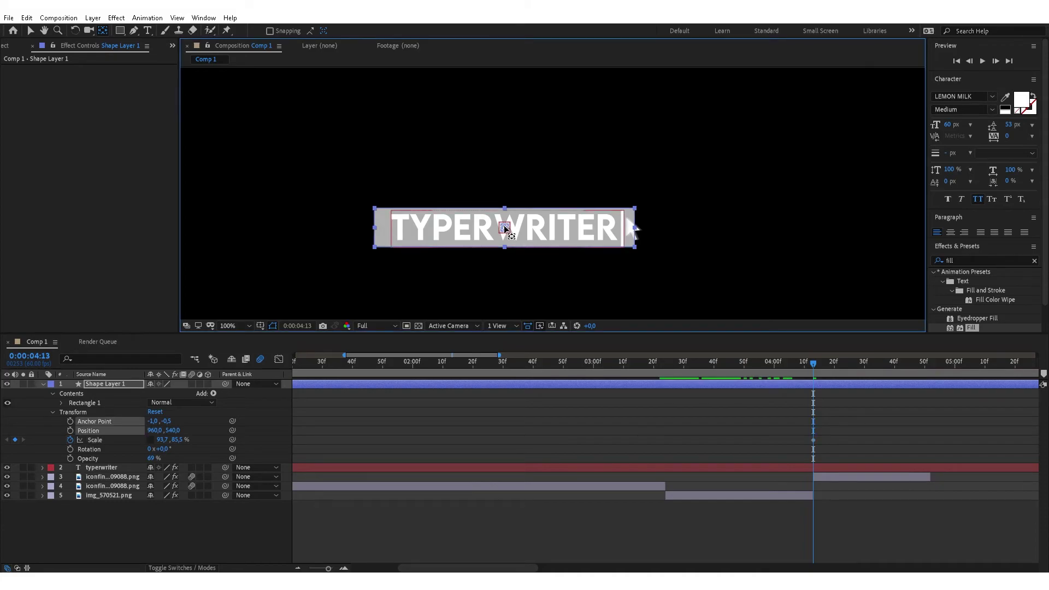
pyautogui.moveTo(504, 228); pyautogui.dragTo(375, 227)
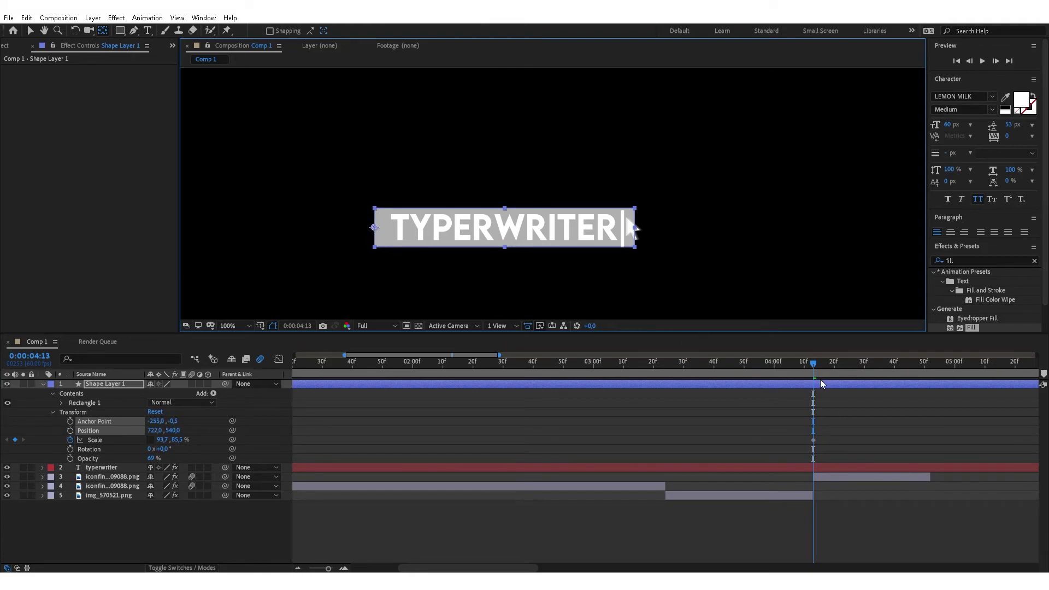
# - At 0:00:03:24, set the rectangle's horizontal scale to 0% so the highlight grows from its left edge
pyautogui.moveTo(811, 368); pyautogui.dragTo(664, 363)
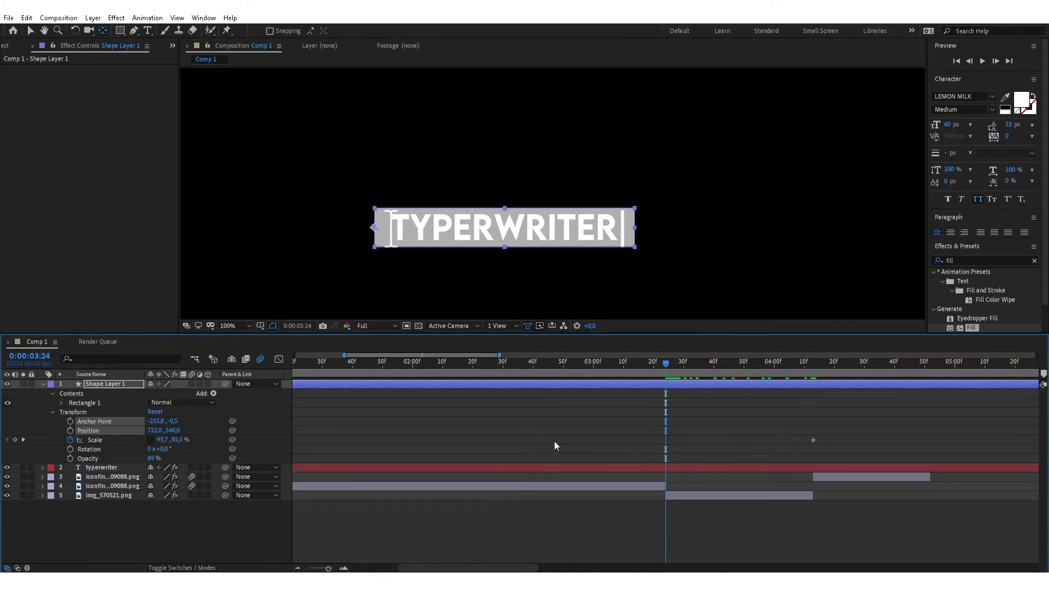
pyautogui.click(161, 440)
pyautogui.write('0')
pyautogui.press('Return')
# - Scrub through the highlight sweep and move its ending Scale keyframe a few frames later
pyautogui.moveTo(666, 366); pyautogui.dragTo(795, 363)
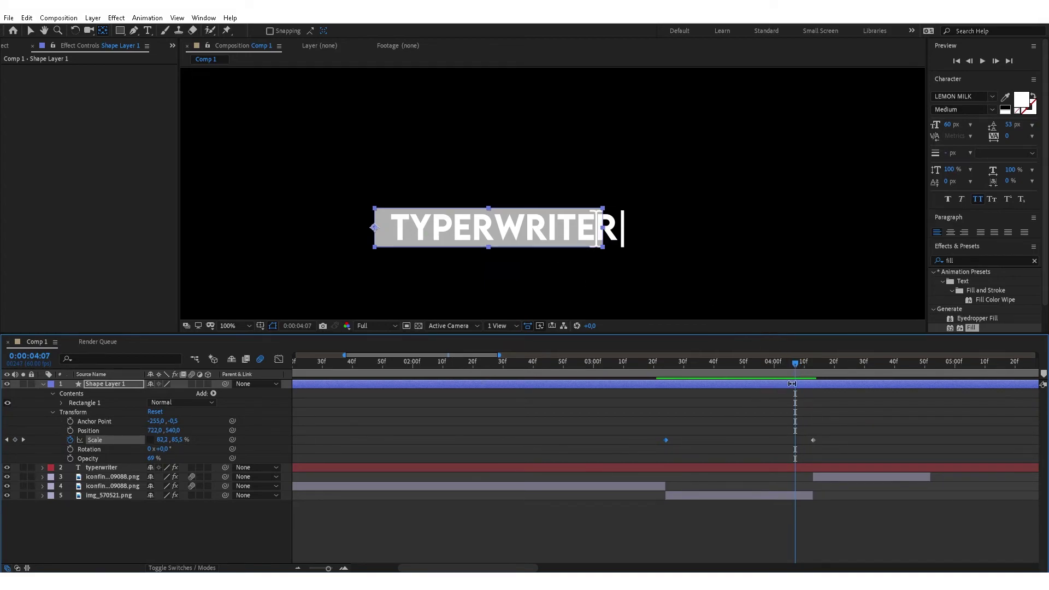
pyautogui.moveTo(794, 371)
pyautogui.mouseDown()
pyautogui.moveTo(737, 372)
pyautogui.moveTo(812, 365)
pyautogui.mouseUp()
pyautogui.moveTo(814, 442); pyautogui.dragTo(827, 441)
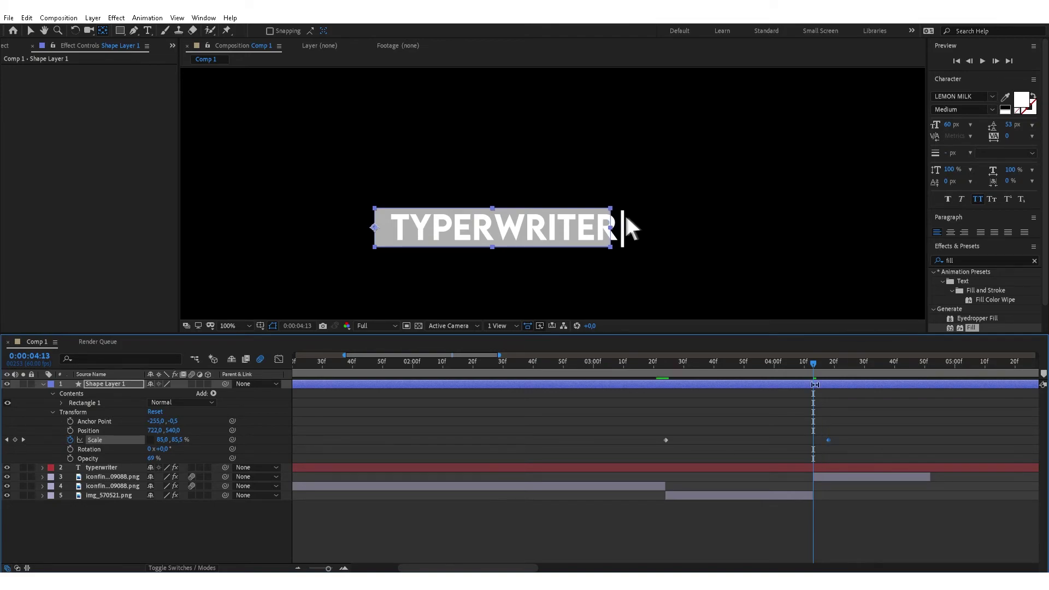
pyautogui.moveTo(813, 378)
pyautogui.mouseDown()
pyautogui.moveTo(701, 381)
pyautogui.moveTo(817, 391)
pyautogui.mouseUp()
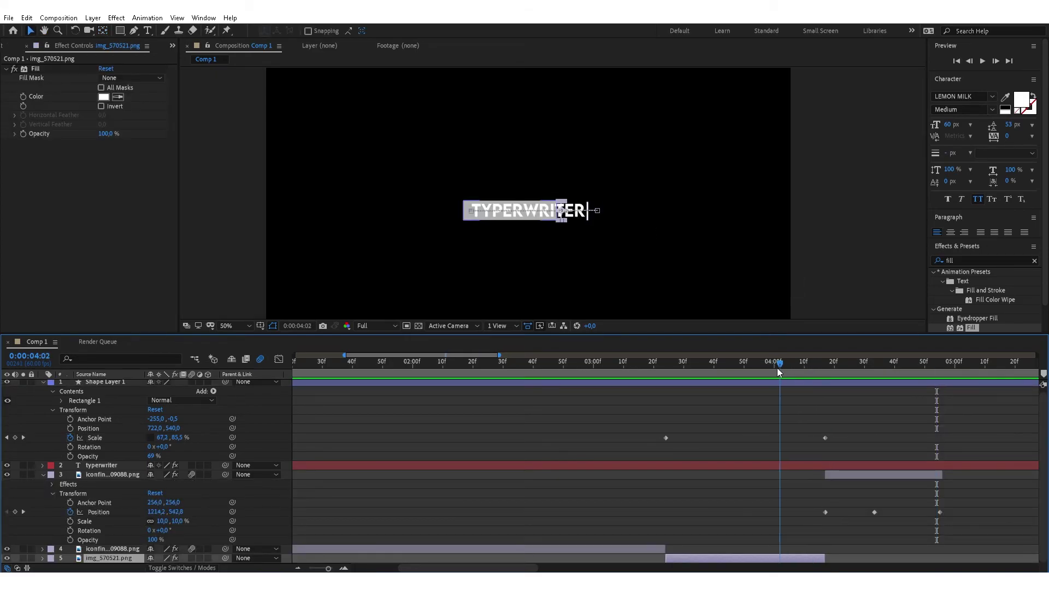
# - Collapse the properties of the second pointer layer and the rectangle layer, showing the whole timeline from the start
pyautogui.click(777, 368)
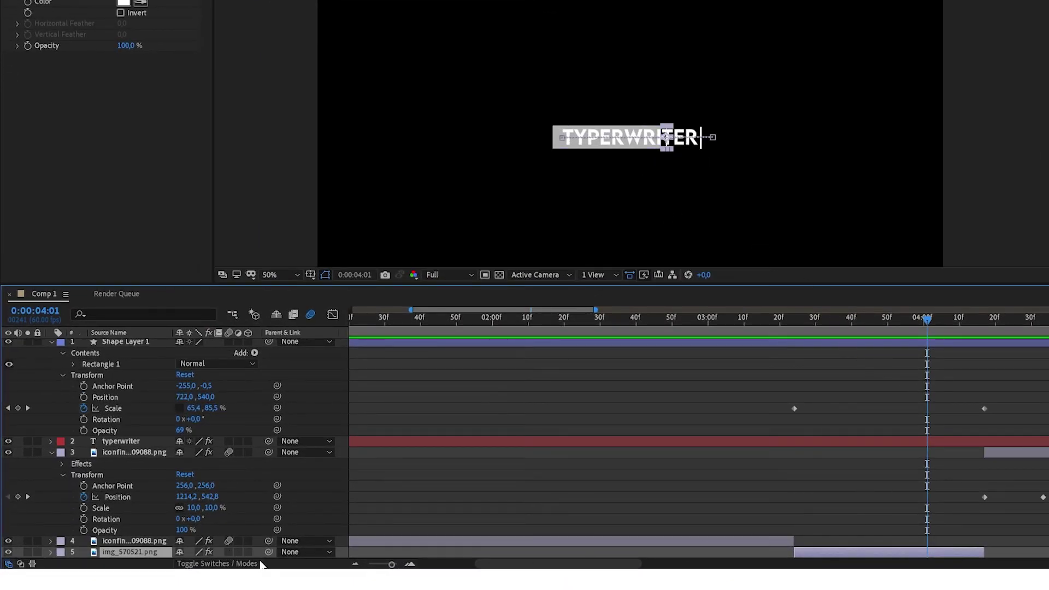
pyautogui.click(52, 453)
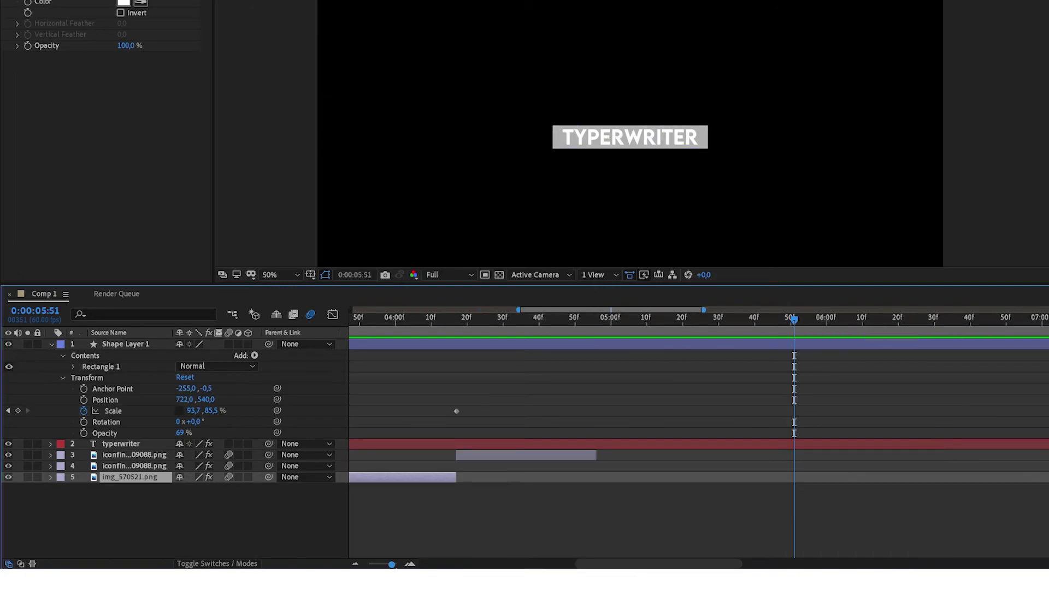
pyautogui.press('-')
pyautogui.press('-')
pyautogui.press('-')
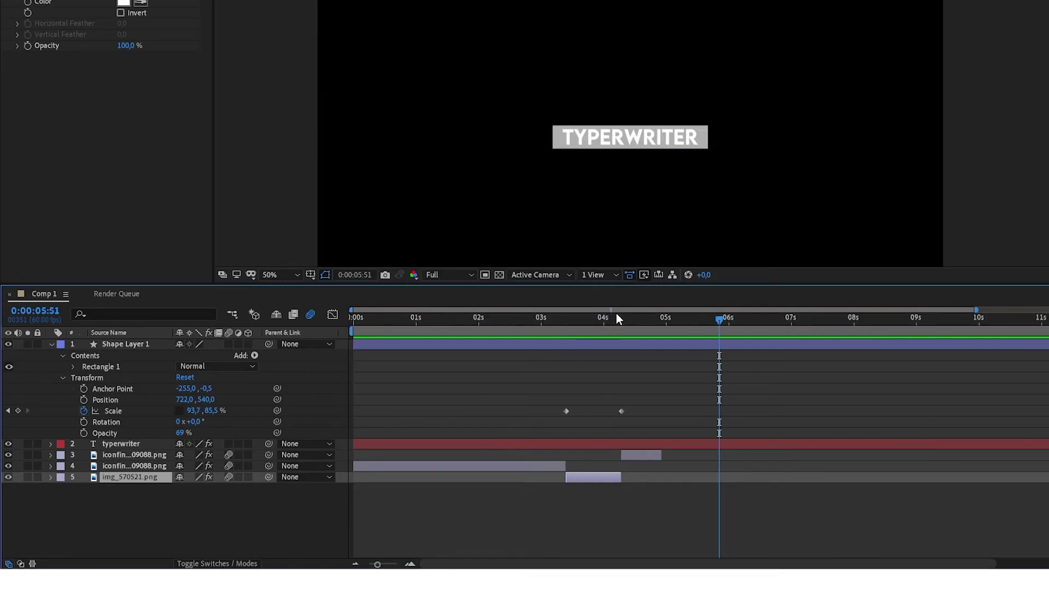
pyautogui.click(51, 344)
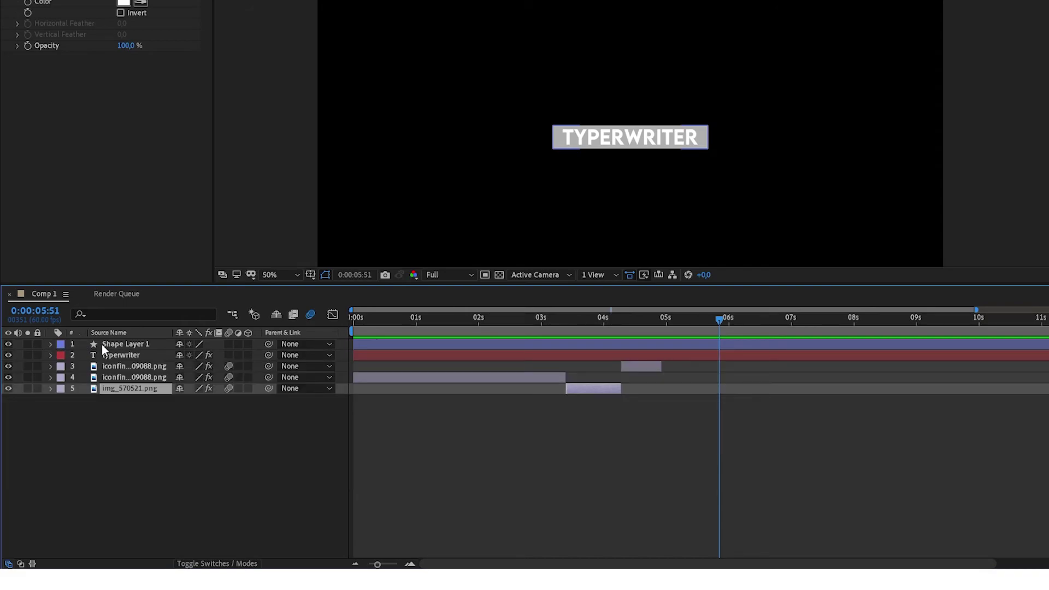
# - Duplicate the rectangle and typewriter text layers together, and place the text copy between the two shape layers
pyautogui.click(111, 343)
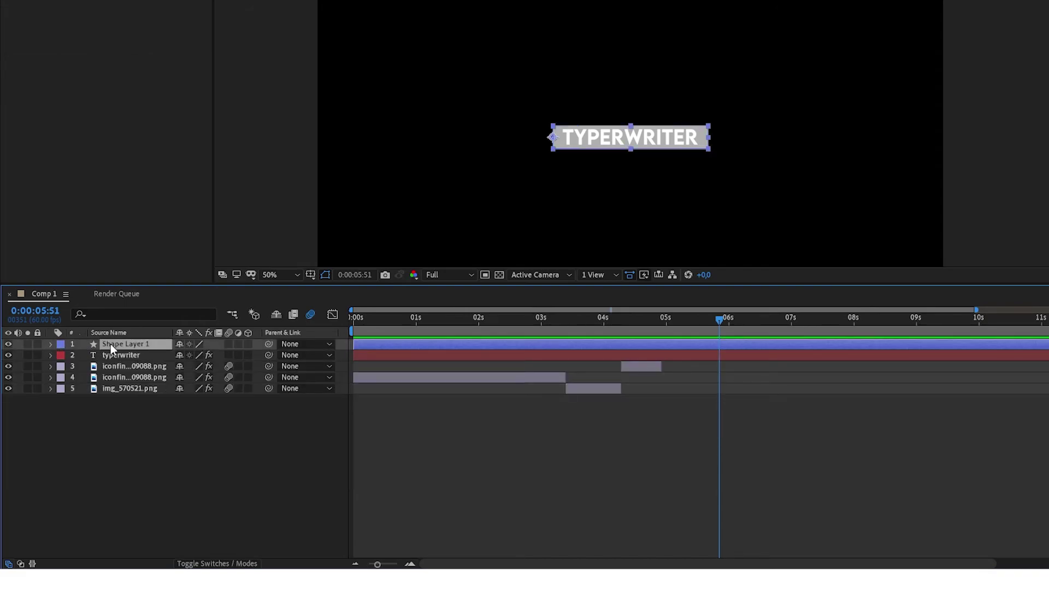
pyautogui.keyDown('shift'); pyautogui.click(144, 353); pyautogui.keyUp('shift')
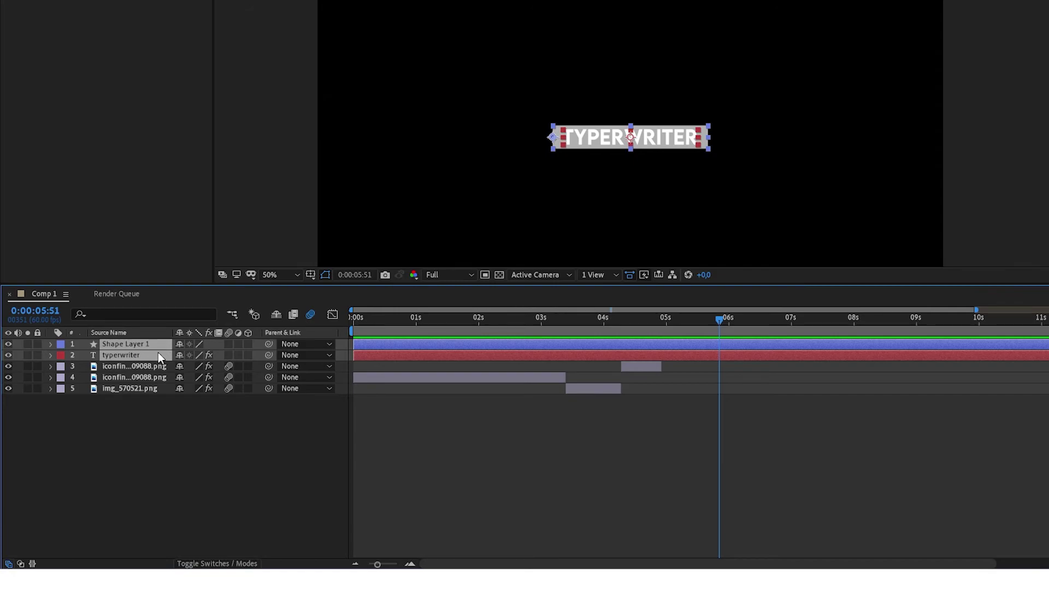
pyautogui.hotkey('ctrl', 'd')
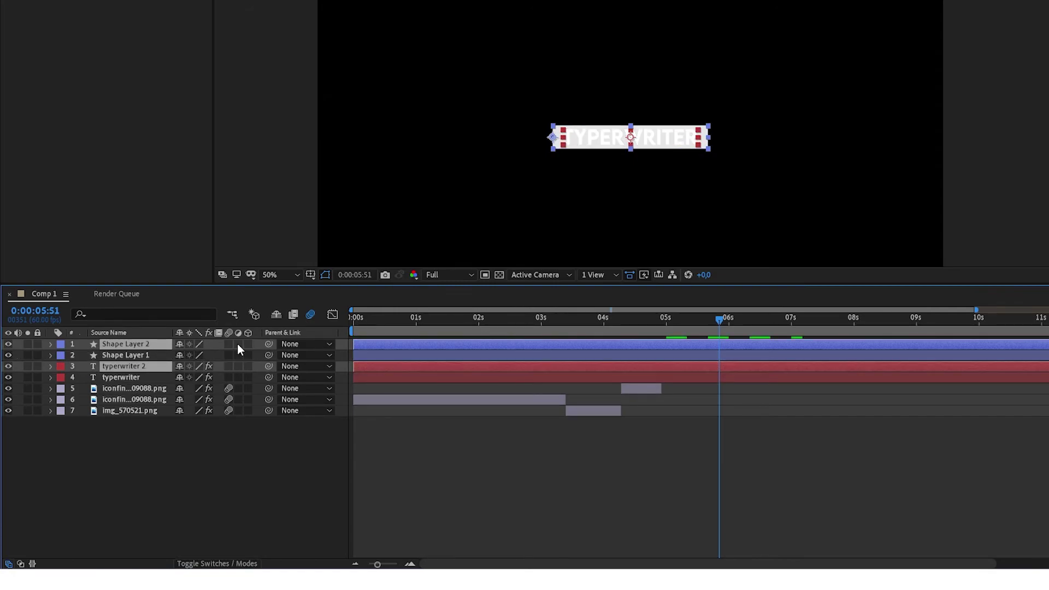
pyautogui.click(136, 367)
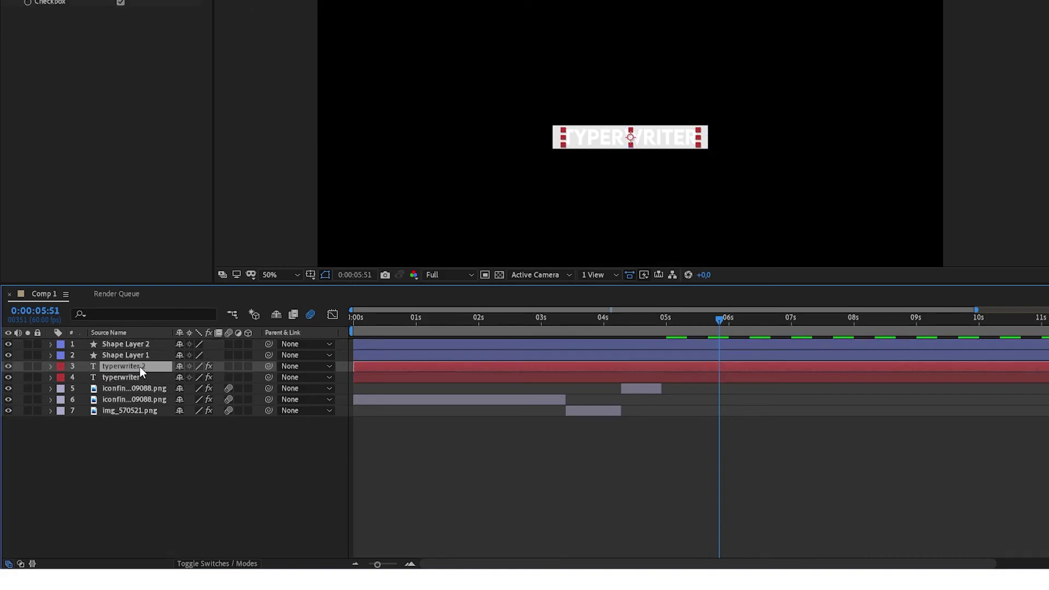
pyautogui.moveTo(154, 370); pyautogui.dragTo(158, 353)
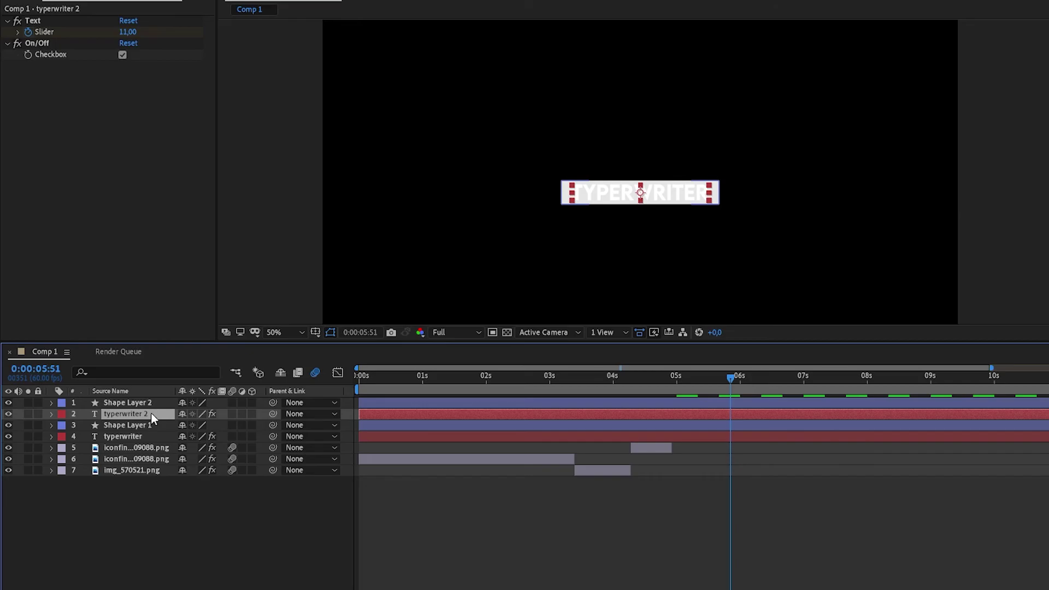
# - Turn off the On/Off checkbox on the typewriter 2 layer and set its text colour to 000000
pyautogui.click(122, 54)
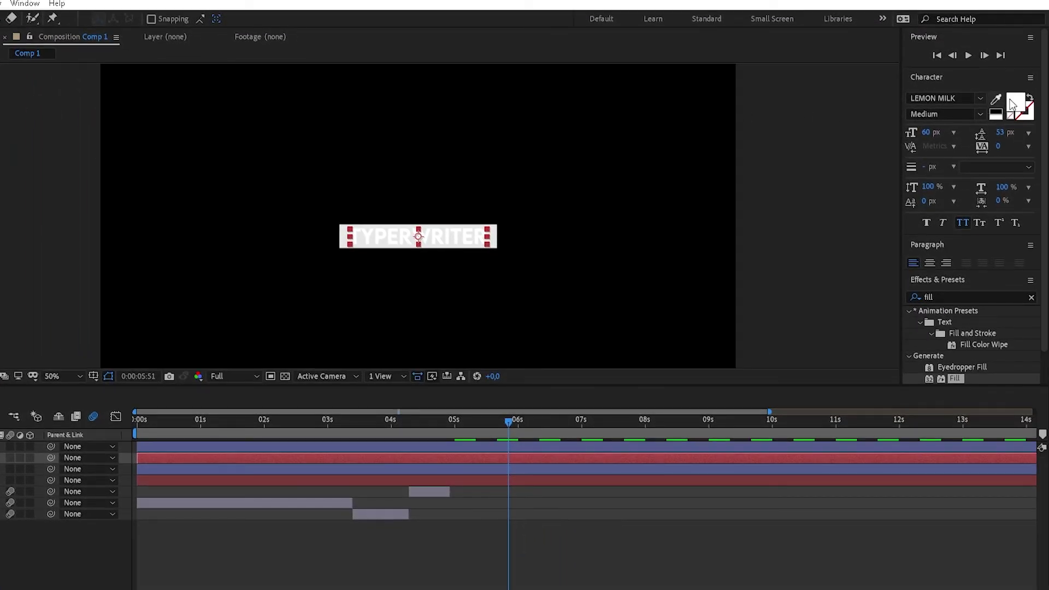
pyautogui.click(1015, 101)
pyautogui.write('000000')
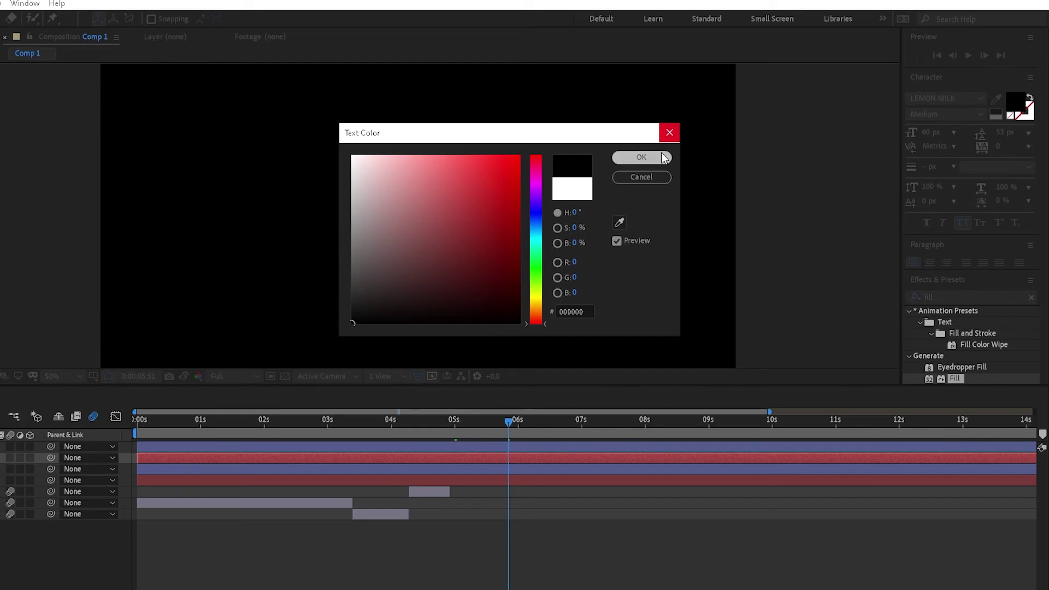
pyautogui.click(641, 157)
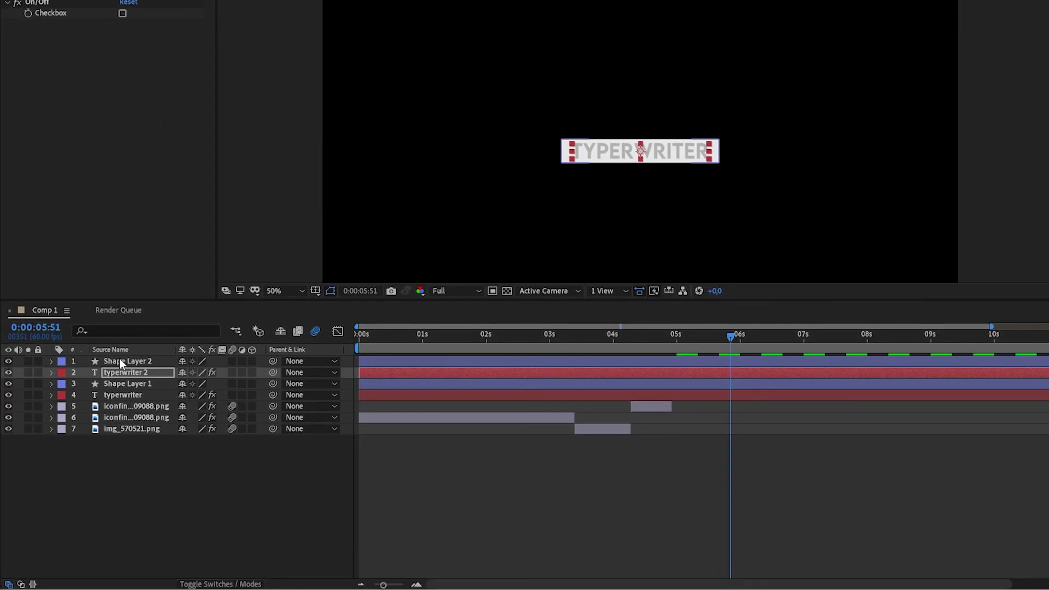
# - Hide Shape Layer 2 and raise the opacity of Shape Layer 1 to 100%
pyautogui.click(119, 361)
pyautogui.click(8, 361)
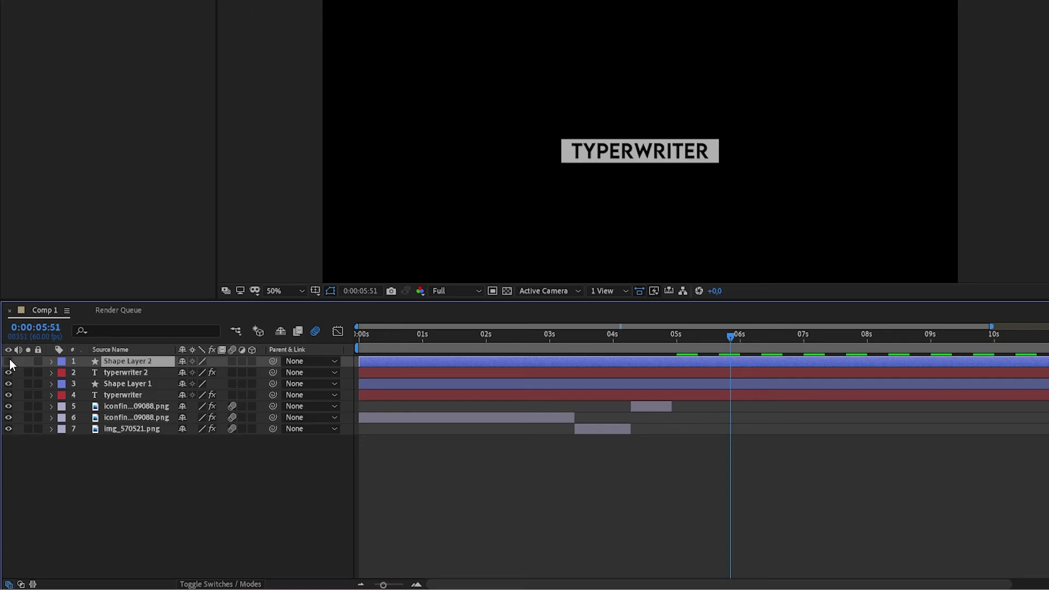
pyautogui.click(114, 385)
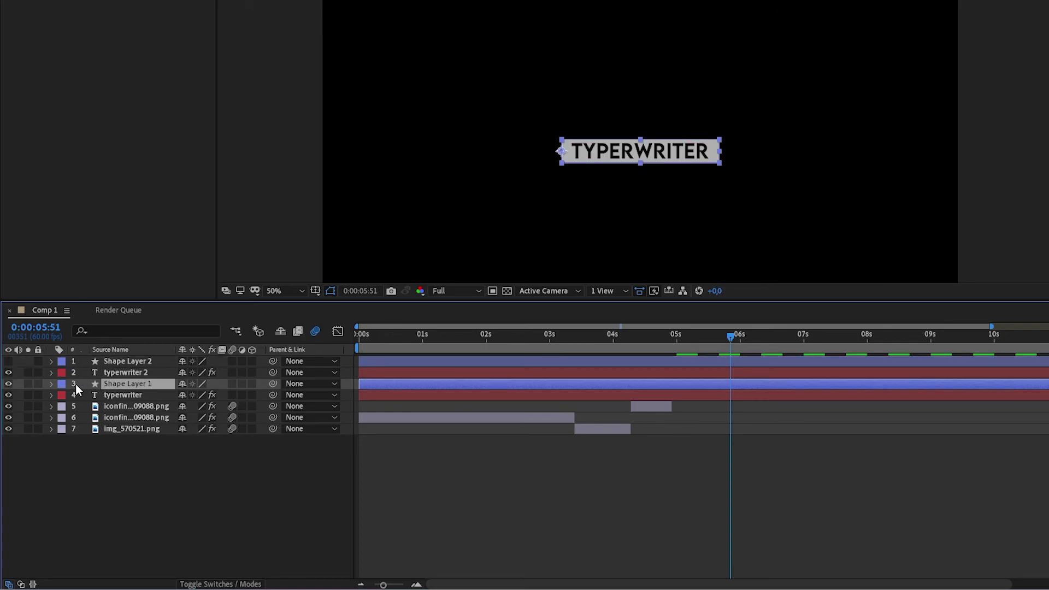
pyautogui.click(52, 383)
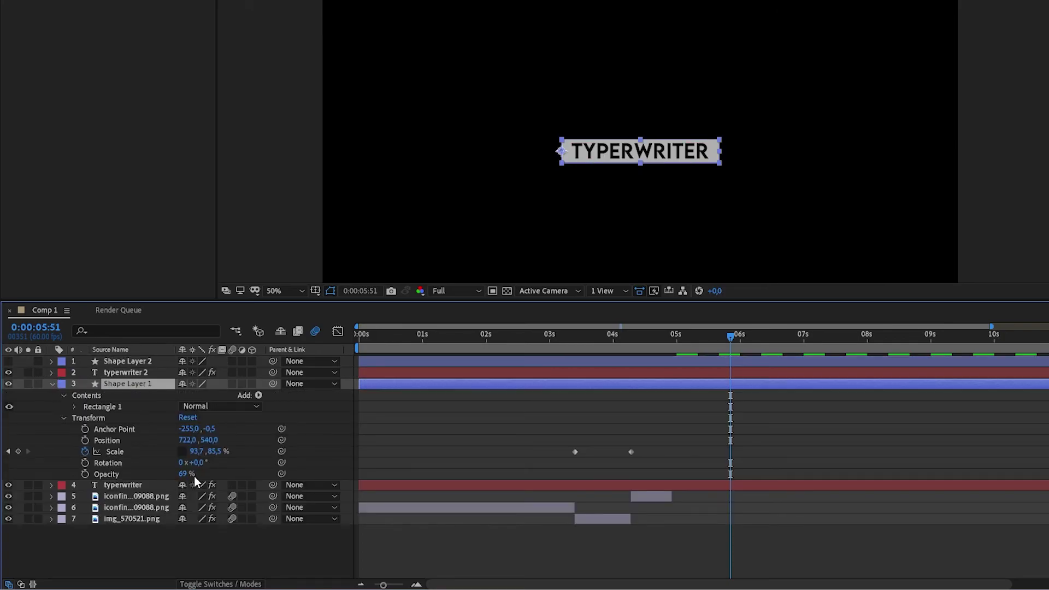
pyautogui.moveTo(181, 473); pyautogui.dragTo(238, 483)
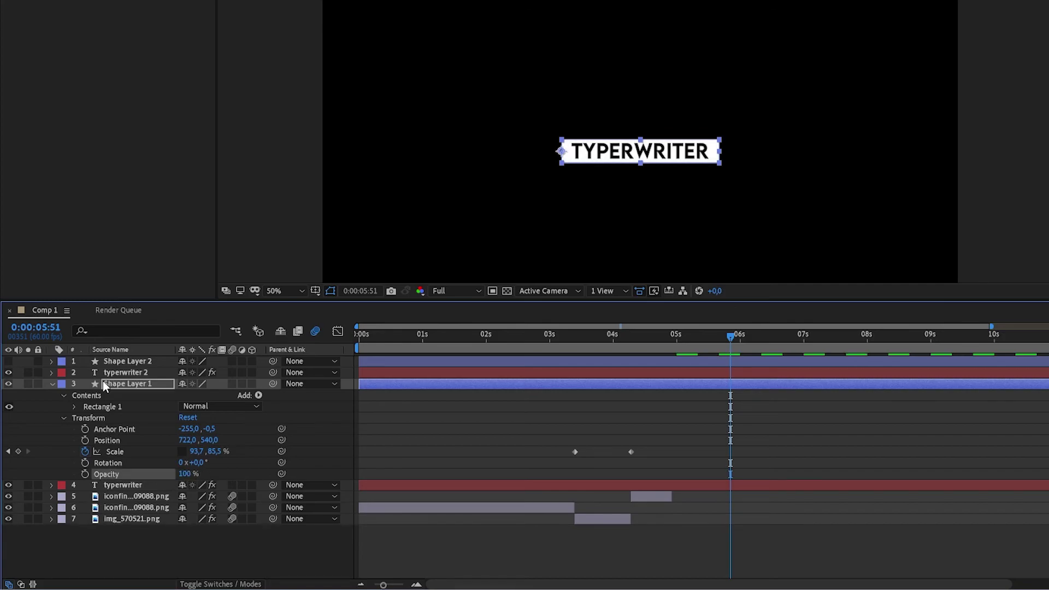
# - Show the track matte options and set typewriter 2 to use Alpha Matte "Shape Layer 2"
pyautogui.click(217, 584)
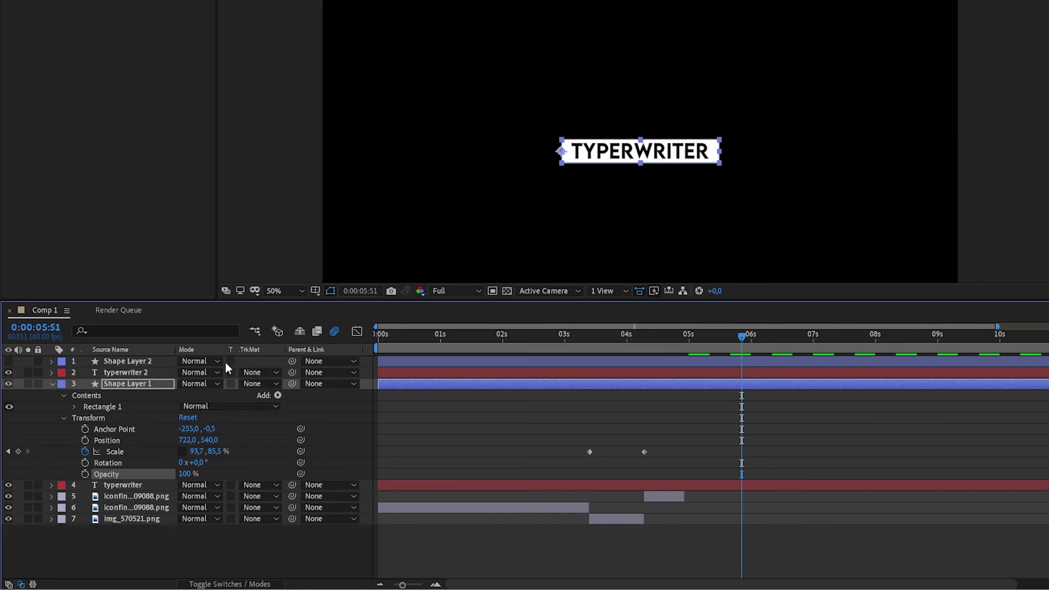
pyautogui.click(117, 373)
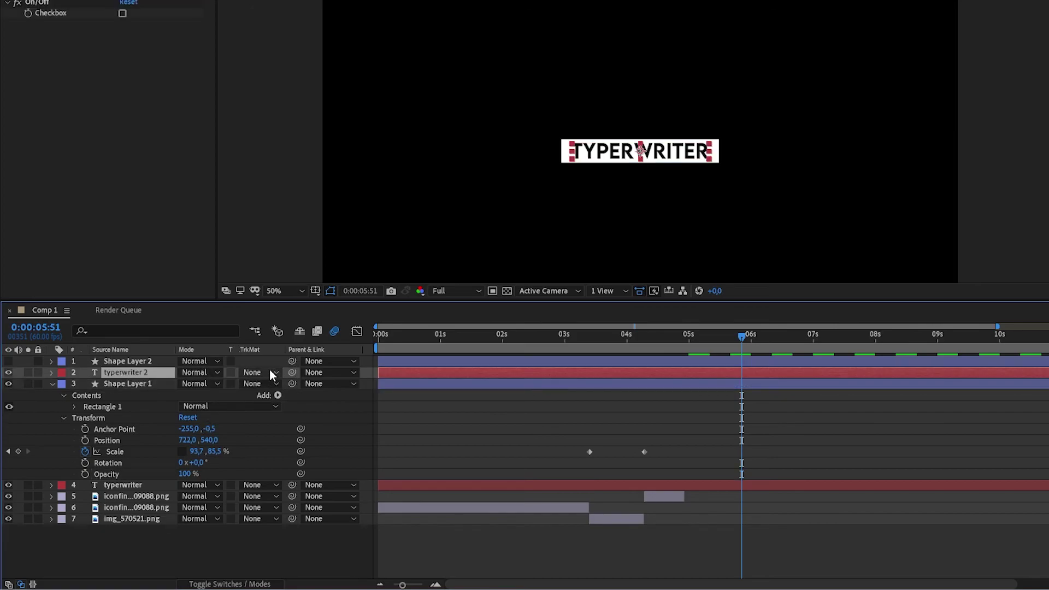
pyautogui.click(270, 372)
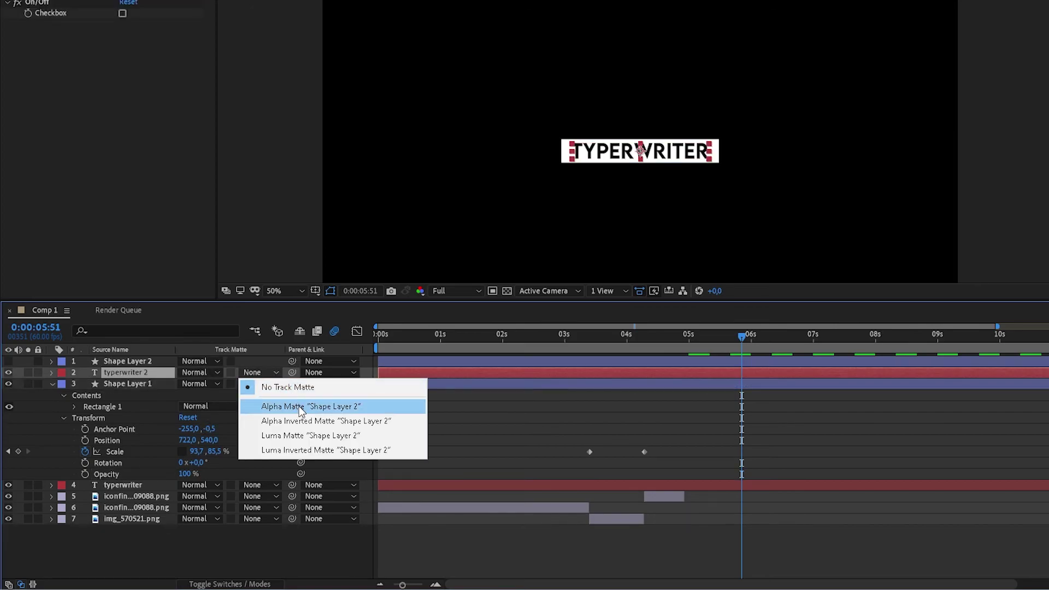
pyautogui.click(359, 407)
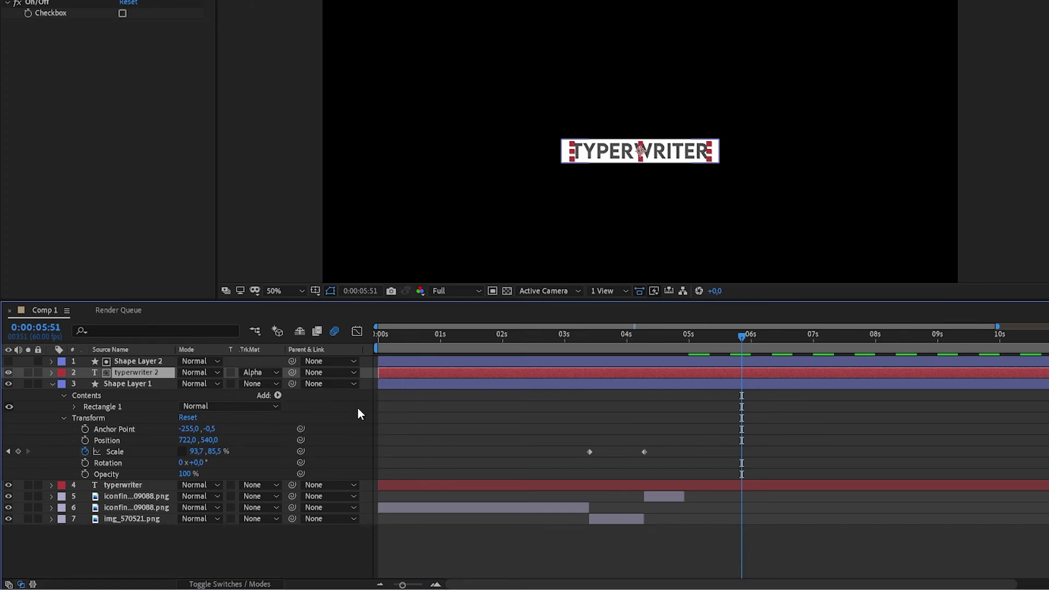
# - Raise the opacity of the Shape Layer 2 matte so the black text copy shows at full strength
pyautogui.click(50, 360)
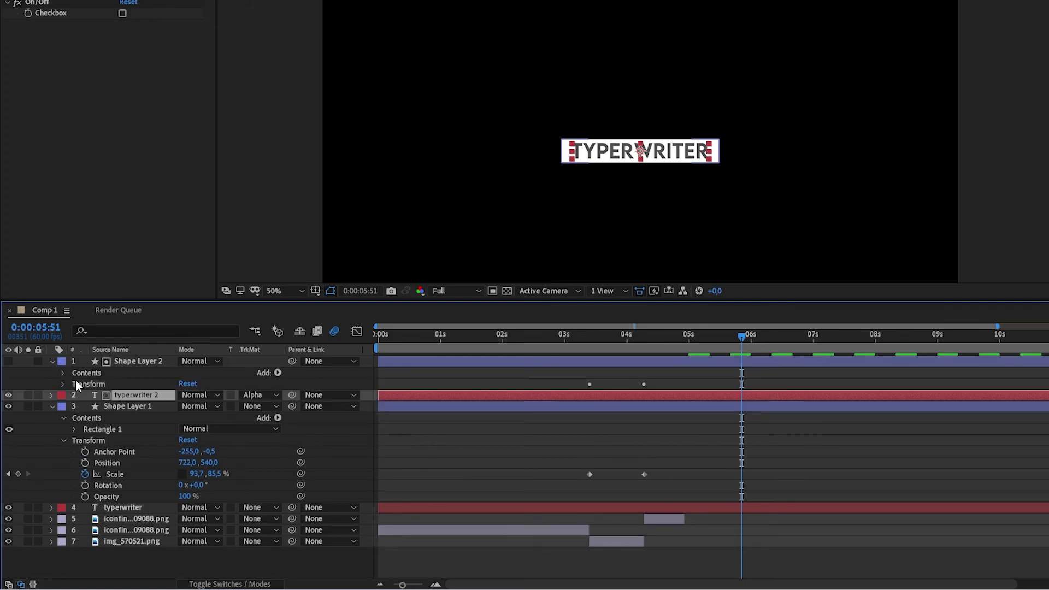
pyautogui.click(63, 383)
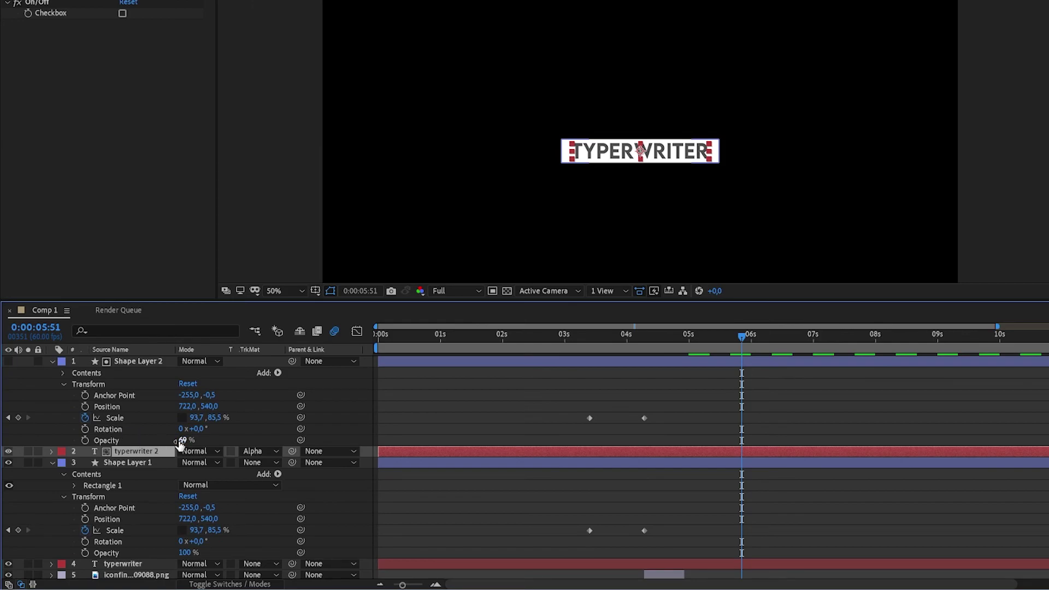
pyautogui.moveTo(185, 442); pyautogui.dragTo(272, 441)
# - Preview the animation from 0:00:00:55 to check the highlight sweep and the text turning black
pyautogui.click(702, 364)
pyautogui.moveTo(746, 333); pyautogui.dragTo(436, 355)
pyautogui.press('space')
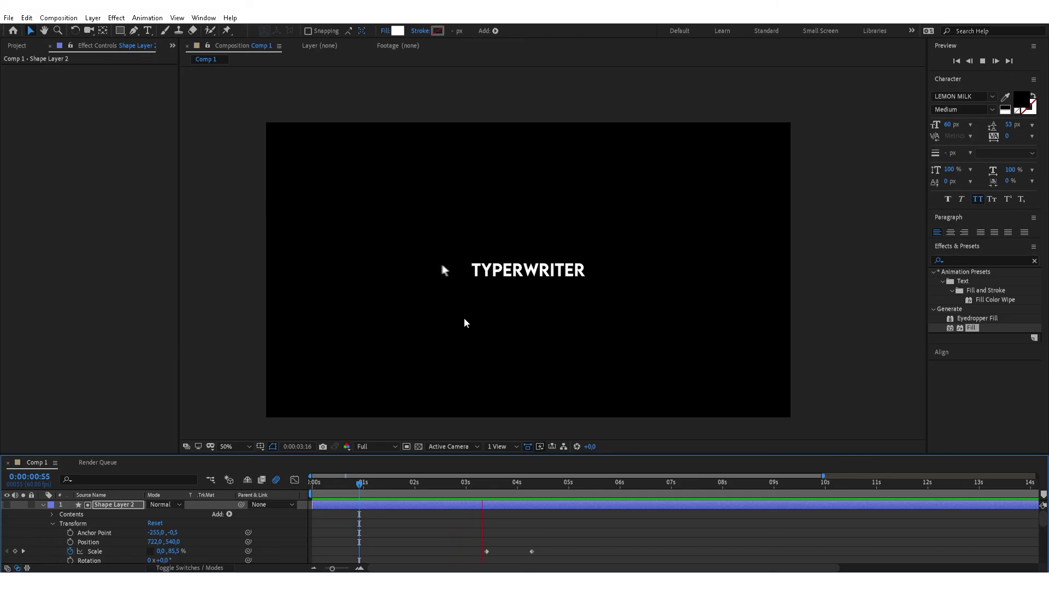